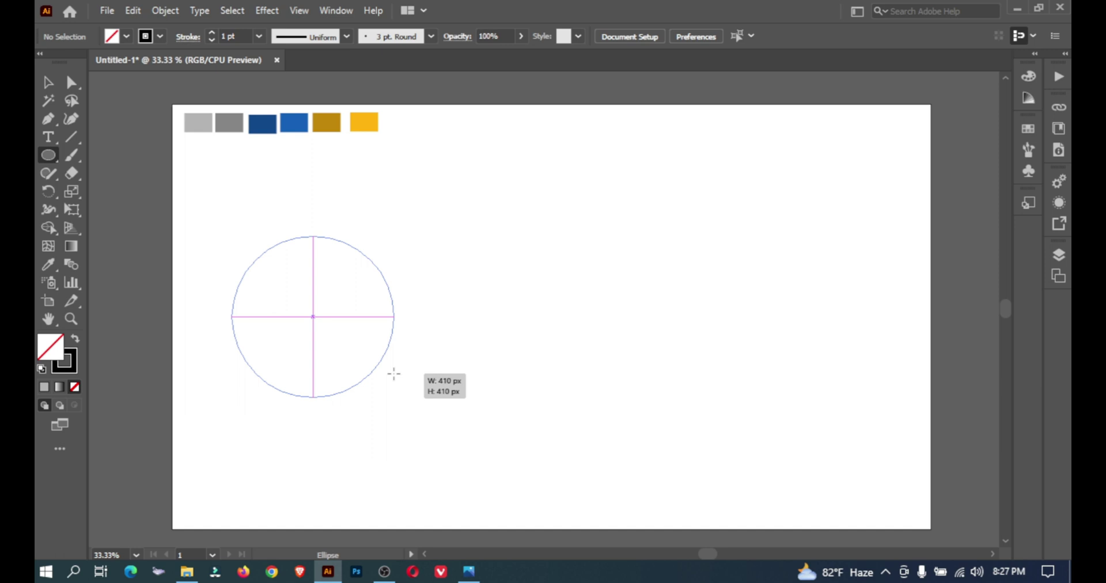
Draw an unfilled circle about 410 px in diameter on the artboard's left half and copy it
left_click_drag(394, 374, 394, 374)
left_click(49, 83)
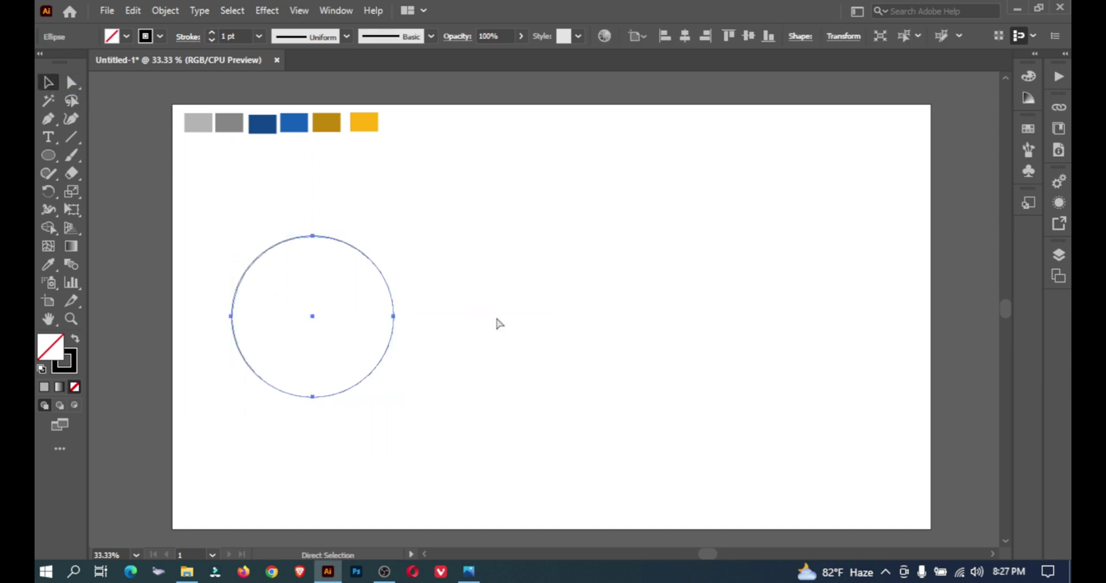
scroll(408, 324, "up", 1)
left_click_drag(408, 322, 585, 317)
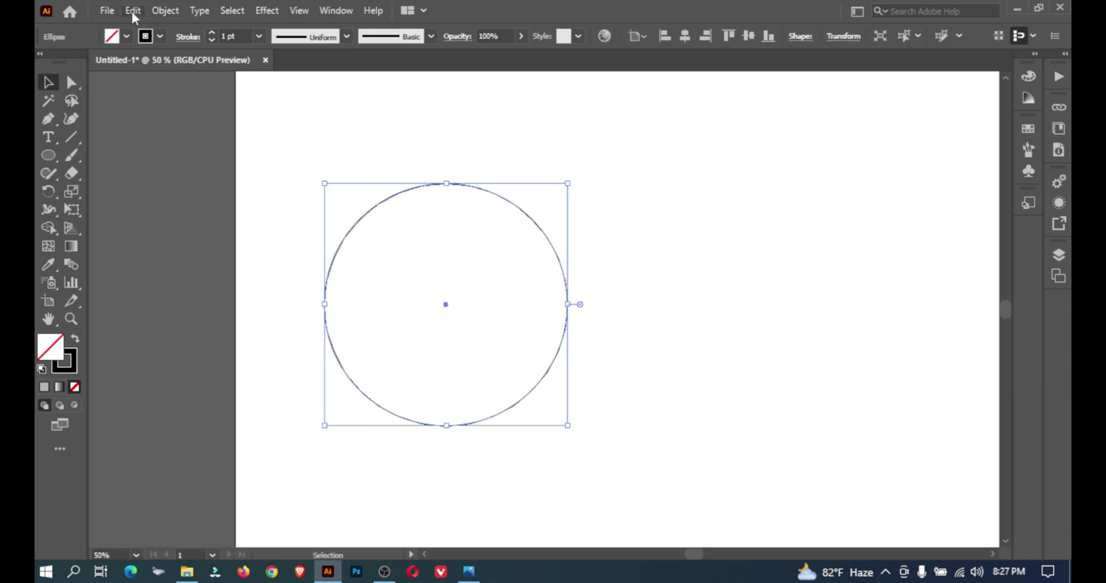
left_click(133, 12)
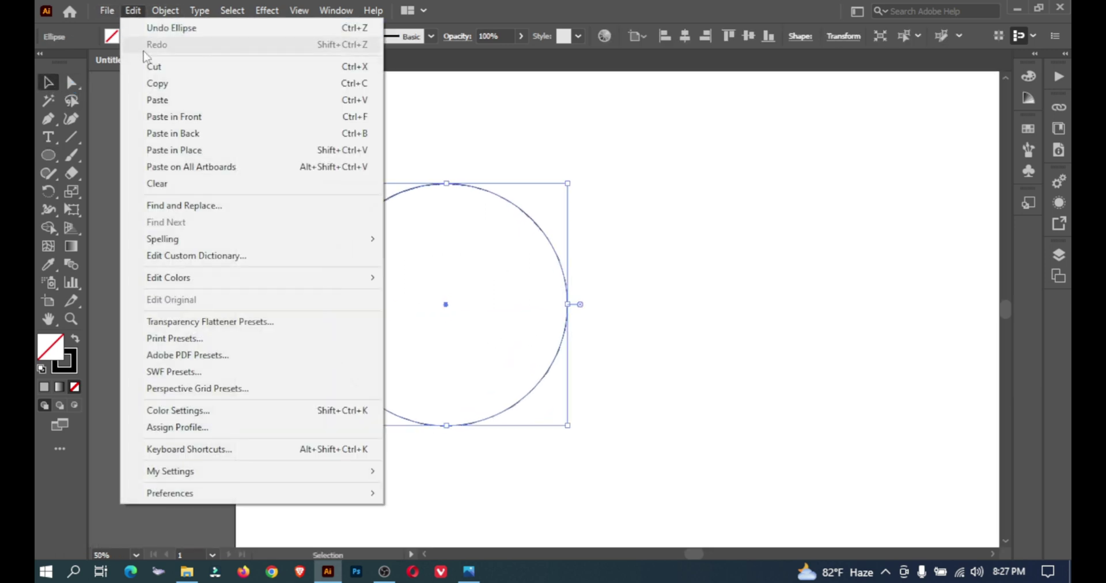
left_click(158, 84)
left_click(133, 10)
left_click(164, 100)
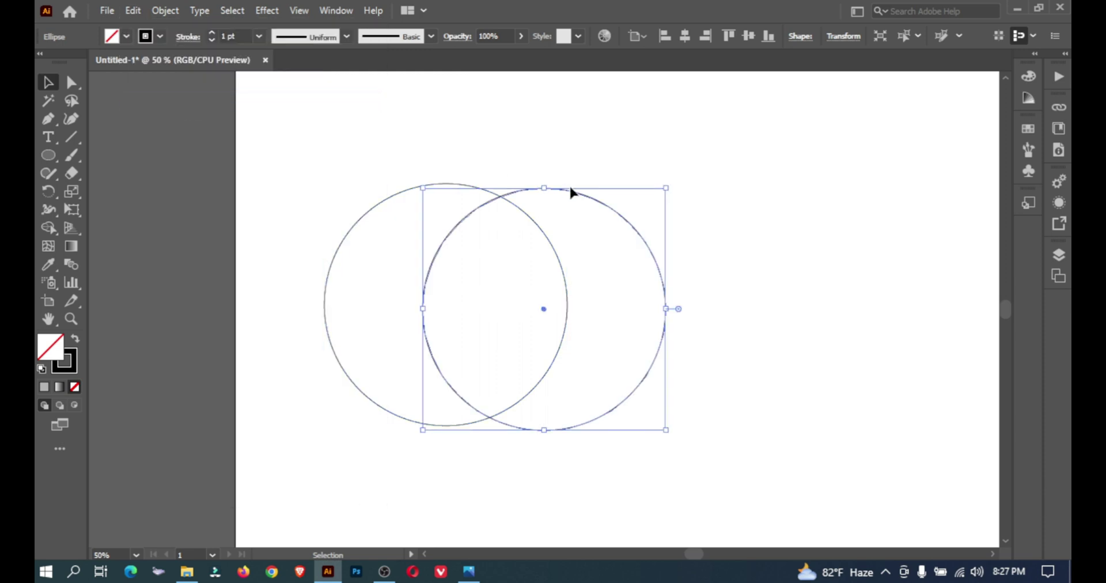
key("ctrl+z")
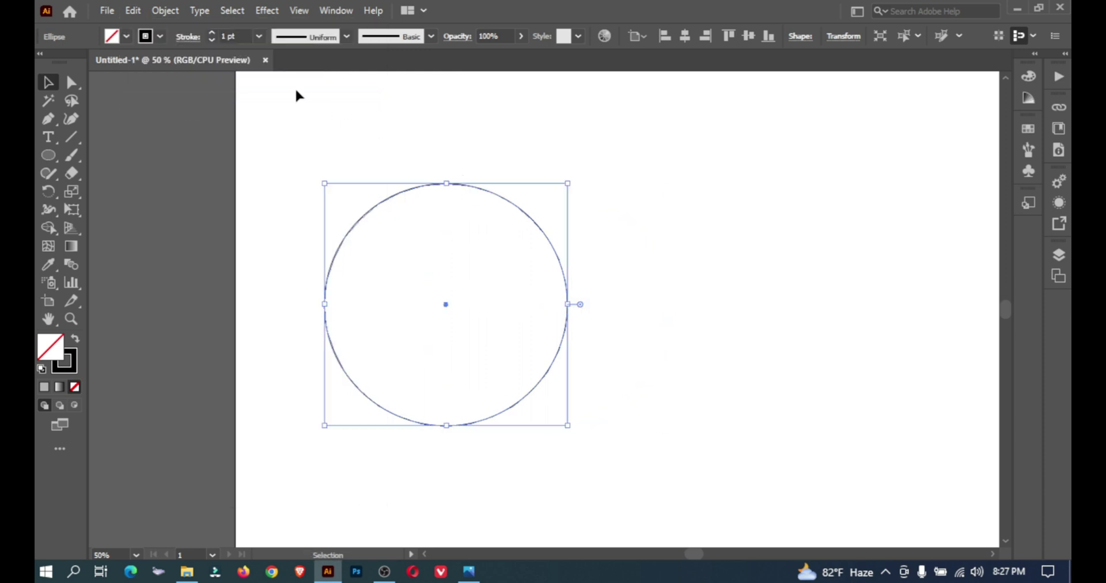
Paste the copied circle in front and shrink it about its centre to a little over a third of its diameter
left_click(133, 10)
left_click(167, 116)
left_click_drag(569, 184, 457, 292)
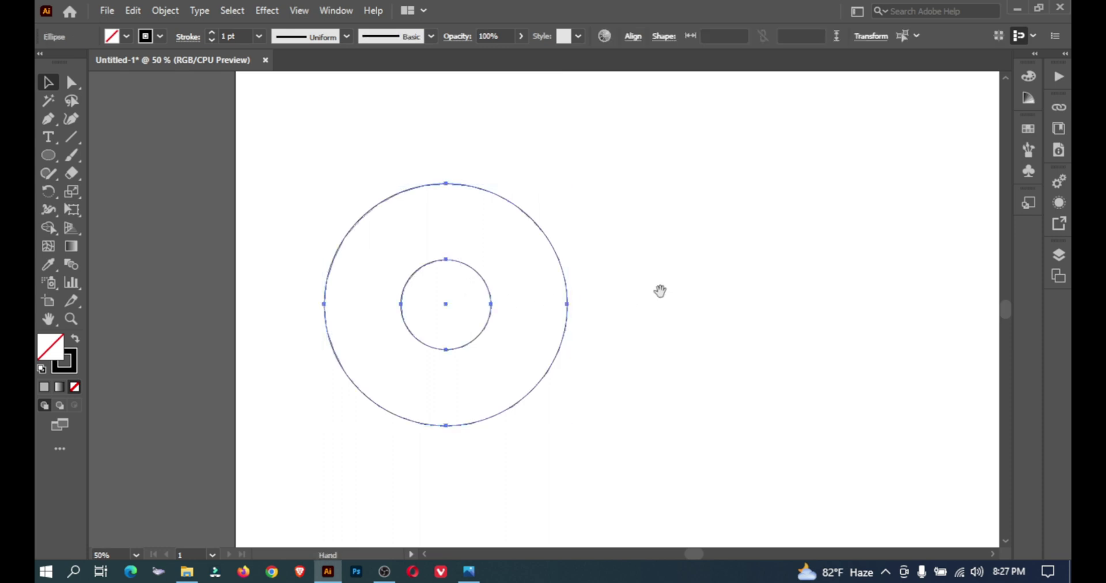
Duplicate the concentric circle pair three times in a row to the right, each outer circle touching its neighbours' inner circles
left_click_drag(659, 292, 541, 292)
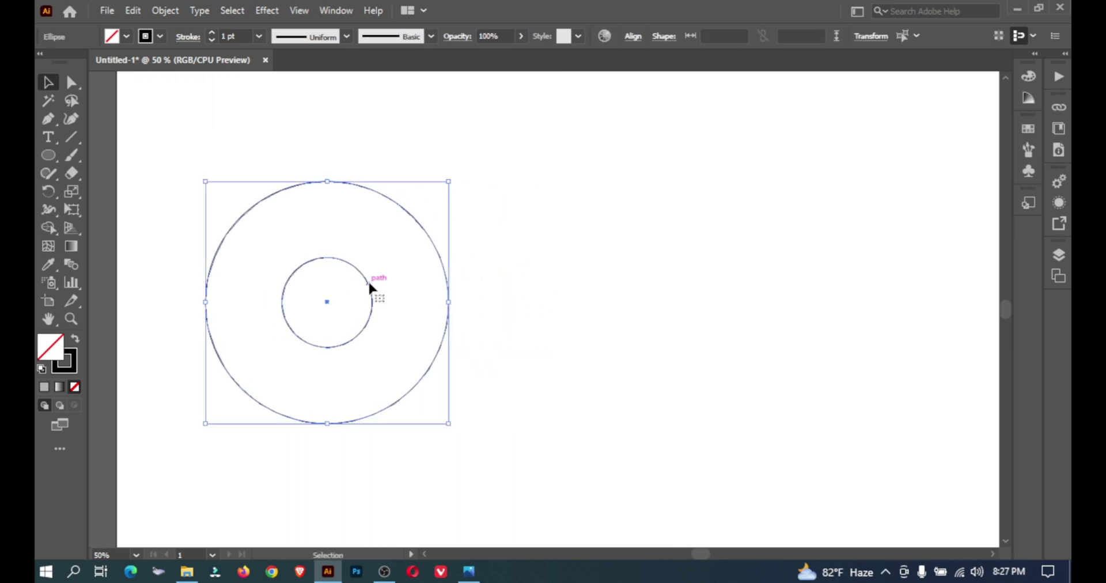
left_click_drag(369, 283, 869, 297)
left_click(661, 461)
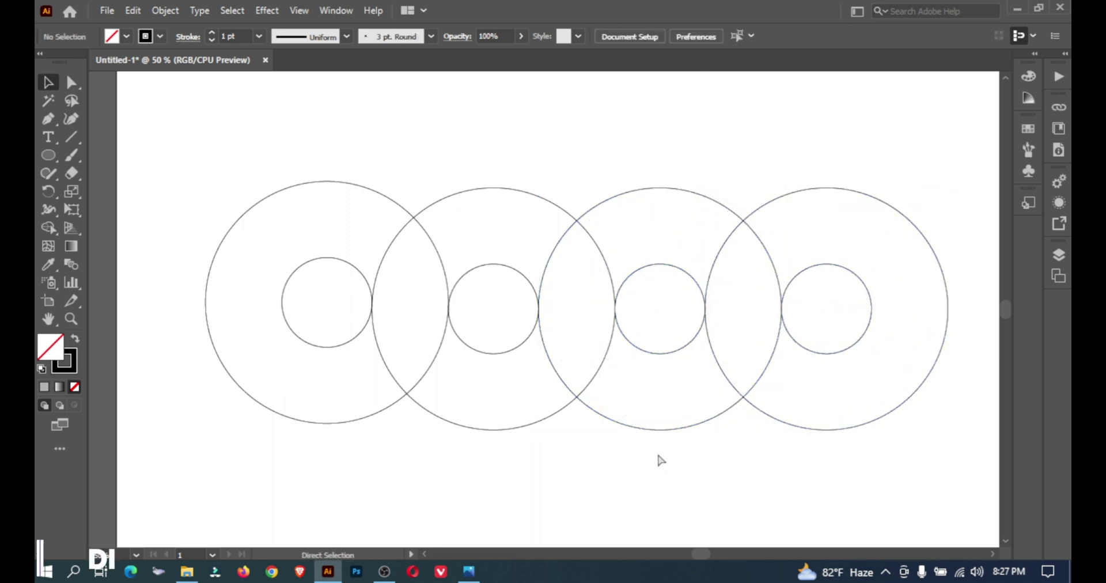
Draw a vertical line near the first circle and shift it left until it is tangent to the circle's left edge
left_click(655, 447, "ctrl+alt")
left_click_drag(655, 447, 699, 565)
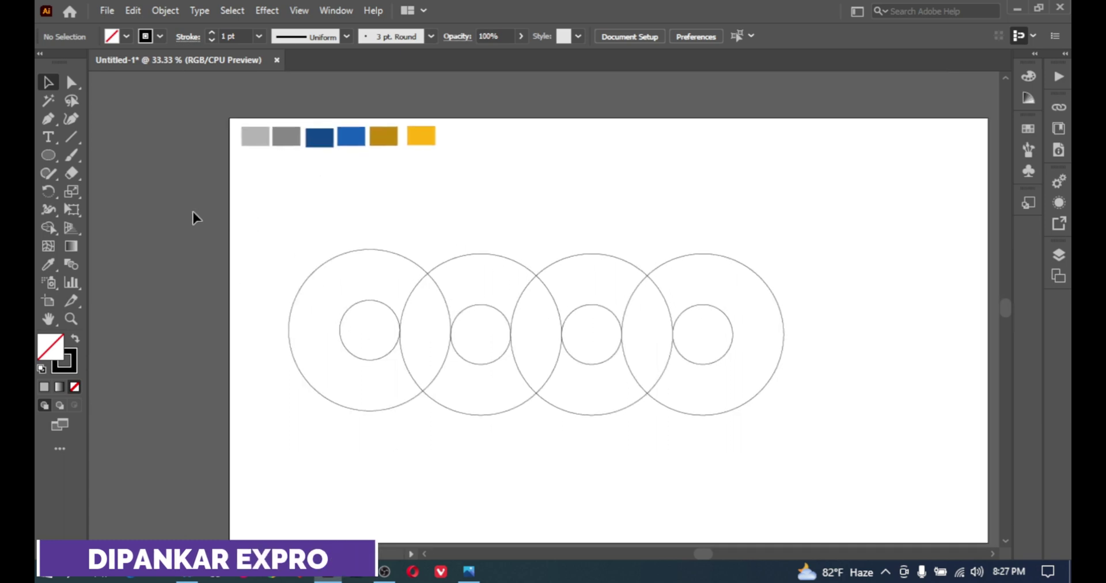
left_click(71, 137)
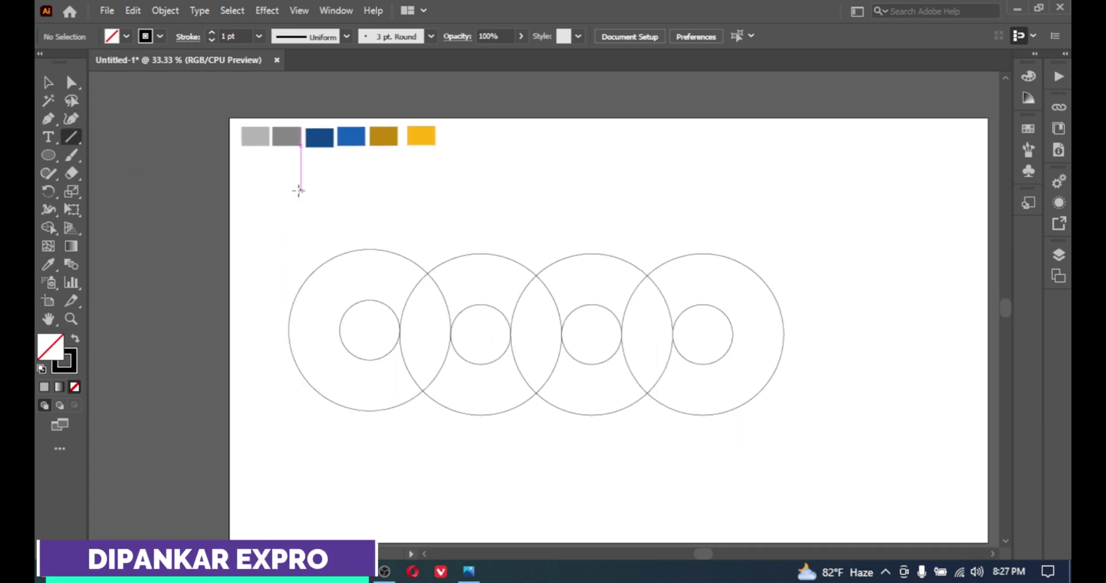
left_click_drag(298, 186, 313, 419)
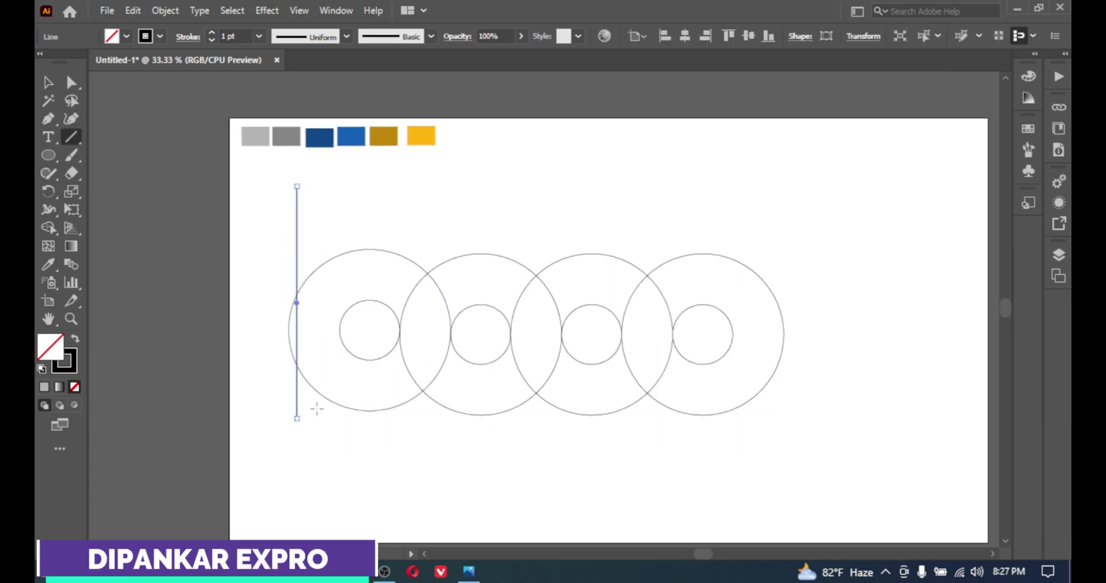
key("Left")
key("Left")
key("Left")
key("Left")
key("Left")
key("Left")
key("Left")
key("Left")
key("Left")
key("Left")
key("Left")
key("Left")
key("Left")
key("Left")
key("Left")
key("Left")
key("Left")
key("Left")
key("Left")
key("Left")
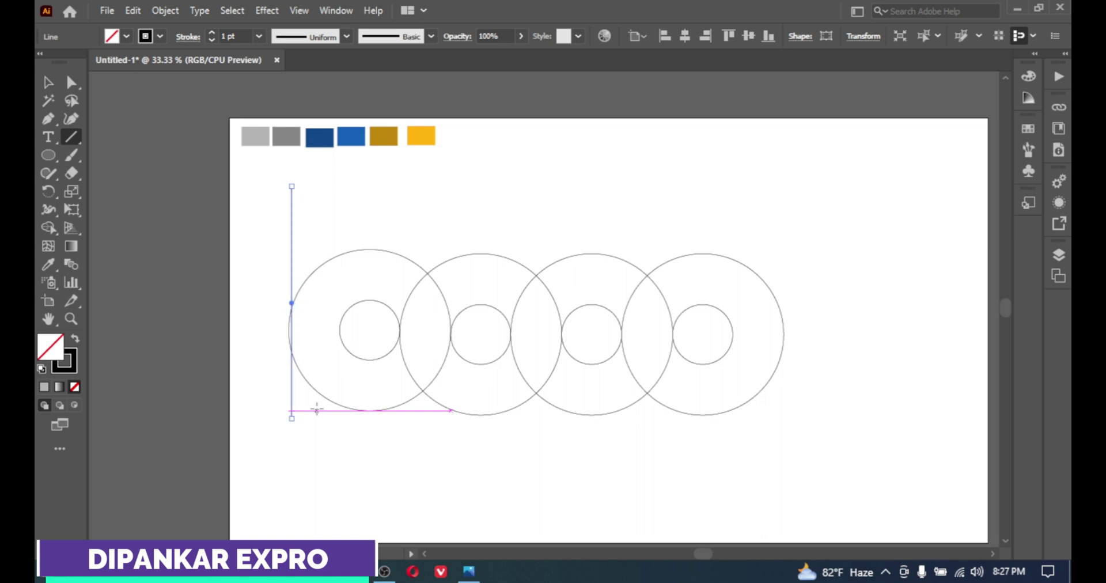
key("Left")
key("Left")
key("Left")
key("Left")
key("Left")
key("Left")
key("Left")
key("Left")
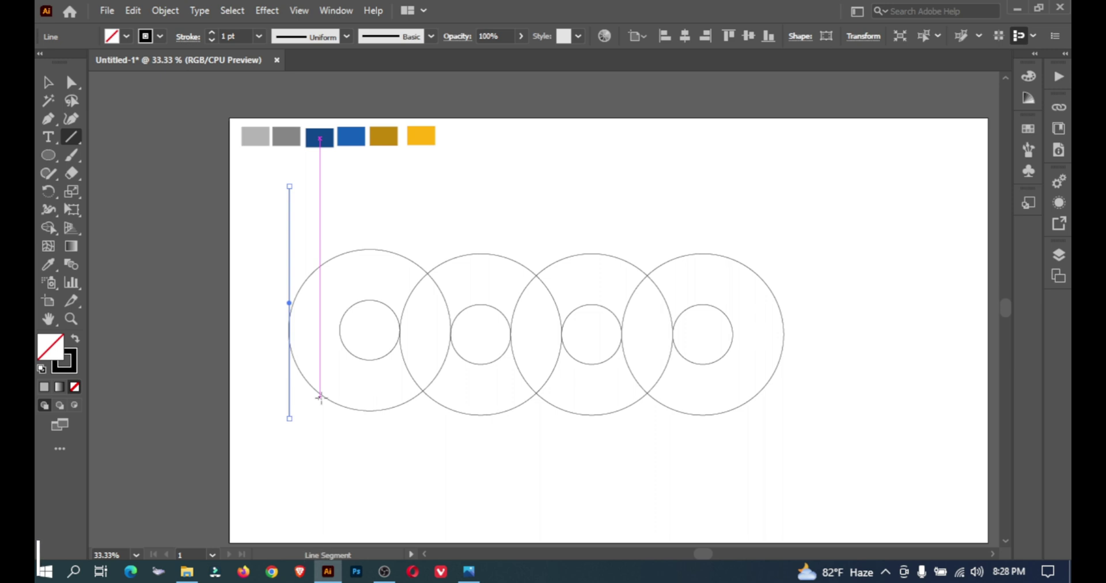
Draw a vertical line at the last circle and shift it right until it is tangent to the circle's right edge
left_click_drag(778, 170, 779, 476)
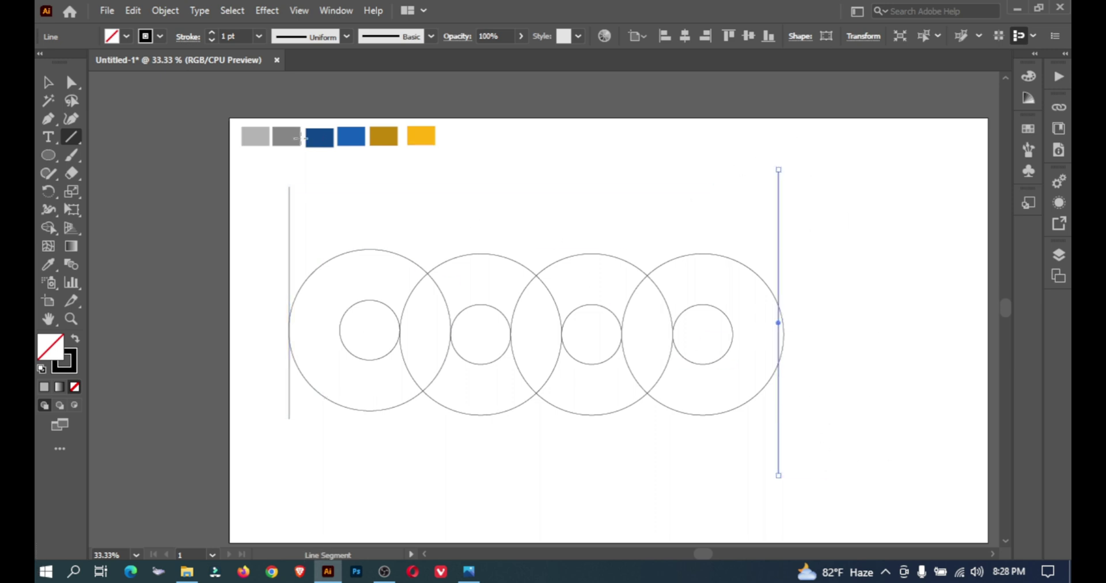
left_click(40, 82)
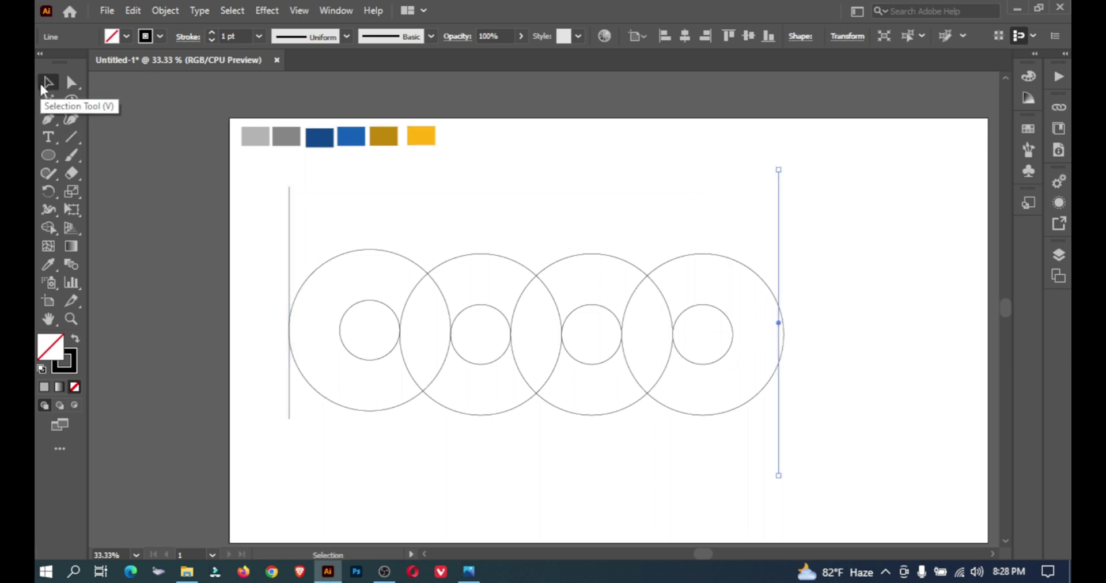
key("Right")
key("Right")
key("Right")
key("Right")
key("Right")
key("Right")
key("Right")
key("Right")
key("Right")
key("Right")
key("Right")
key("Right")
key("Right")
key("Right")
key("Right")
key("Right")
key("Right")
key("Right")
key("Right")
key("Right")
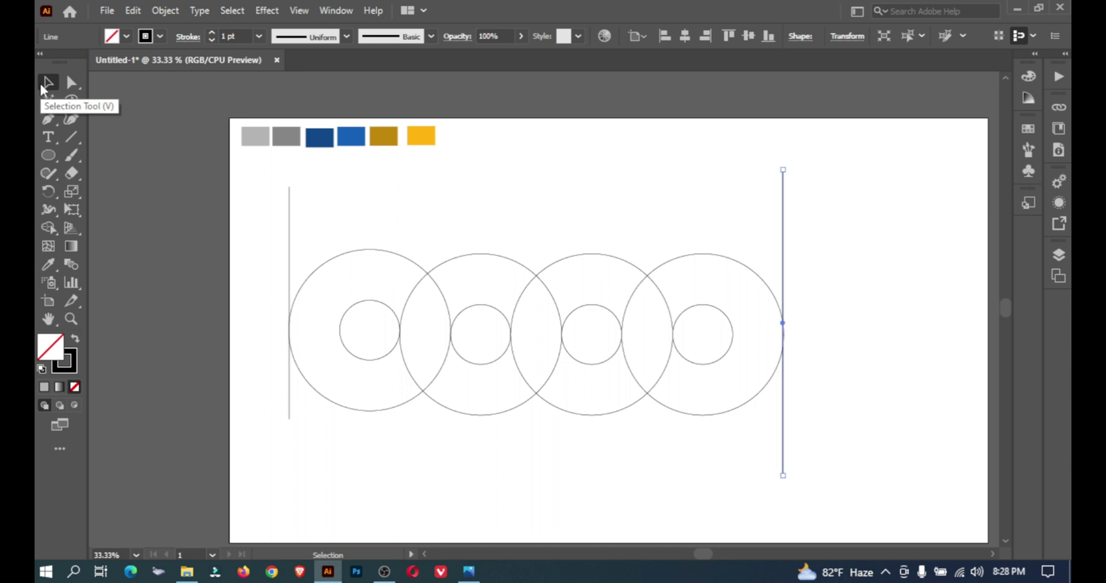
key("Right")
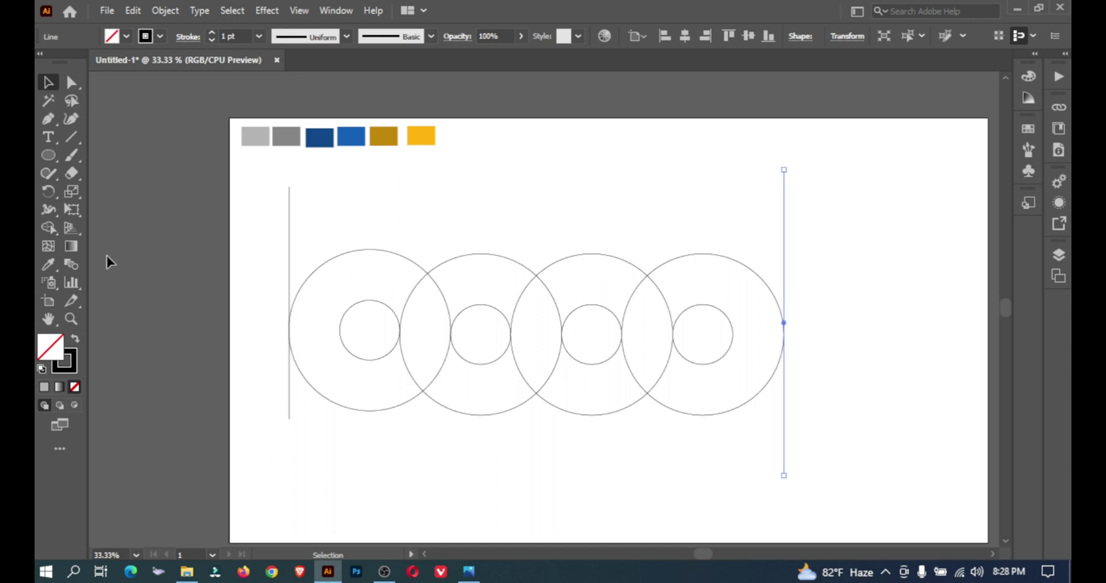
Draw a horizontal line across the whole circle row and lower it until it is tangent to the three duplicated circles' bottoms
left_click(71, 139)
left_click_drag(263, 398, 822, 445)
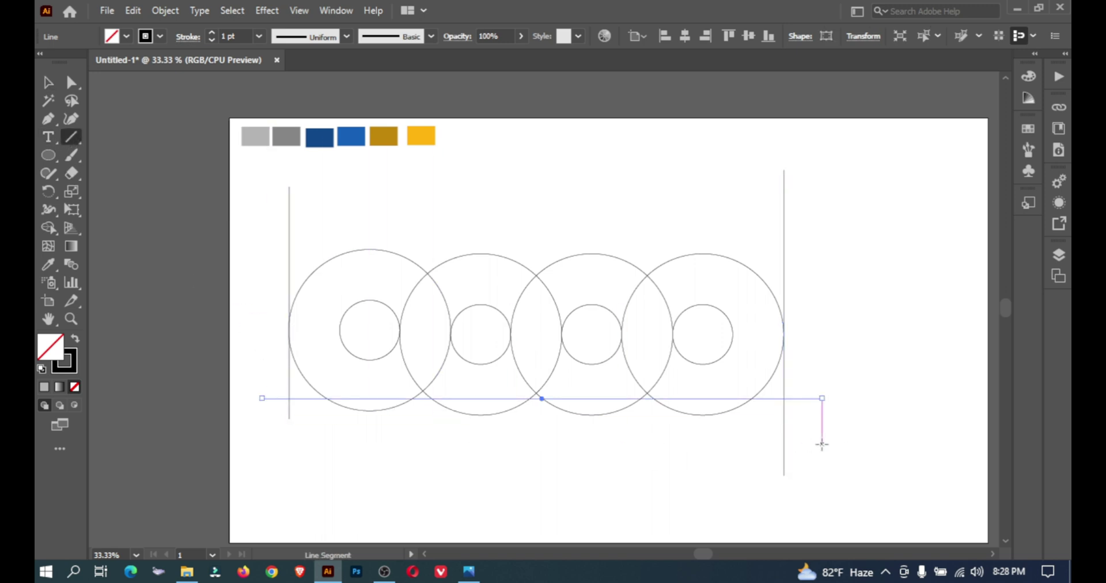
key("Down")
key("Down")
key("Down")
key("Down")
key("Down")
key("Down")
key("Down")
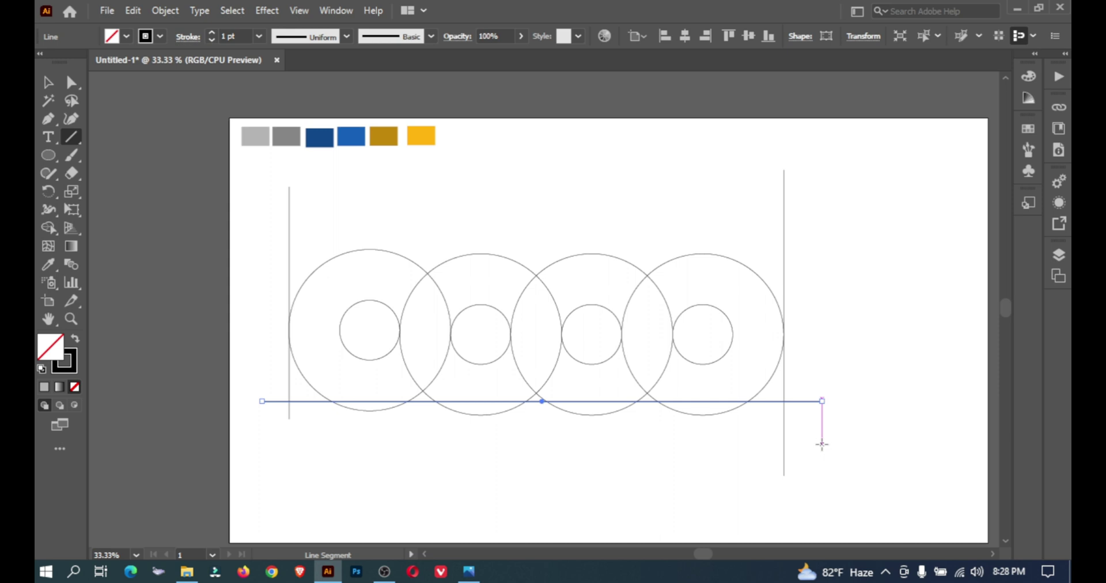
key("Down")
key("Down")
key("Down")
key("Down")
key("Down")
key("Down")
key("Down")
key("Down")
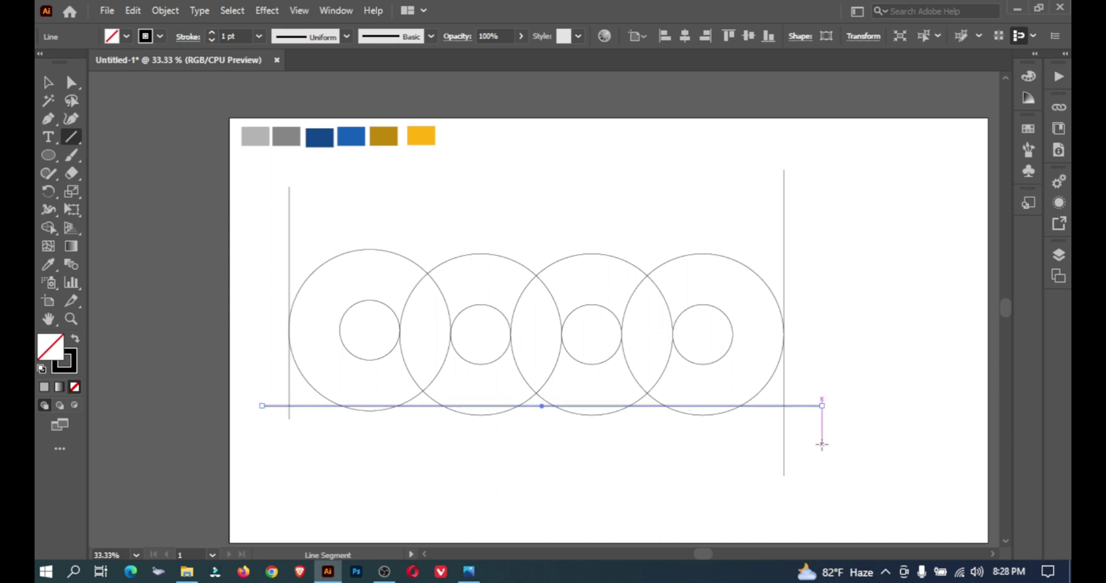
key("Down")
key("Down")
key("Down")
key("Down")
key("Down")
key("Down")
key("Down")
key("Down")
key("Down")
key("Down")
key("Down")
key("Down")
key("Down")
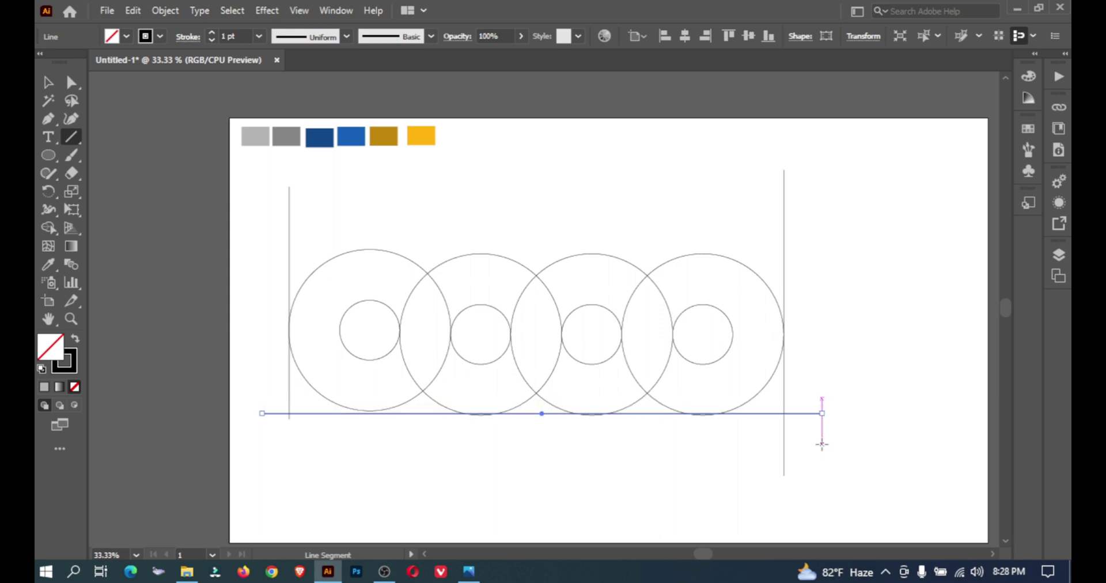
key("Down")
key("Down")
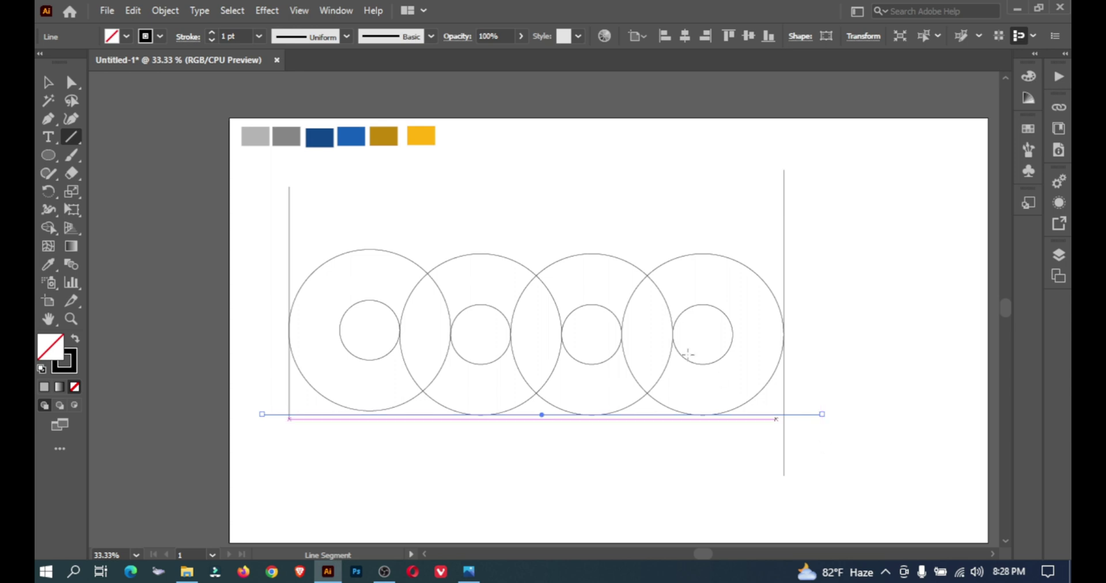
key("v")
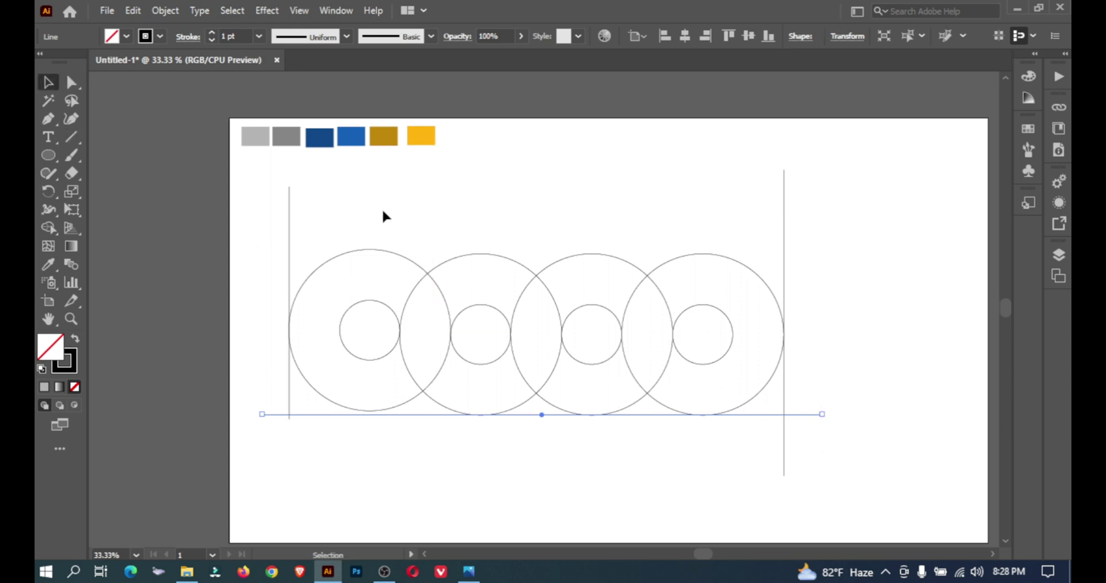
Move the first concentric circle pair down until its outer circle rests on the bottom line, level with the other pairs
left_click(368, 326)
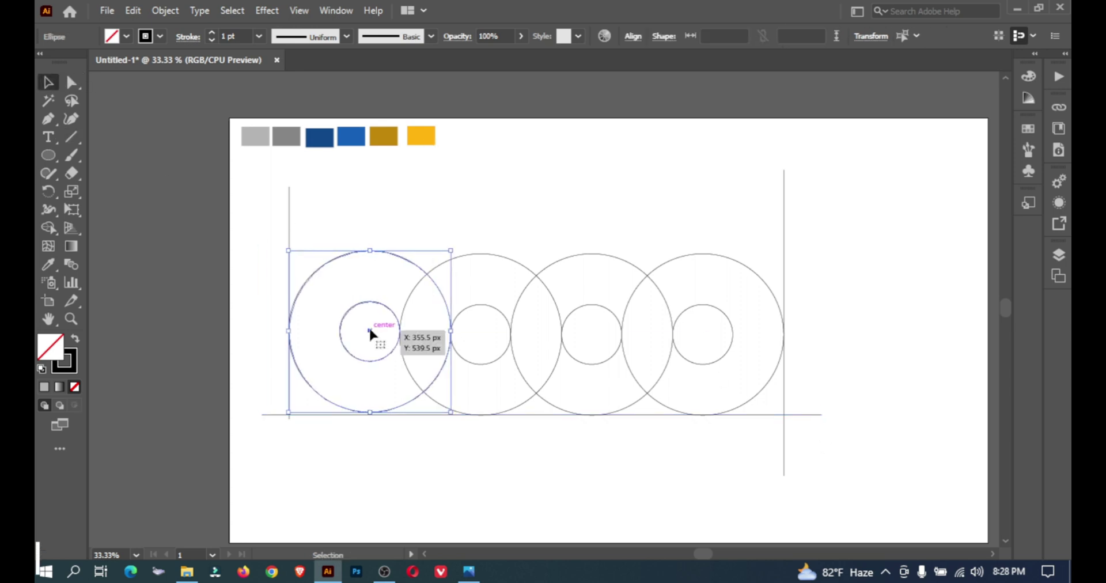
key("Down")
key("Down")
key("Down")
key("Down")
key("Down")
key("Down")
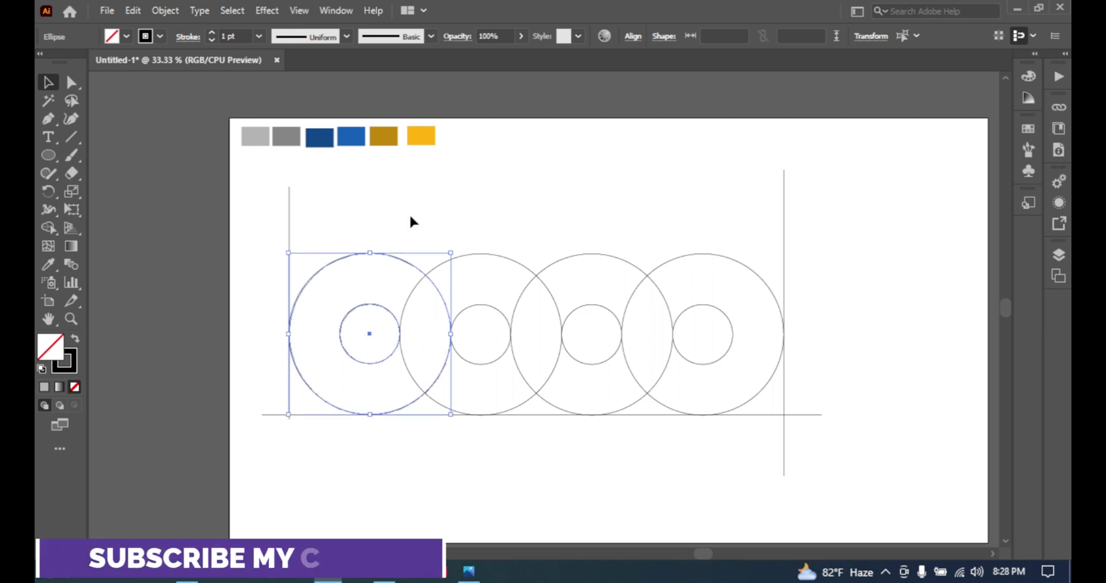
left_click(524, 212)
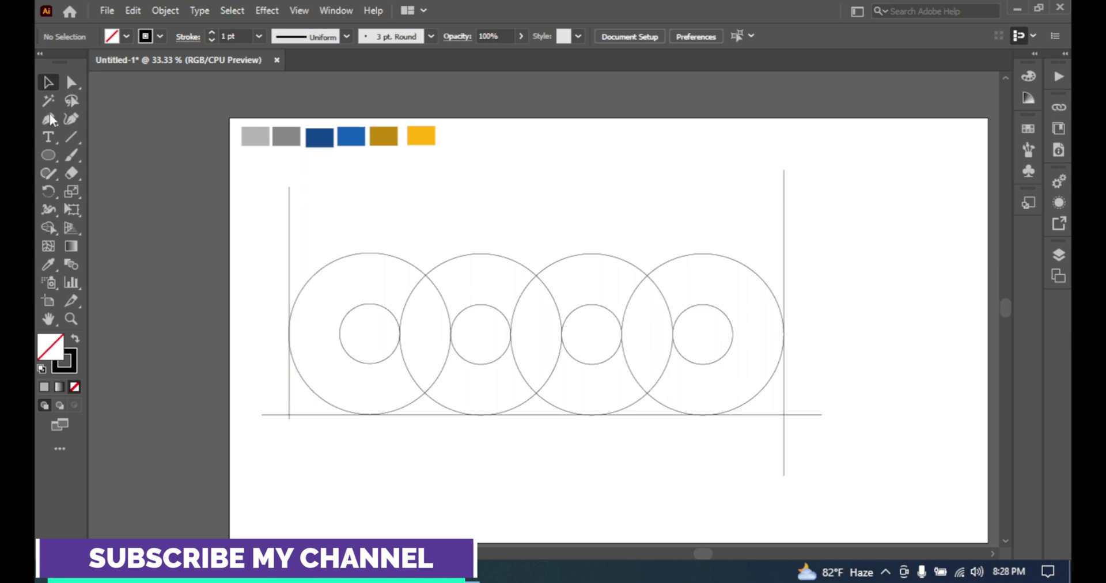
Duplicate the left vertical line to the left edge of the first small inner circle
left_click(71, 137)
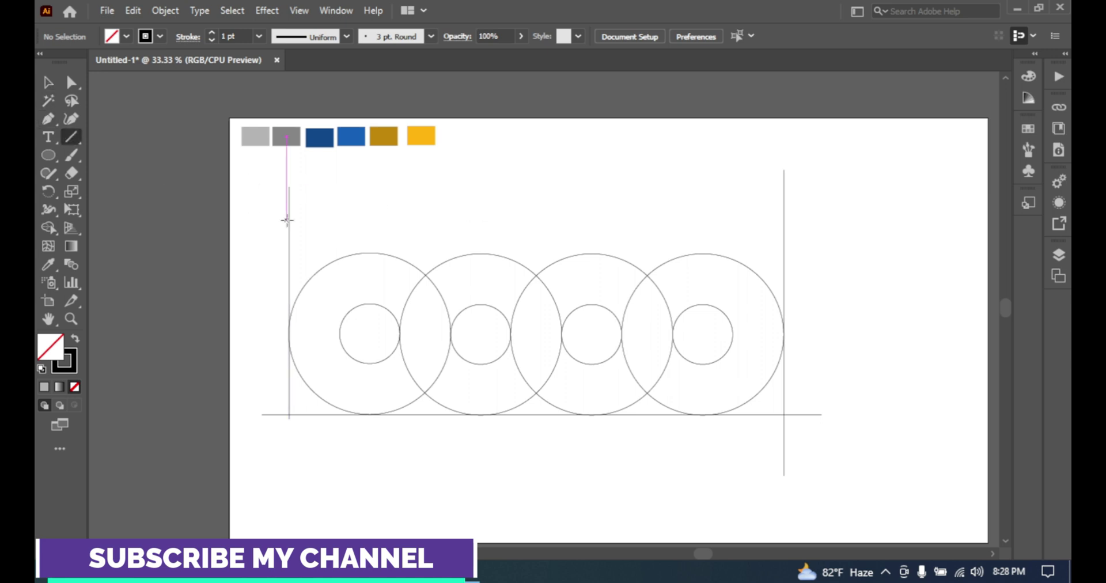
left_click(49, 82)
left_click_drag(292, 237, 338, 228)
left_click(316, 224)
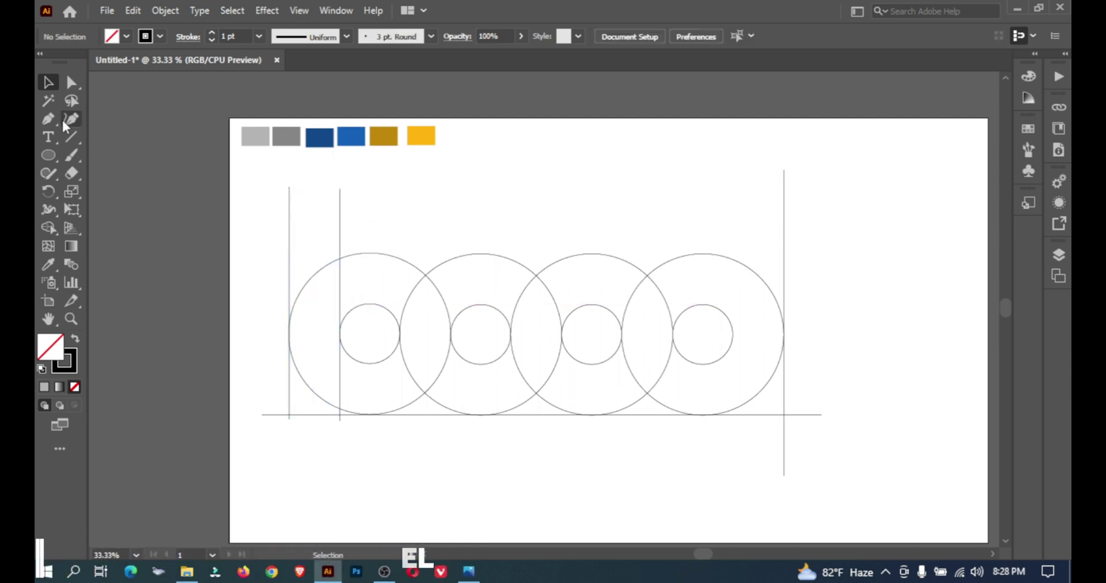
Draw a horizontal line above the circle row, crossing all the vertical lines
key("backslash")
left_click_drag(272, 229, 803, 244)
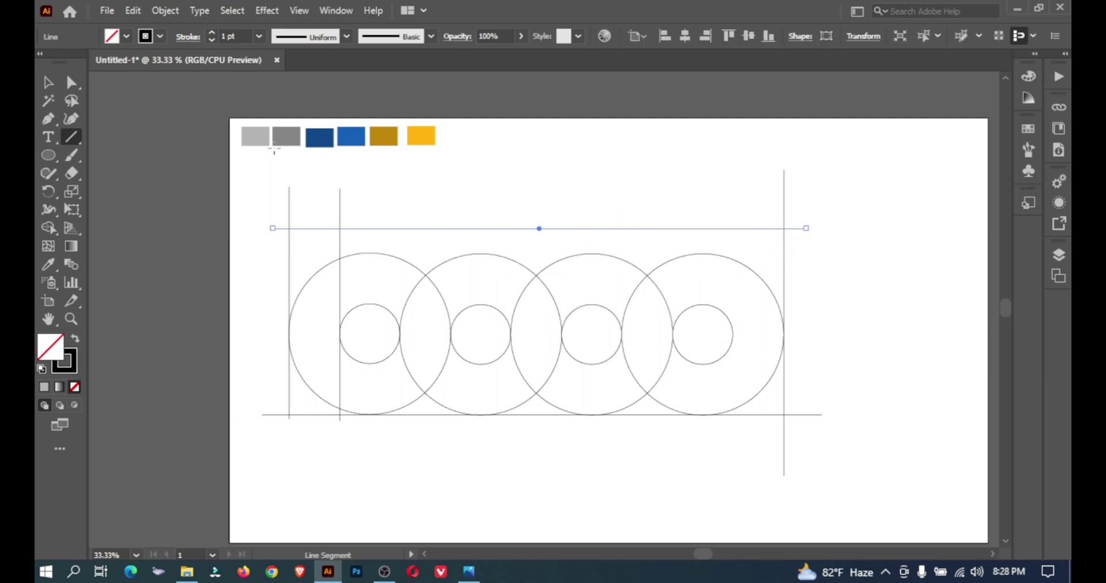
key("v")
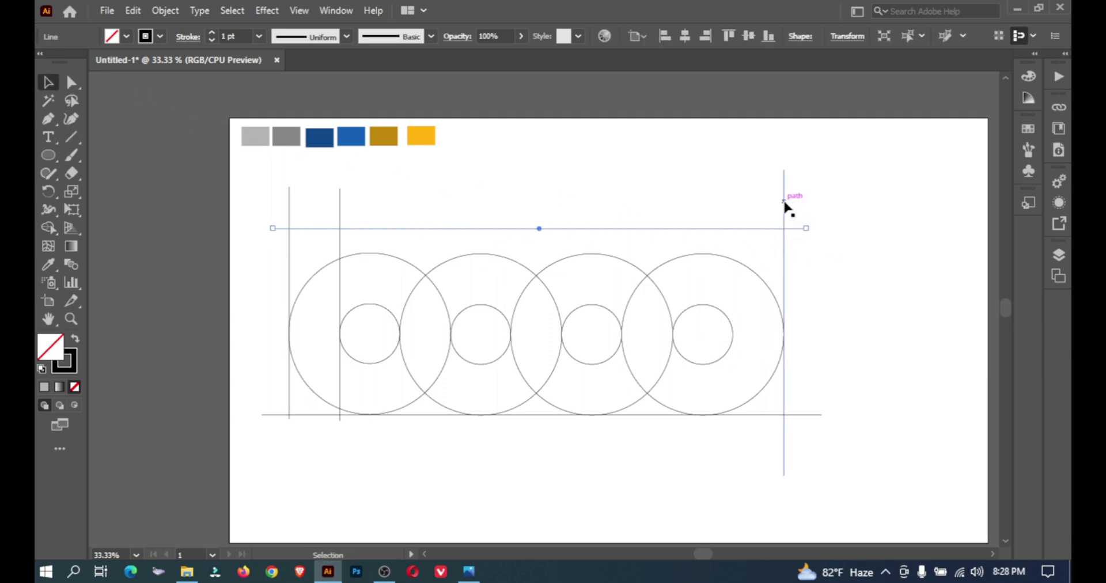
Duplicate the right vertical line to the right edge of the last small inner circle
left_click_drag(784, 201, 734, 201)
scroll(666, 344, "up", 3)
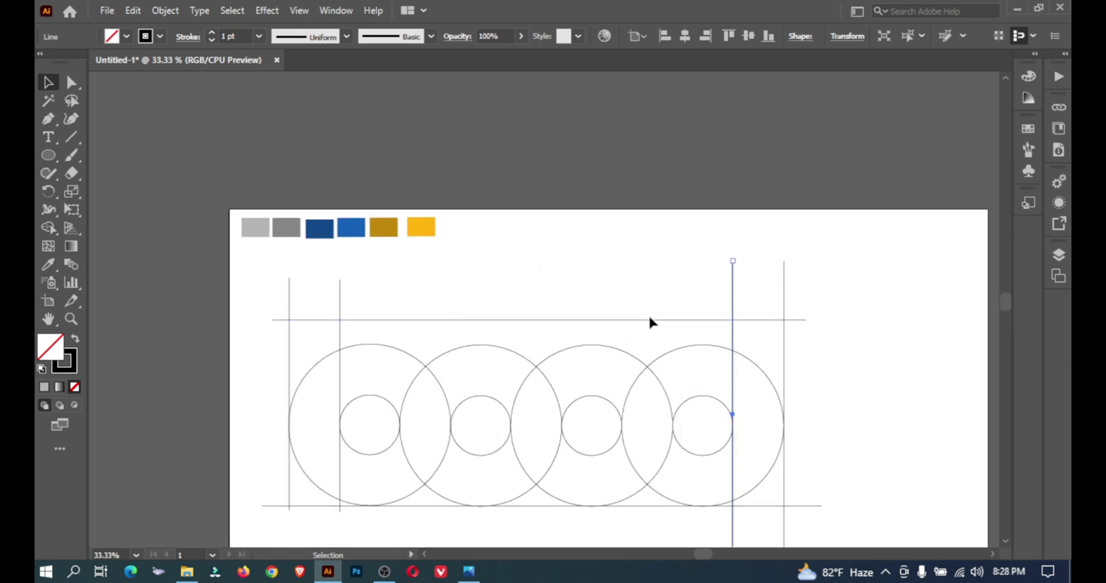
left_click(648, 272)
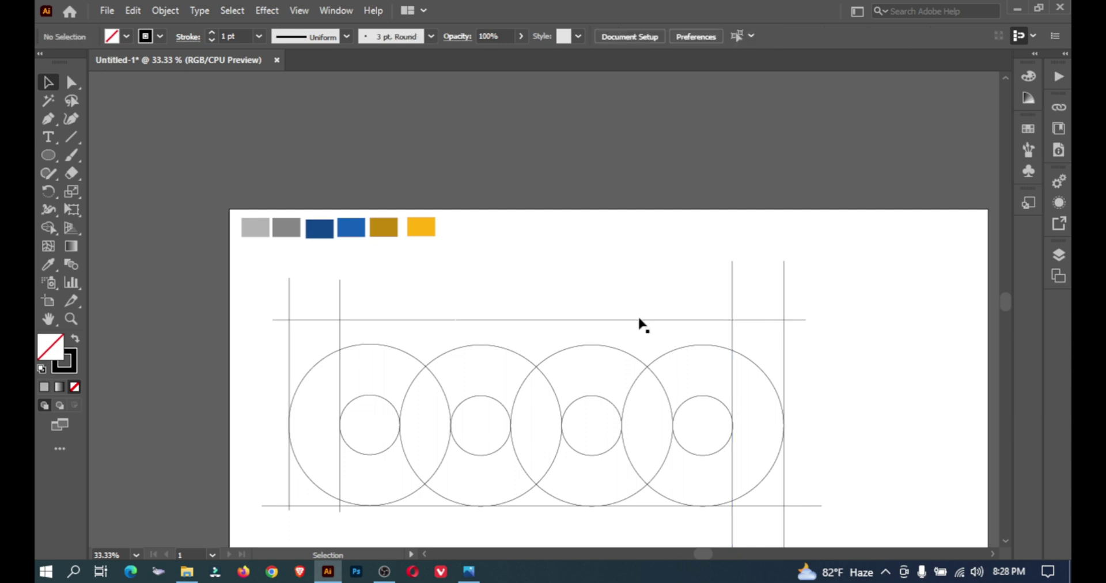
Duplicate the upper horizontal line above itself, spaced about as far apart as the paired vertical lines
left_click_drag(641, 320, 639, 271)
left_click(886, 328)
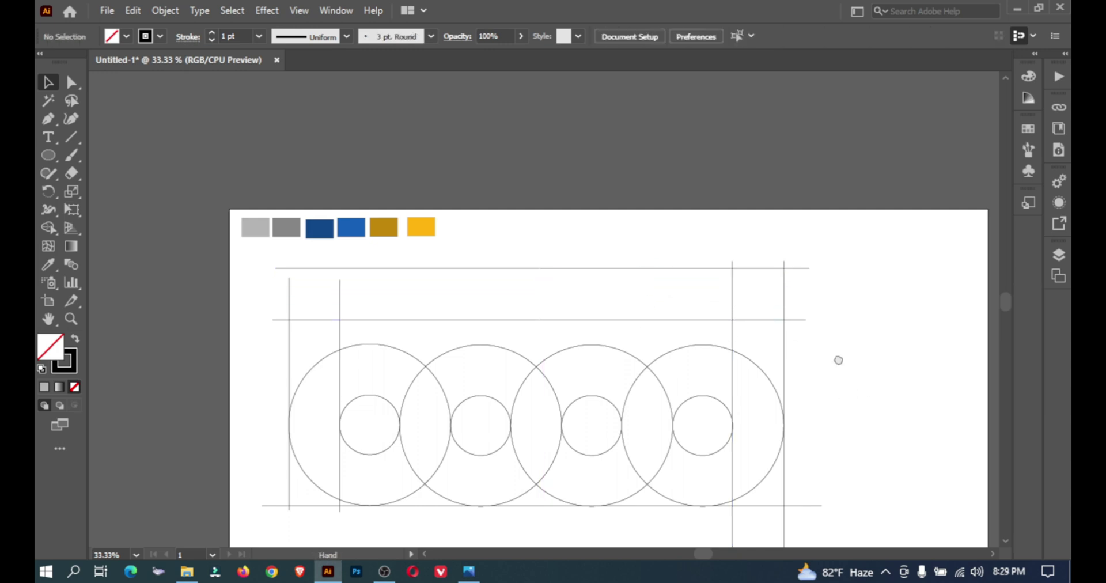
left_click_drag(838, 360, 828, 261)
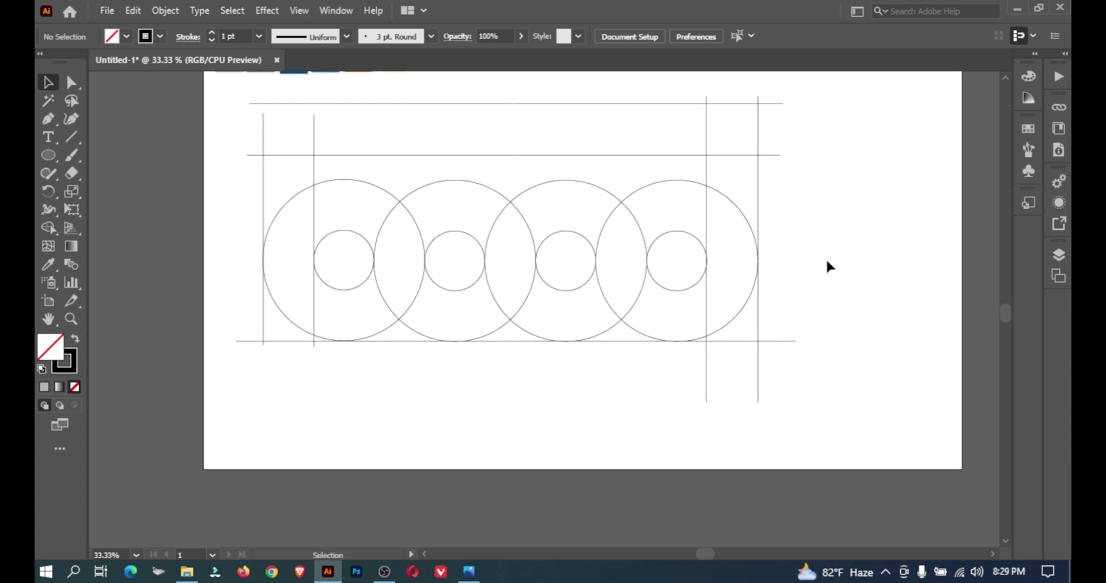
left_click(770, 296, "ctrl+space")
left_click_drag(558, 311, 872, 368)
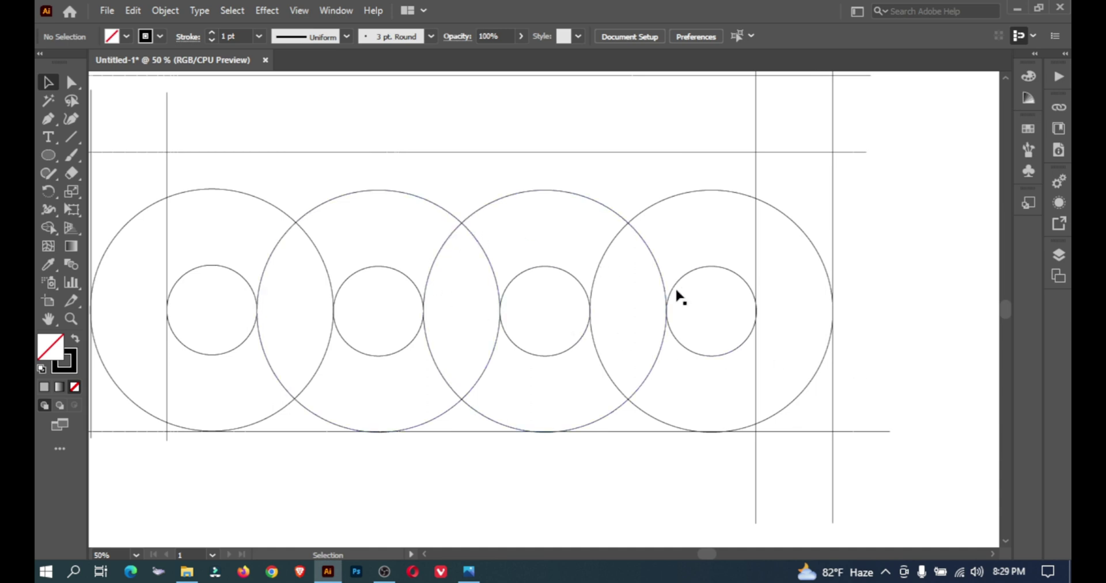
Duplicate the last large circle leftward to the left edge of the third small circle, levelling it with the row
left_click_drag(722, 192, 635, 187)
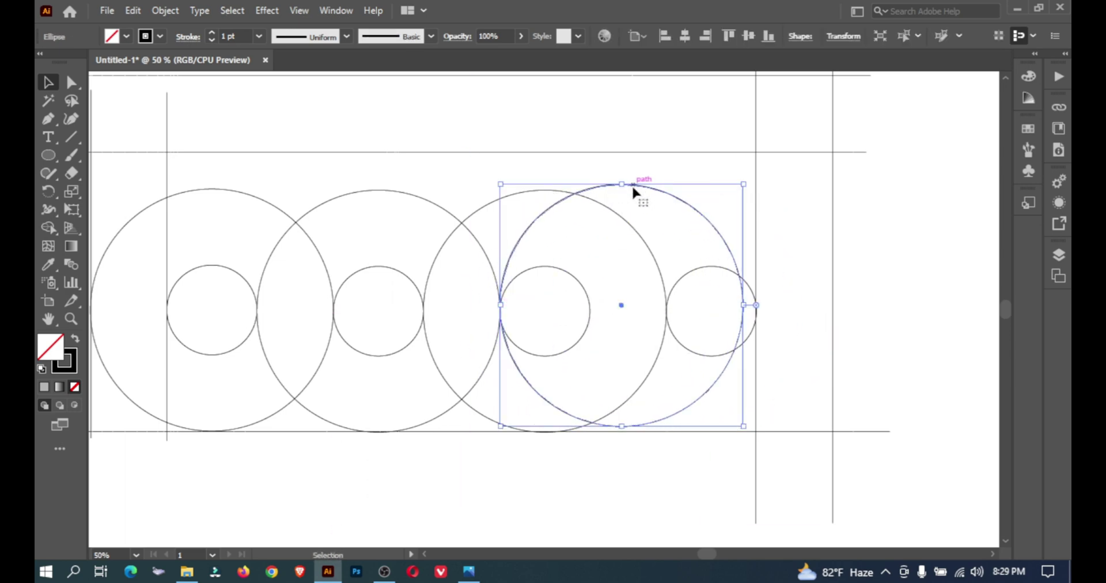
key("ctrl+z")
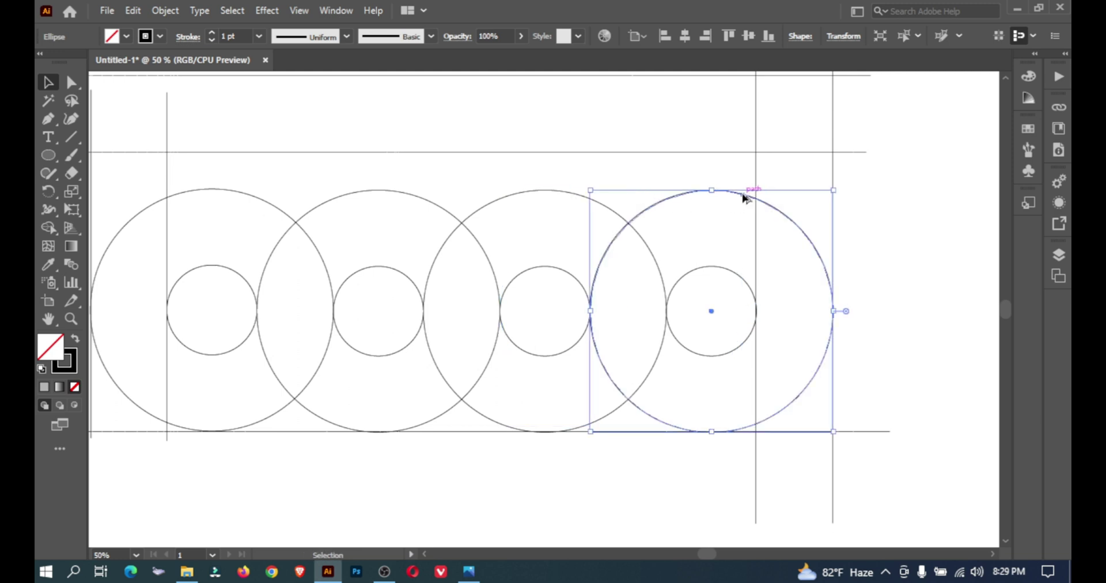
left_click_drag(743, 197, 650, 199)
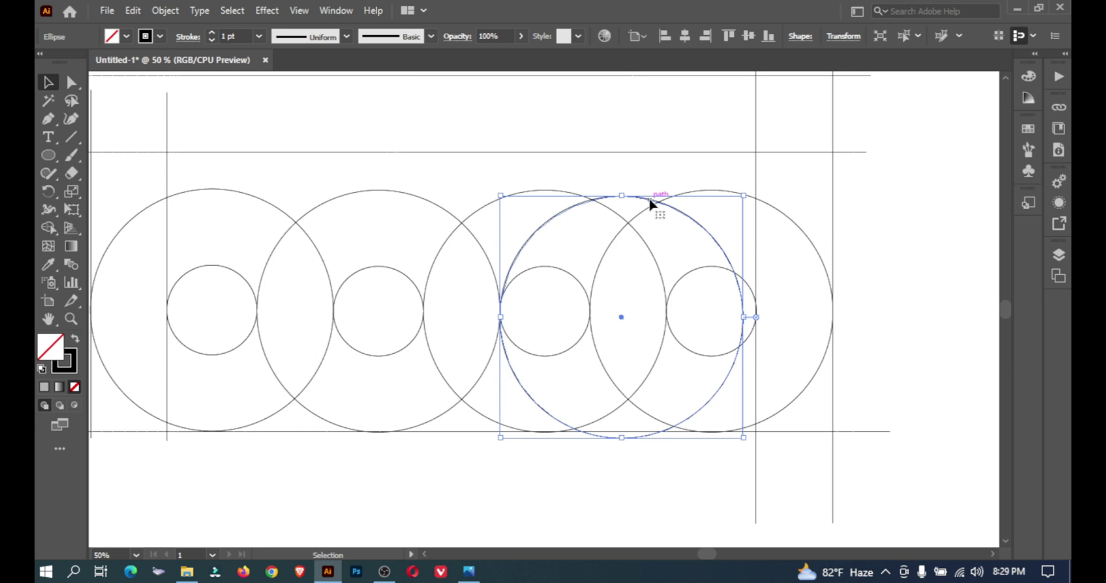
left_click(630, 168)
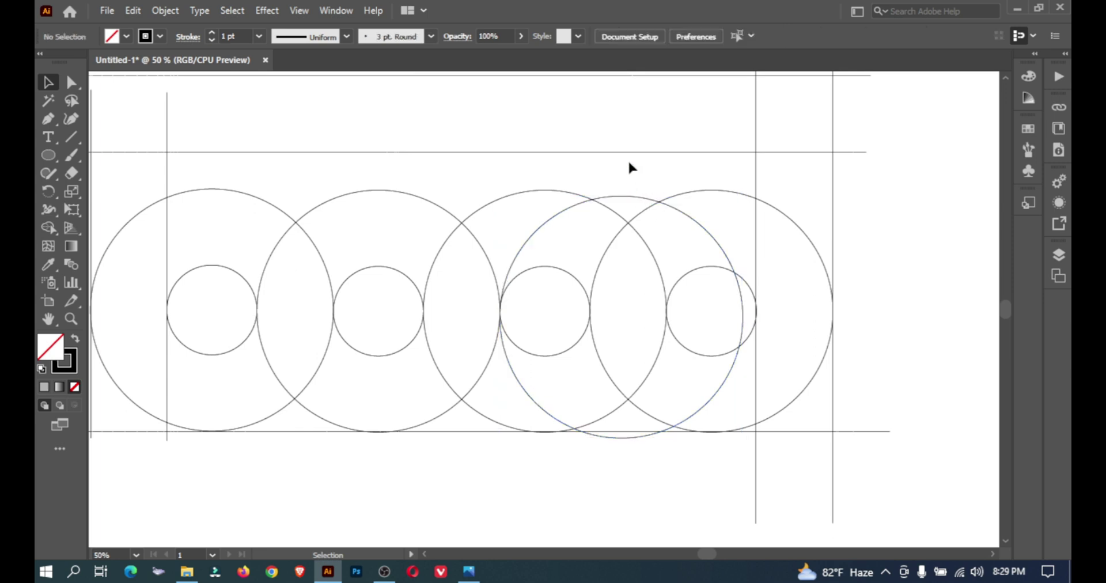
left_click(633, 197)
key("Up")
key("Up")
key("Up")
key("Up")
key("Up")
key("Up")
key("Up")
key("Up")
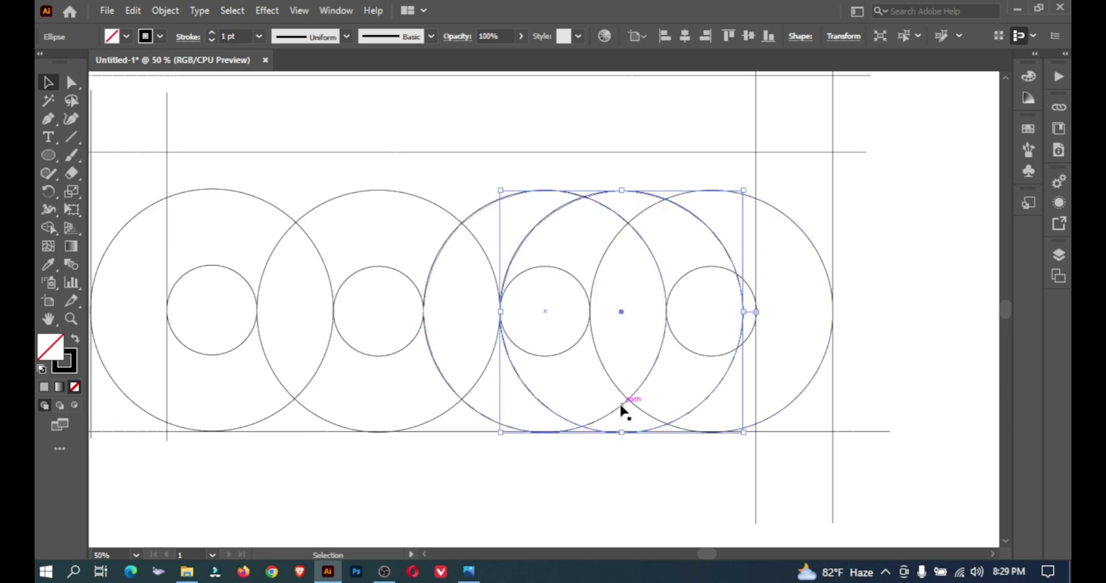
left_click(612, 487)
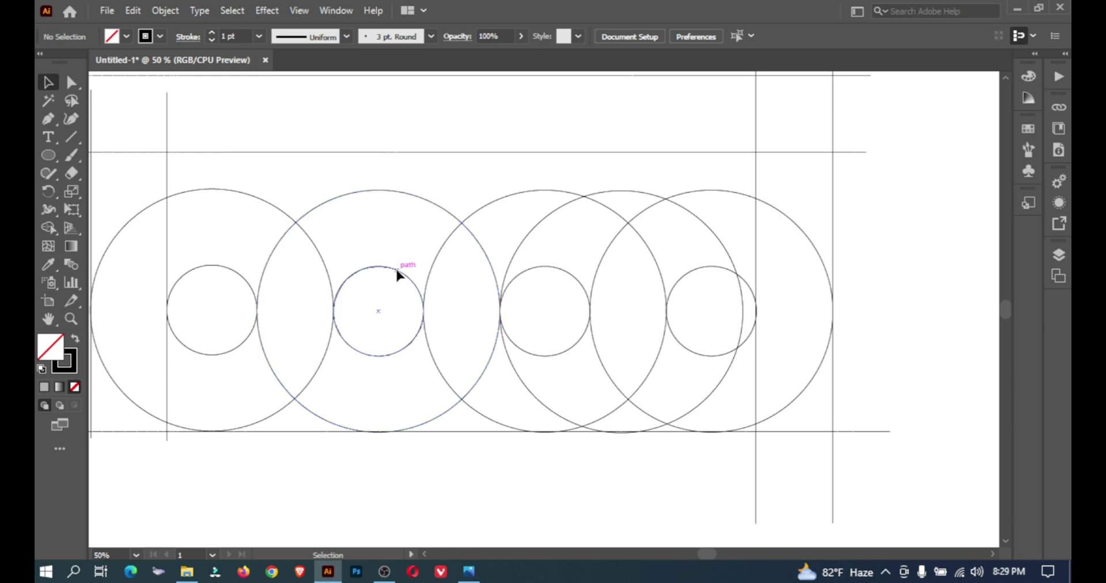
Duplicate the second small inner circle into the gap between the first two small circles and shrink it to fit that gap
left_click_drag(398, 275, 316, 276)
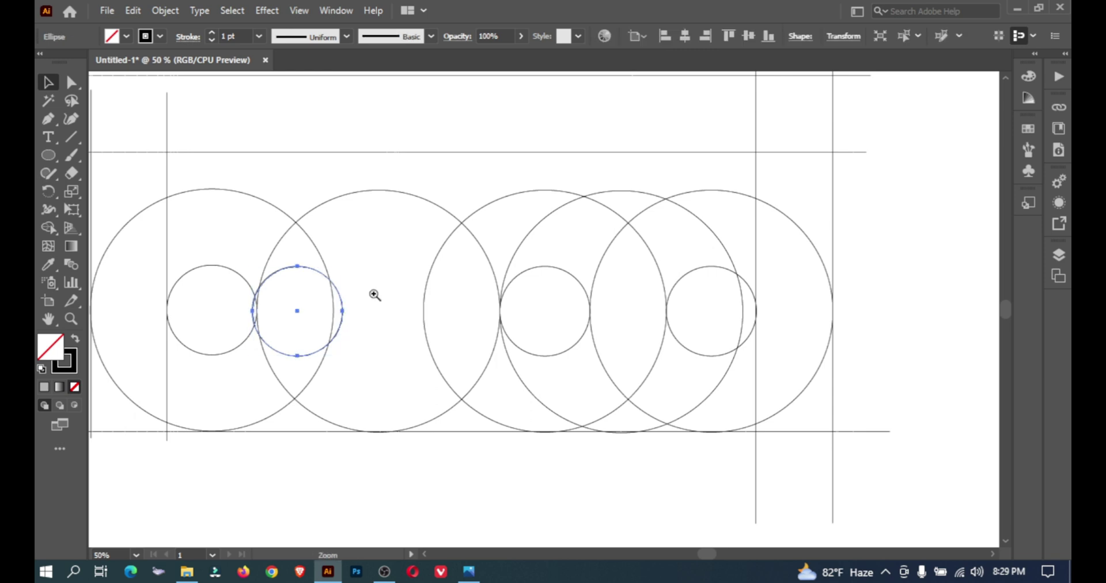
left_click(375, 295)
key("ctrl+z")
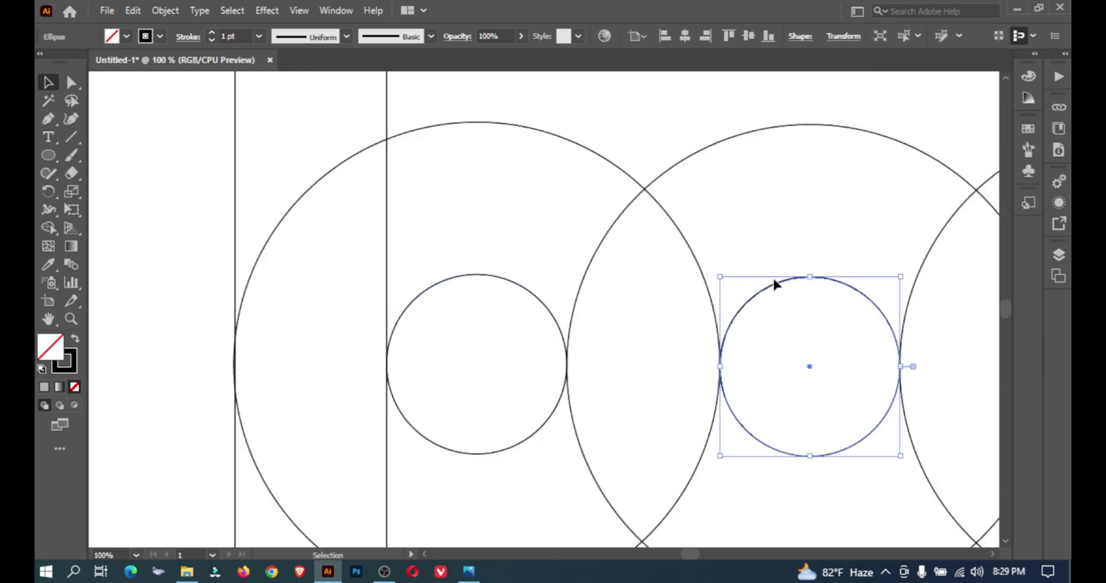
left_click_drag(771, 293, 603, 304)
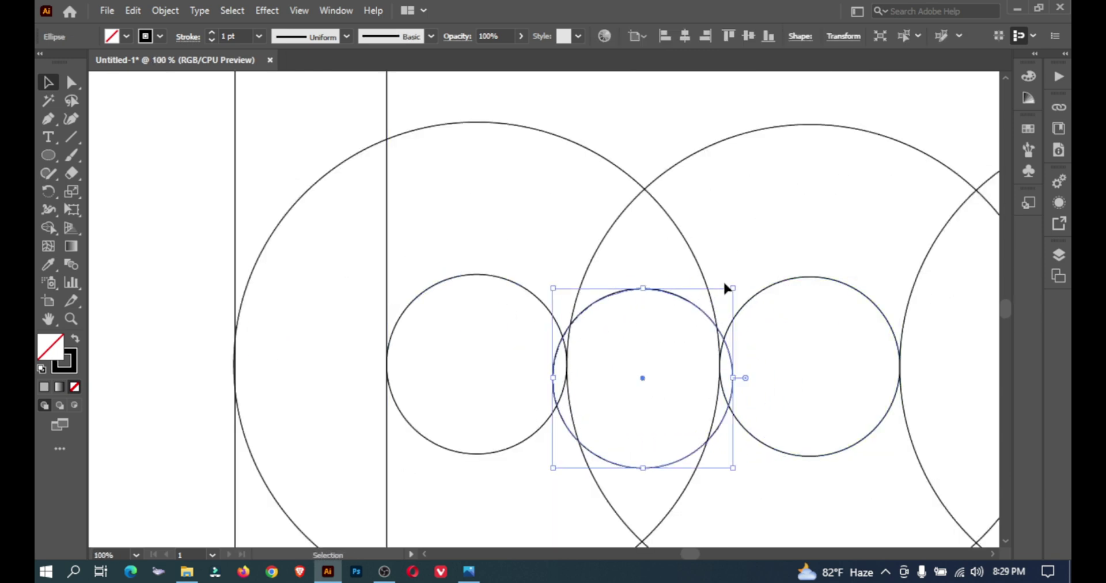
left_click_drag(734, 287, 721, 300)
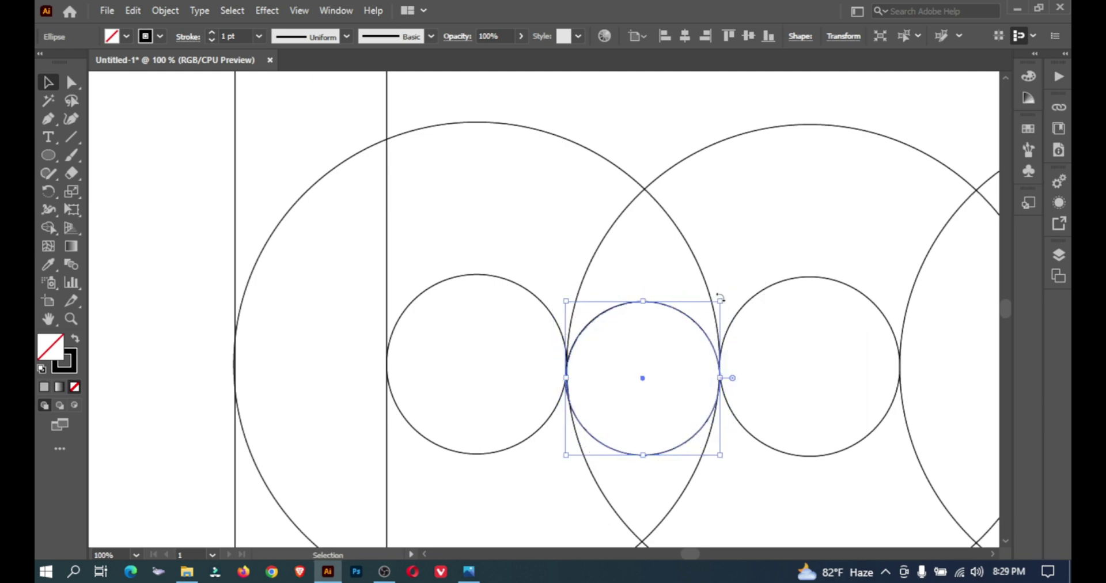
scroll(749, 372, "down", 3)
left_click(726, 375, "ctrl+alt")
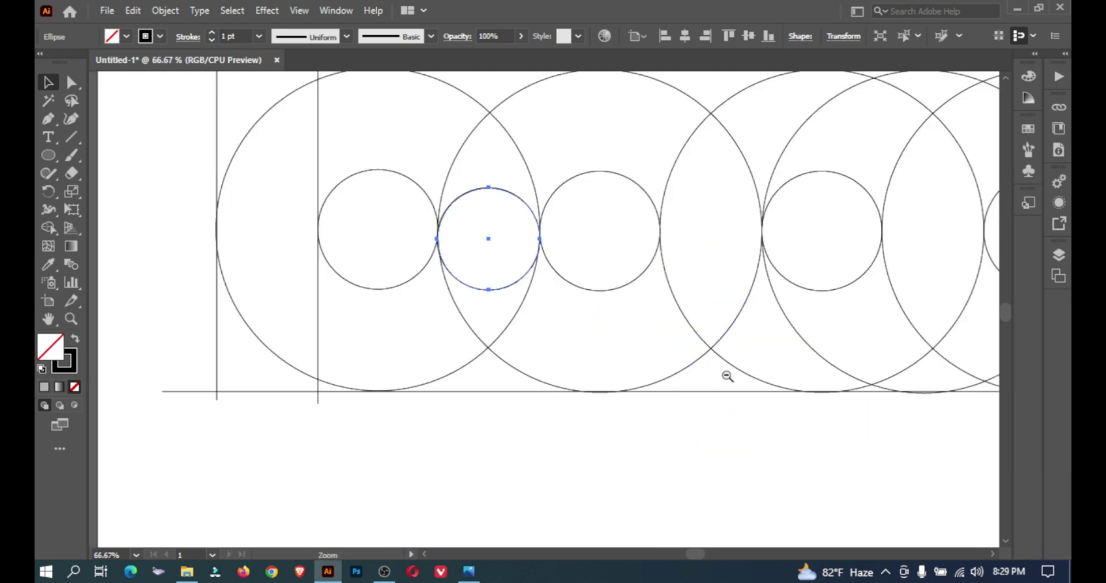
left_click_drag(646, 310, 599, 349)
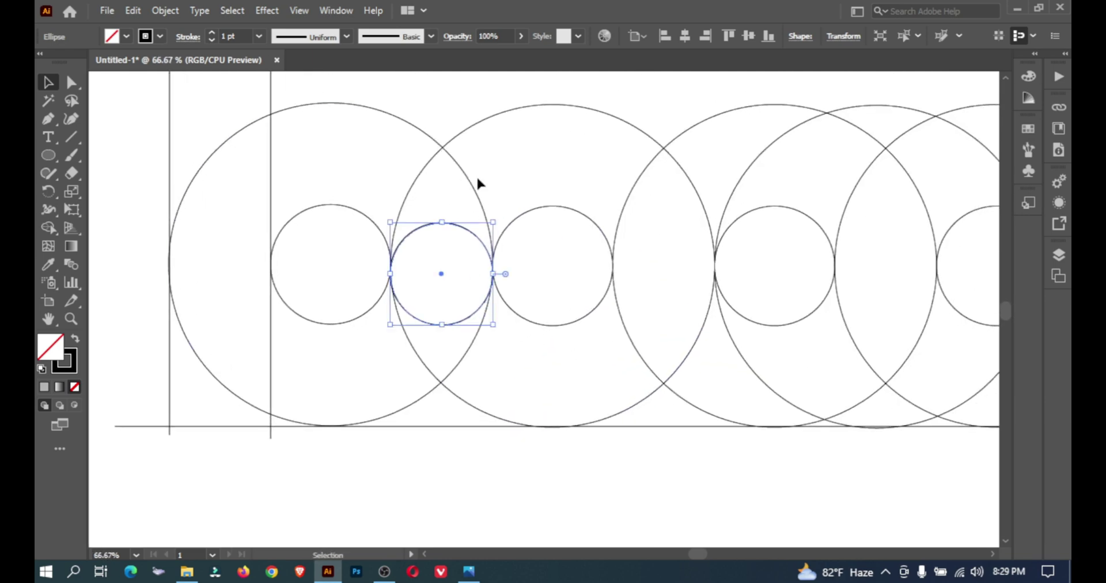
Duplicate the first three large circles of the row, offsetting each copy slightly to the right of its original
left_click_drag(473, 184, 488, 198)
left_click(681, 89)
left_click_drag(665, 212, 472, 235)
scroll(697, 167, "up", 3)
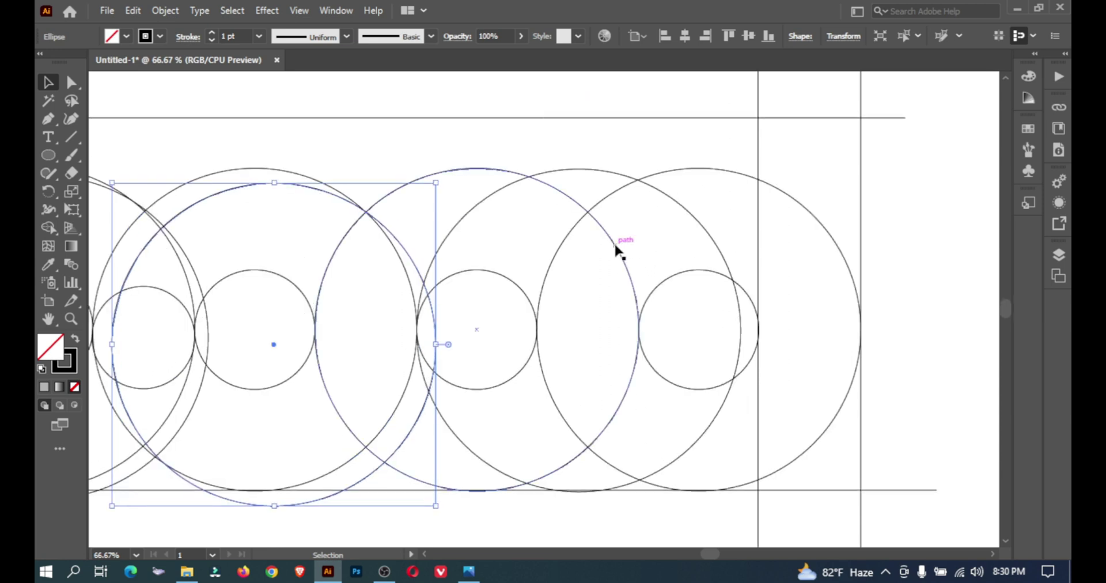
left_click_drag(622, 244, 635, 237)
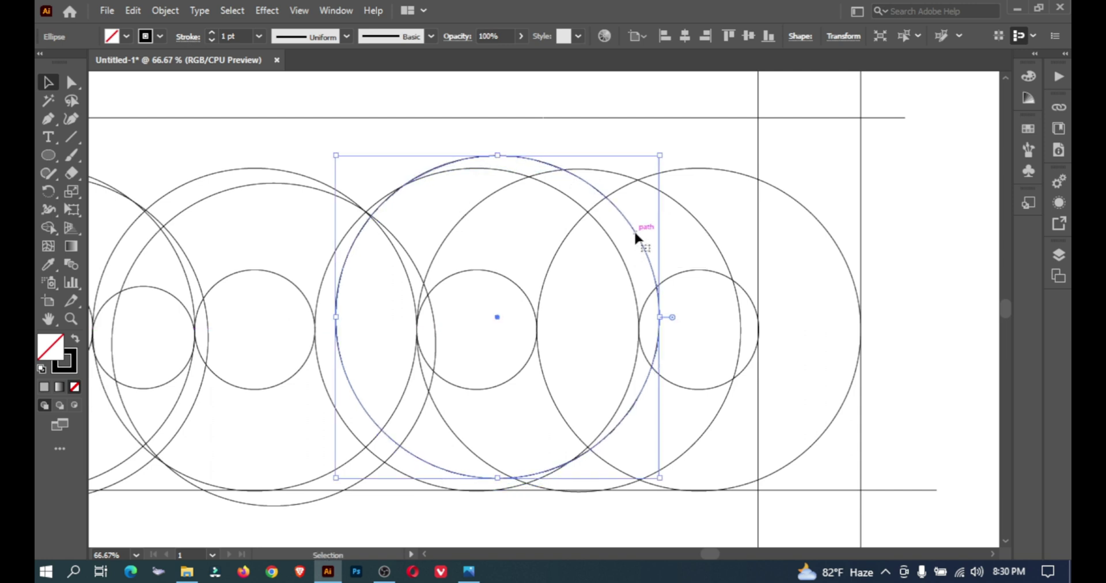
left_click(910, 229)
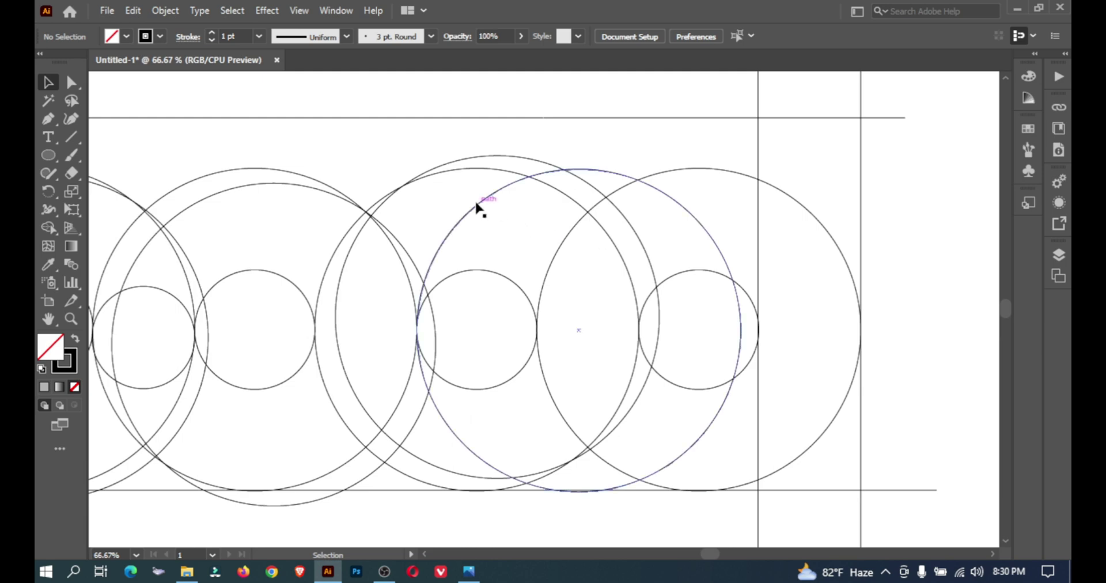
left_click_drag(477, 209, 506, 205)
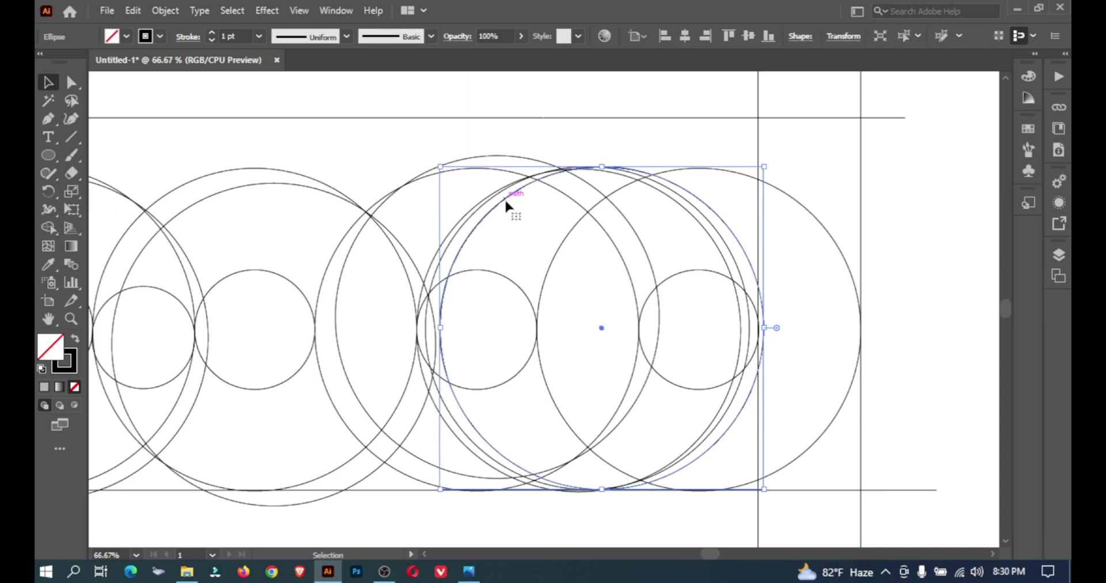
left_click(681, 138)
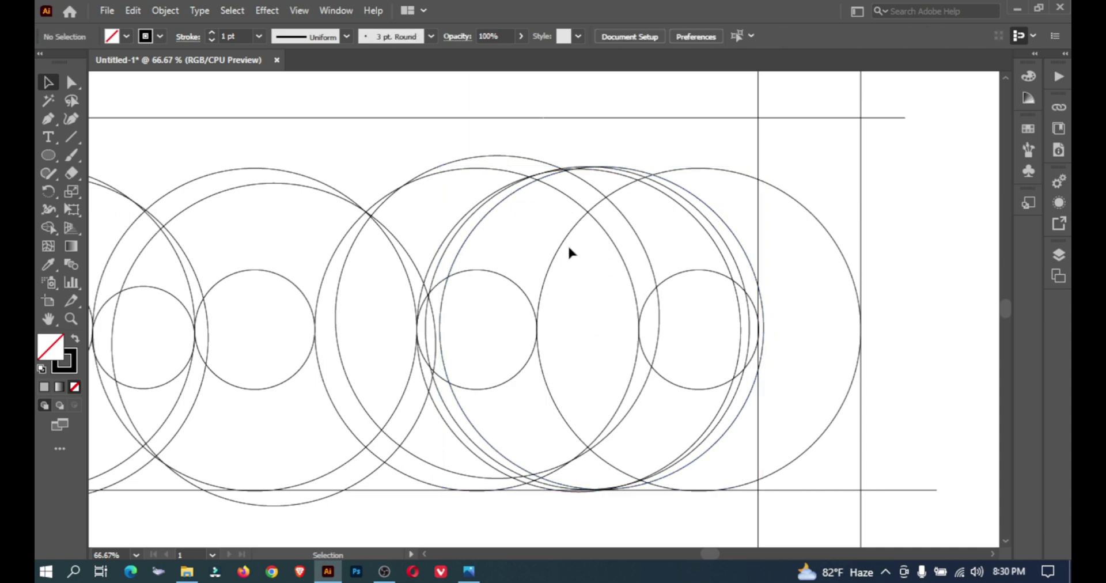
left_click(587, 233)
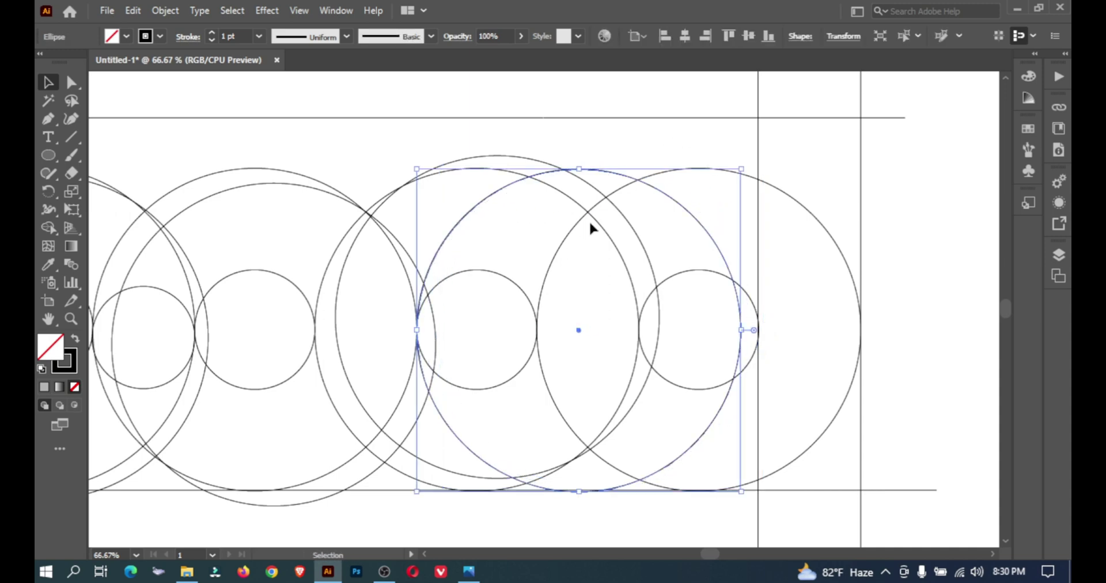
Duplicate the large circle between the third and fourth, offset up and right, and nudge it to meet the crossing of the neighbouring arcs
left_click_drag(465, 217, 506, 213)
key("ctrl+space")
left_click(521, 231, "ctrl")
left_click(521, 231, "ctrl")
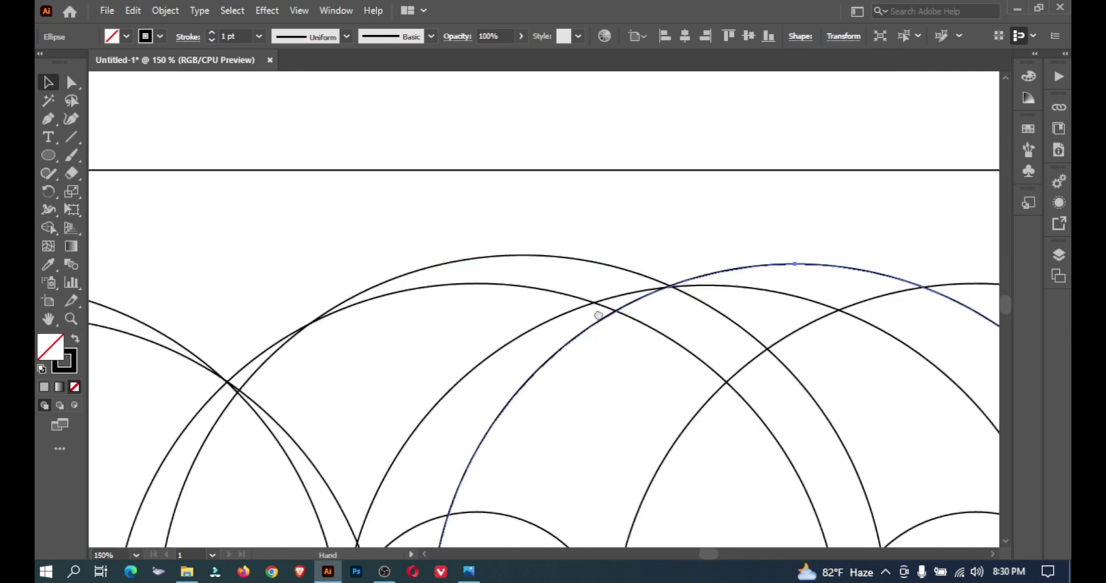
key("Down")
key("Down")
key("Down")
key("Down")
key("Left")
key("Left")
key("Left")
key("Left")
key("Left")
key("Left")
key("Left")
key("Left")
key("Left")
key("Left")
key("Left")
key("Left")
key("Left")
key("Left")
key("Left")
key("Left")
key("Left")
key("Left")
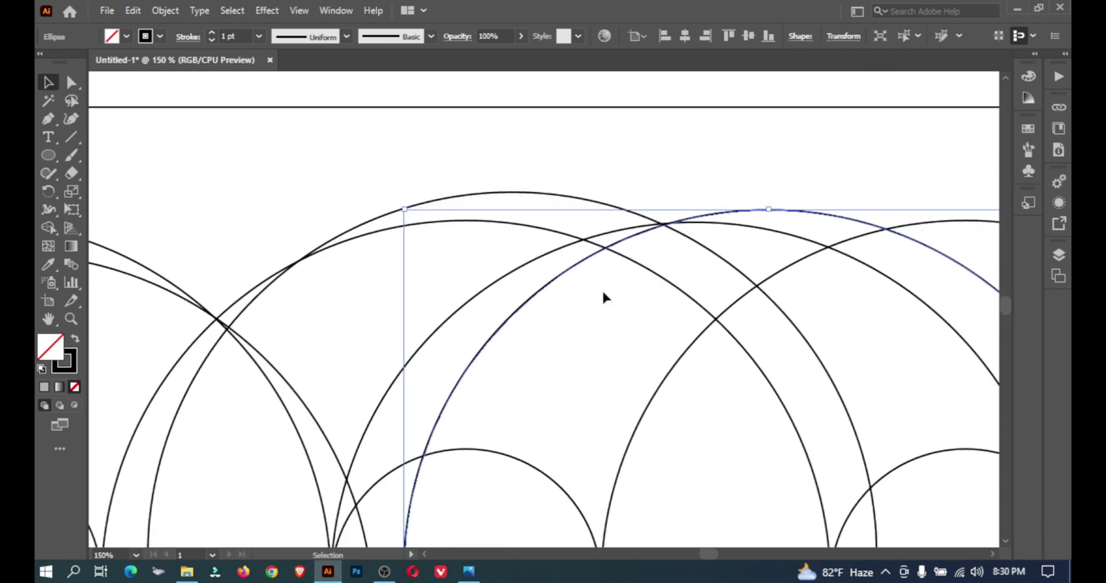
key("Down")
key("Down")
key("Down")
key("Down")
key("Down")
key("Down")
key("Down")
key("Down")
key("Down")
key("Down")
key("Down")
key("Down")
key("Down")
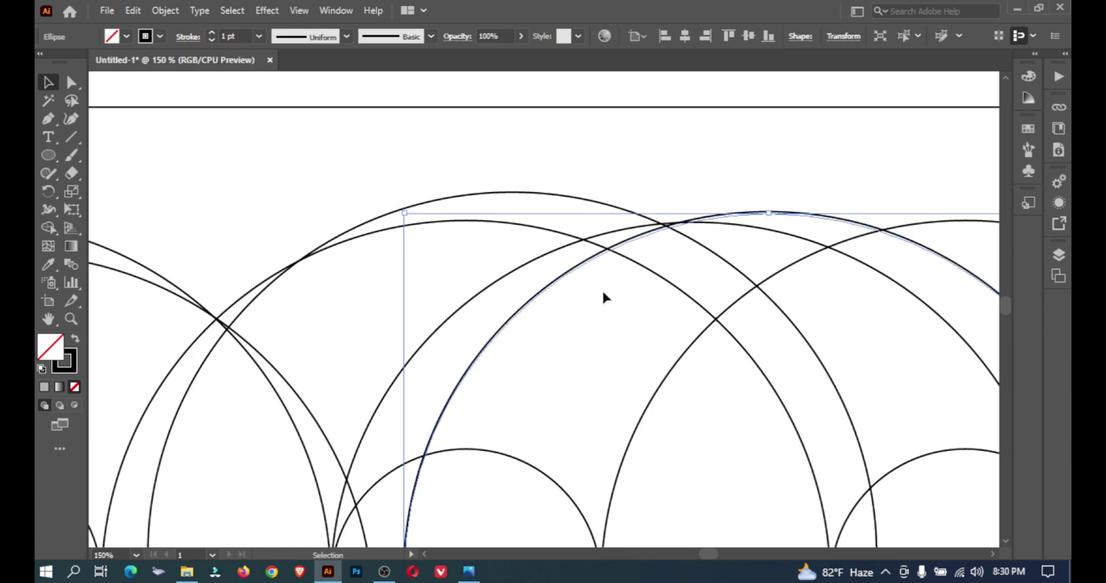
key("Left")
key("Left")
key("Left")
key("Left")
key("Left")
key("Up")
key("Up")
key("Up")
key("Up")
key("Up")
key("Up")
key("Up")
key("Up")
key("Up")
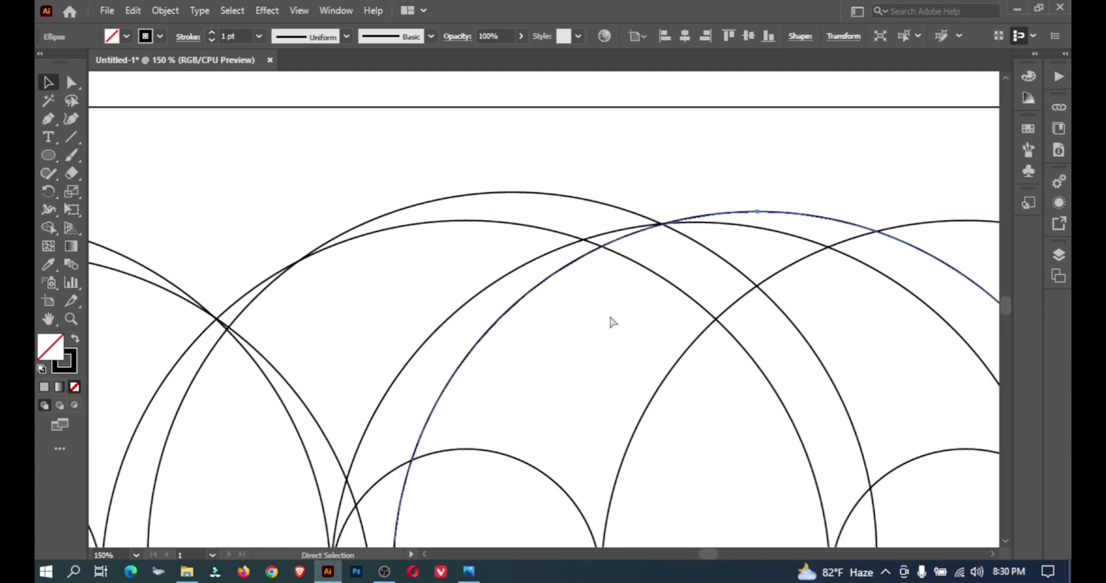
Duplicate the nudged large circle twice at the right end of the row, with the second copy slightly further right and lower
left_click(673, 335, "ctrl+alt")
left_click_drag(672, 362, 474, 267)
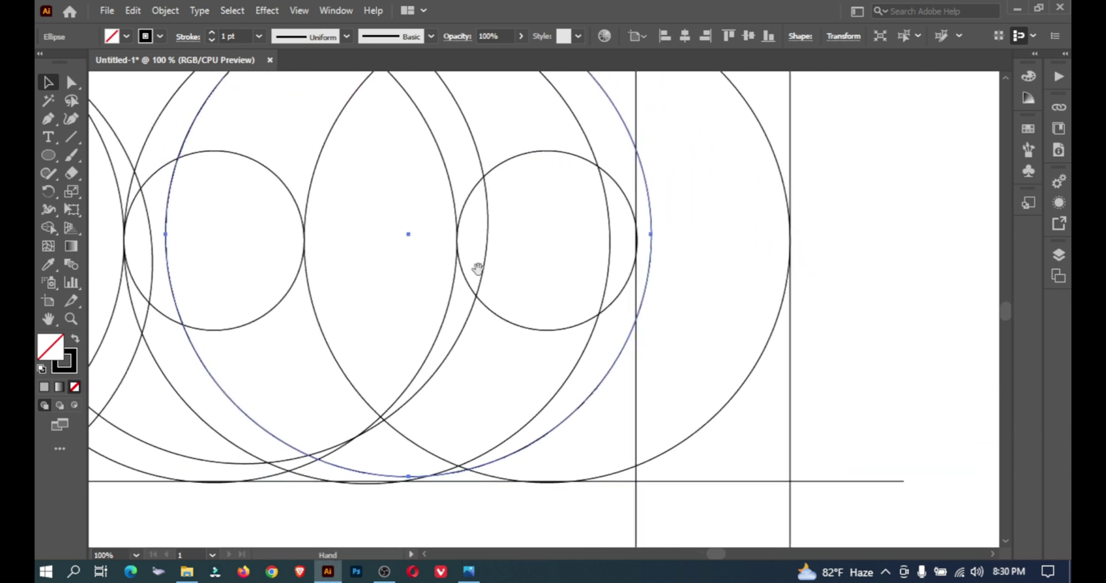
left_click_drag(309, 293, 511, 309)
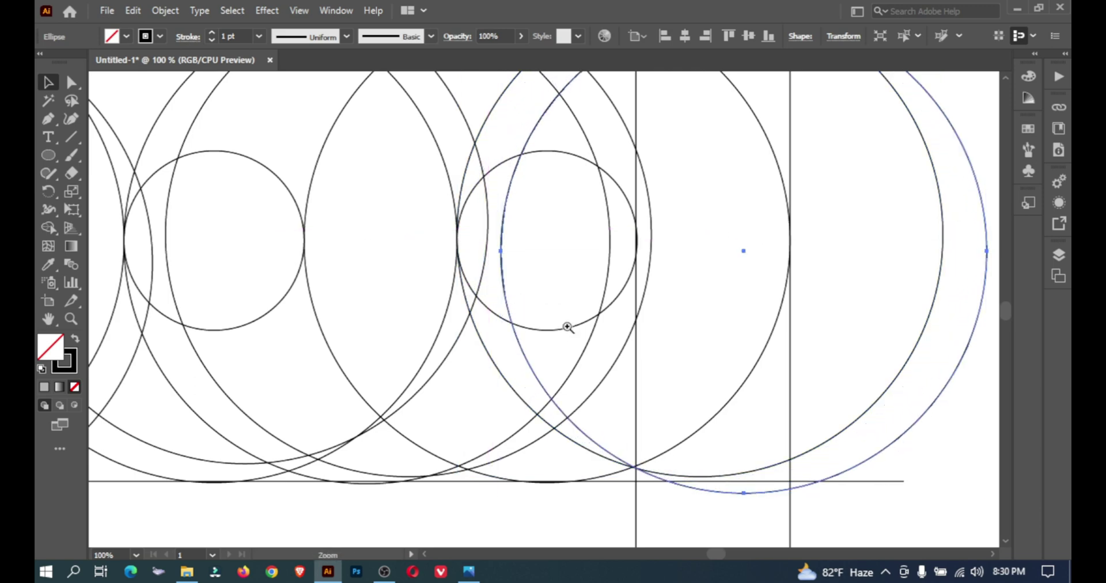
left_click(566, 327, "ctrl")
left_click_drag(557, 276, 561, 230)
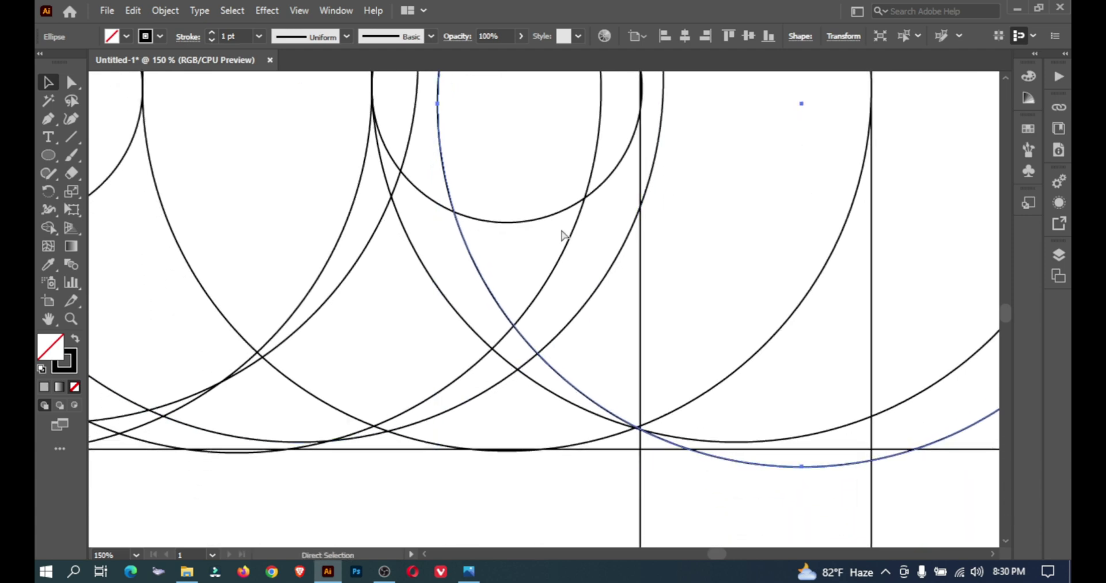
left_click(562, 231, "ctrl+alt")
left_click(562, 230, "ctrl+alt")
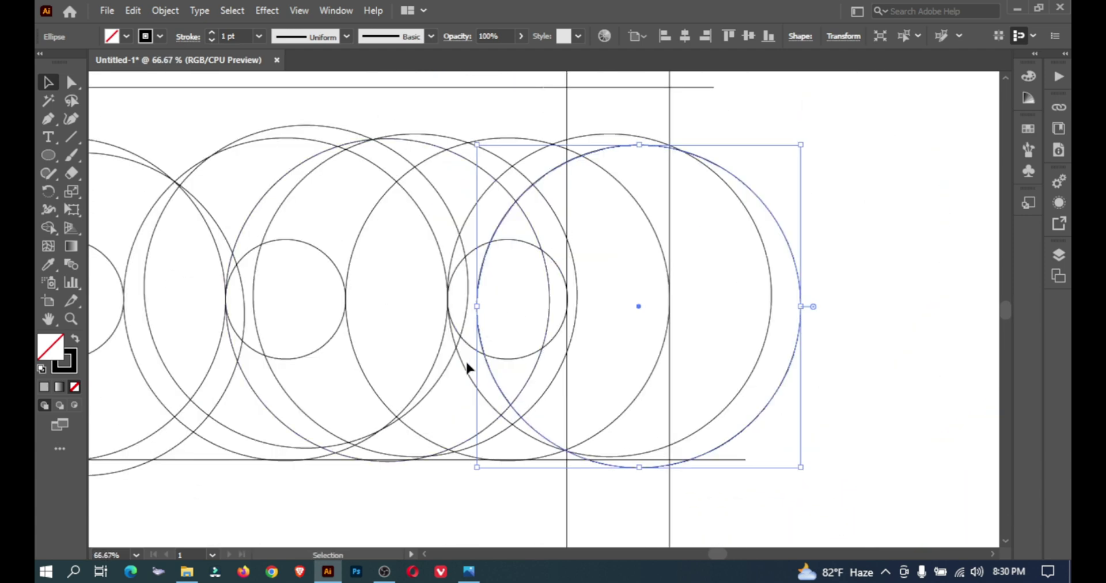
Duplicate the fourth large circle of the original row, offsetting the copy slightly left and down
left_click_drag(467, 364, 497, 316)
key("space")
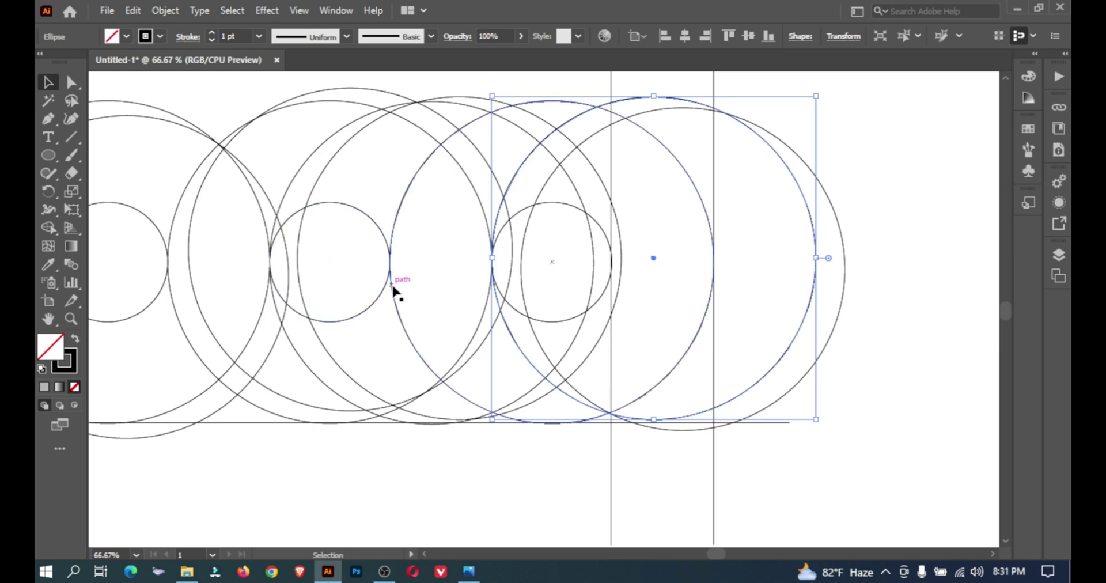
left_click_drag(392, 286, 369, 299)
Duplicate the third small inner circle up across the tops of the overlapping circles near the fourth one, and enlarge it
scroll(564, 242, "up", 3)
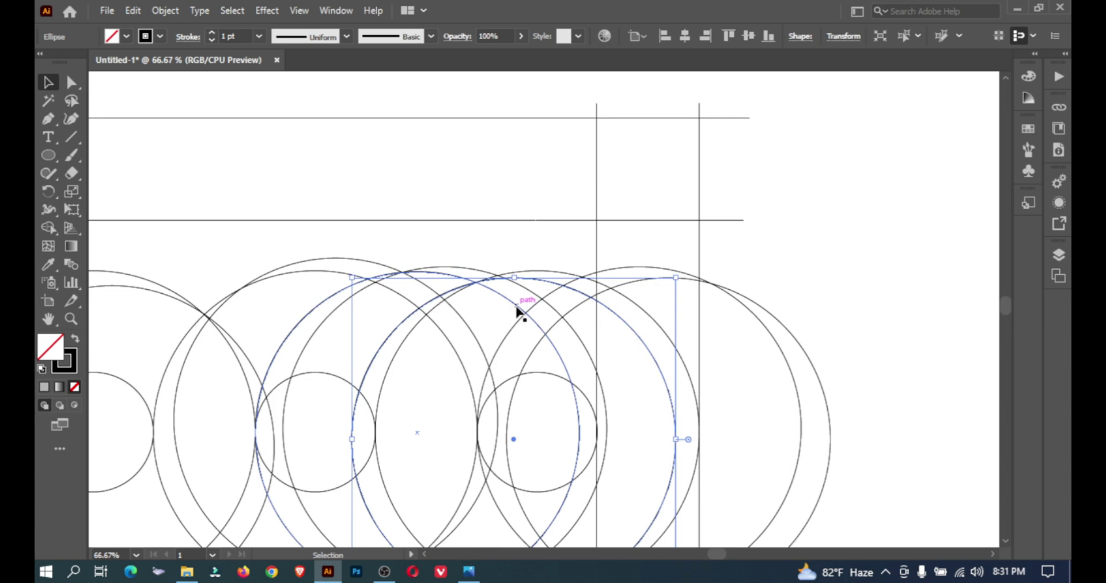
left_click_drag(316, 372, 505, 268)
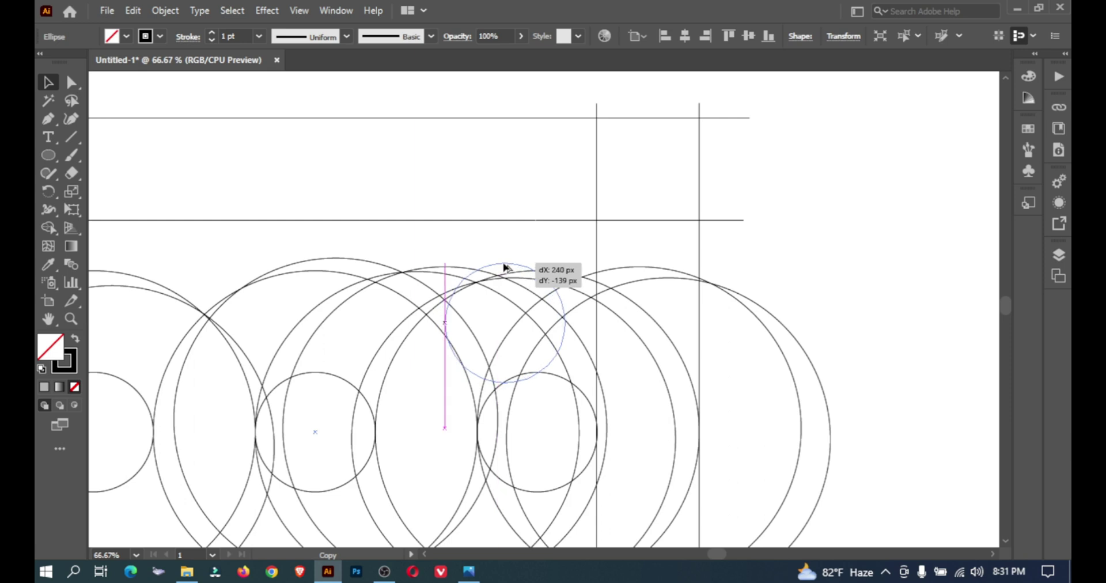
left_click_drag(505, 267, 540, 264)
left_click(776, 250)
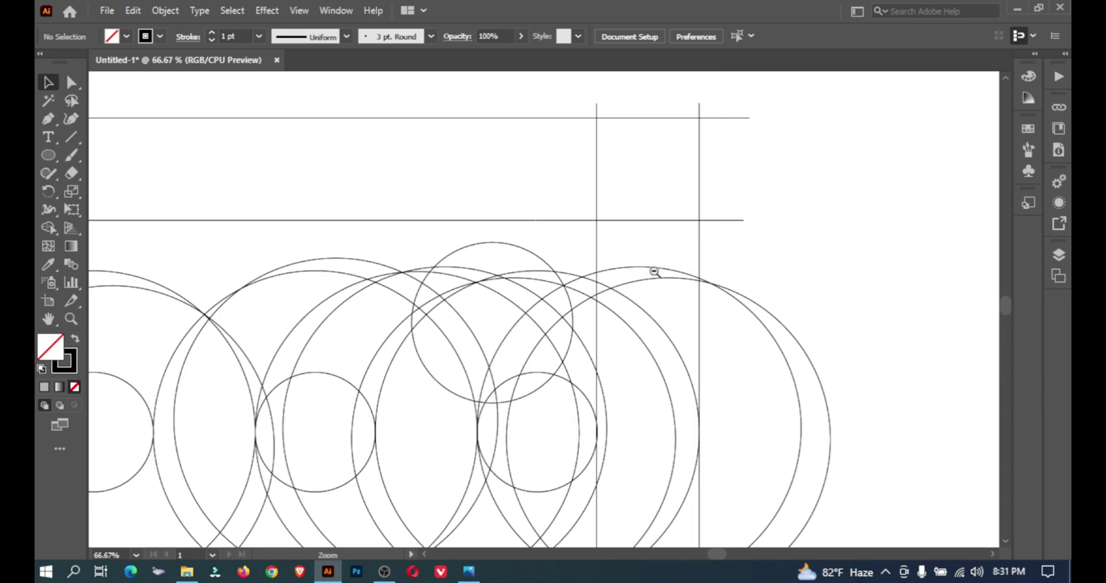
Select the whole construction grid and merge the left stem, bottom arc and adjoining small circle into one hooked shape with Shape Builder
key("ctrl+minus")
key("ctrl+minus")
left_click_drag(603, 348, 758, 248)
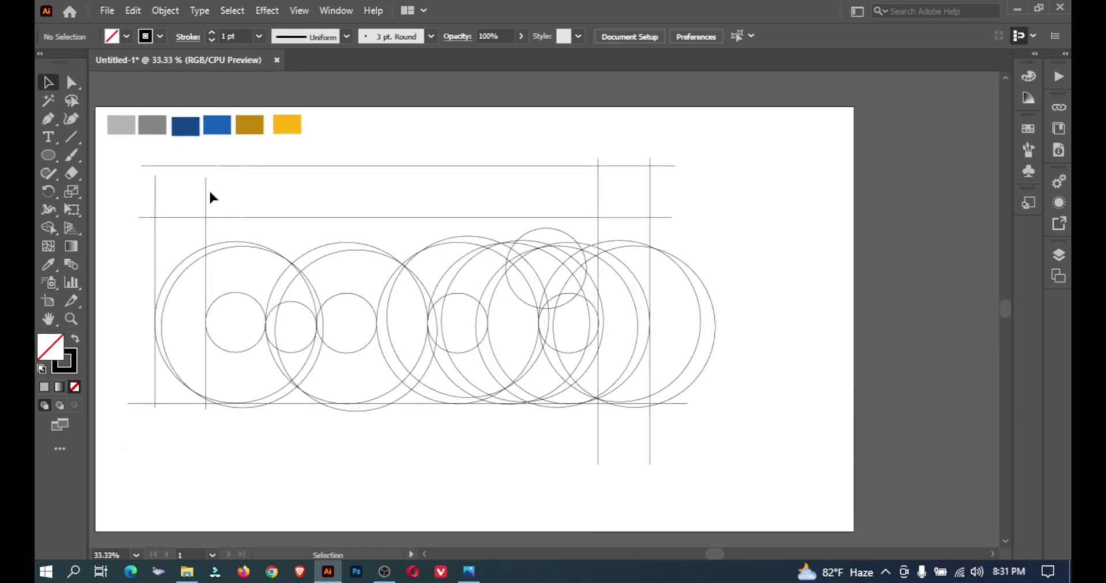
mouse_move(131, 146)
left_mouse_down()
mouse_move(474, 371)
mouse_move(743, 436)
left_mouse_up()
key("ctrl+plus")
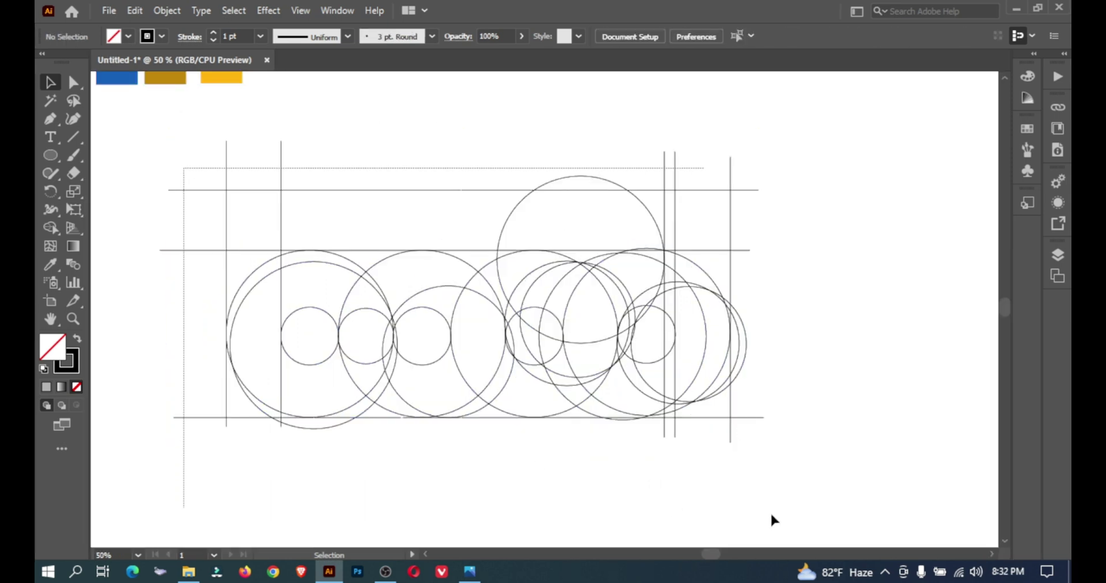
left_click(61, 228)
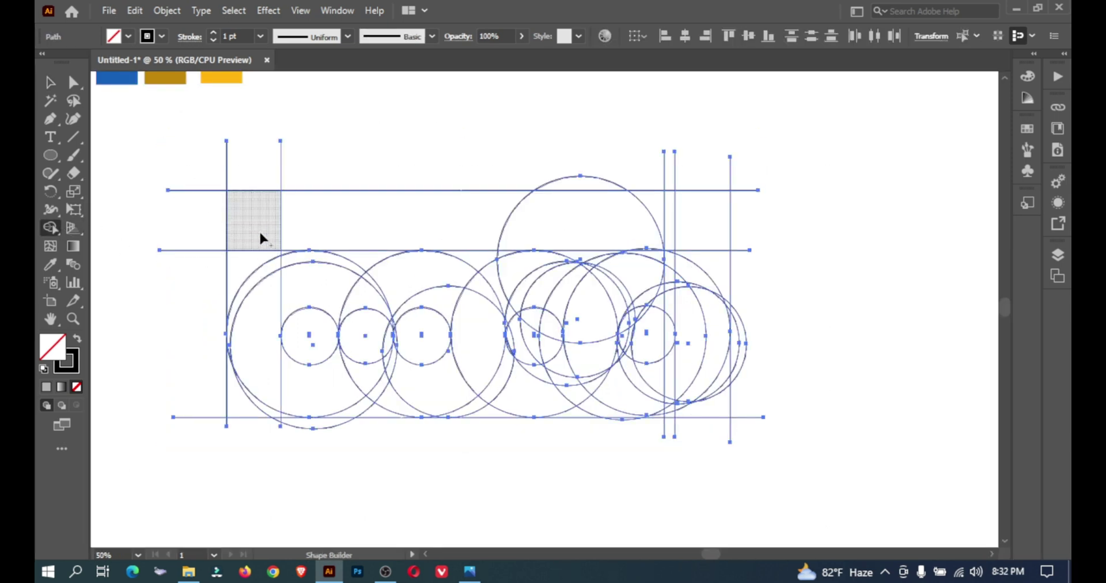
mouse_move(251, 247)
left_mouse_down()
mouse_move(258, 348)
mouse_move(284, 374)
left_mouse_up()
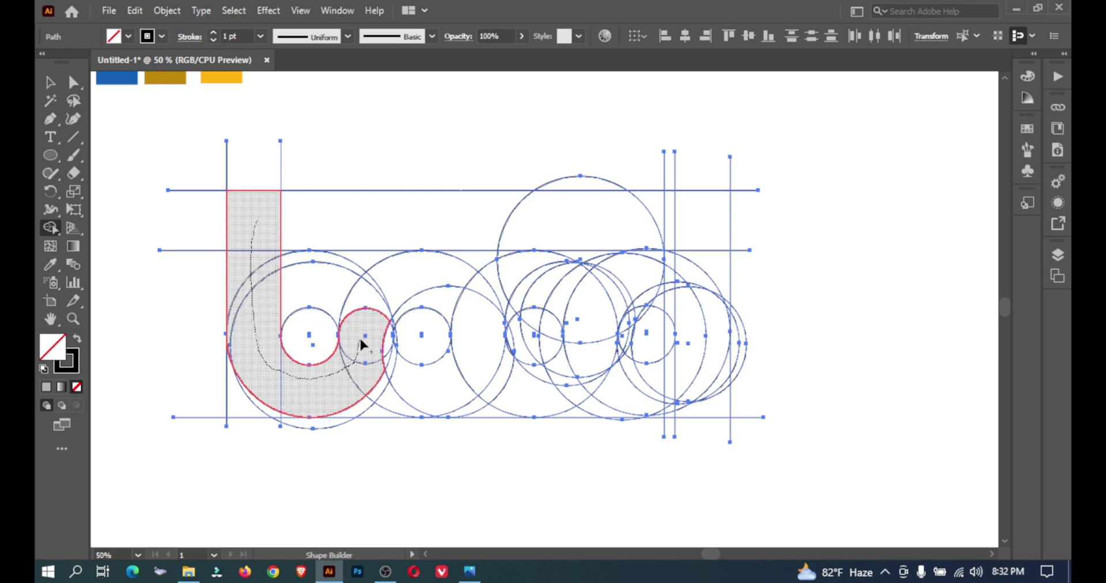
left_click_drag(379, 344, 386, 359)
left_click(411, 348, "ctrl")
left_click(411, 348, "ctrl")
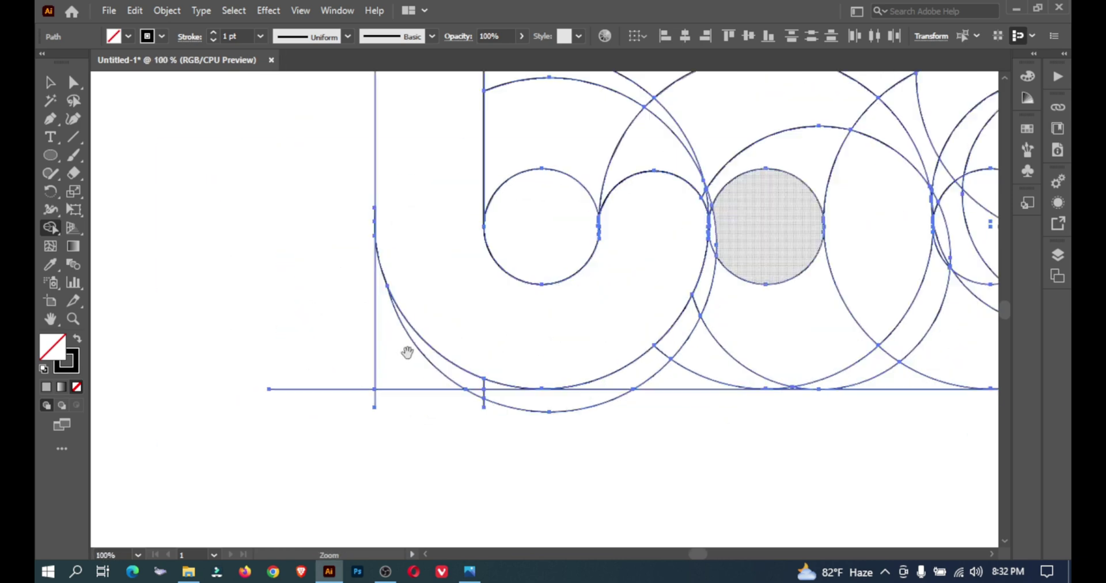
Merge the regions below the second small circle and up through the third large circle's top into one S-shaped piece with Shape Builder
left_click_drag(559, 310, 162, 331)
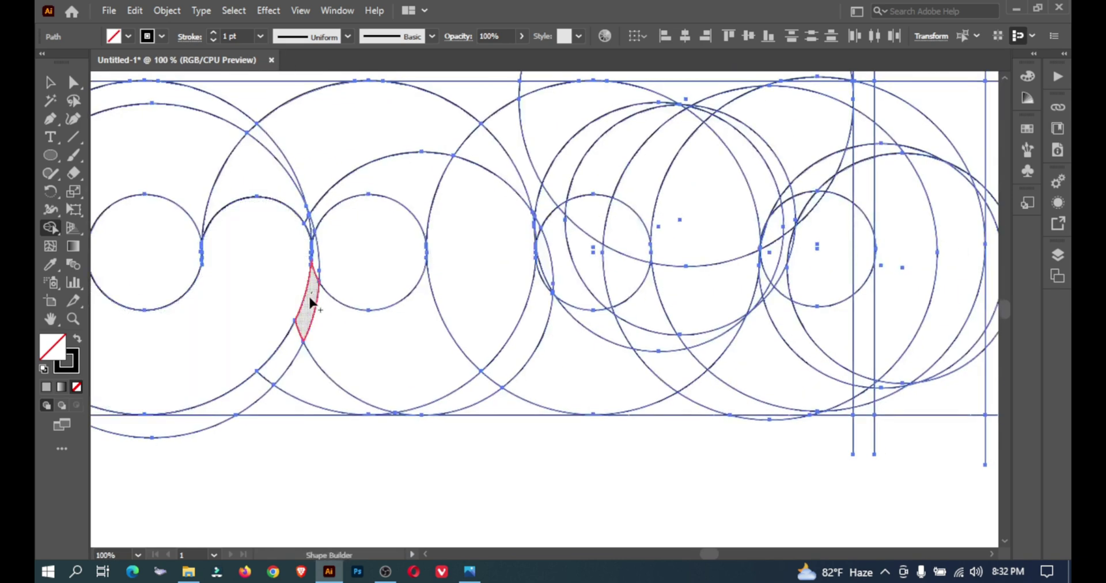
mouse_move(295, 337)
left_mouse_down()
mouse_move(354, 360)
mouse_move(324, 384)
left_mouse_up()
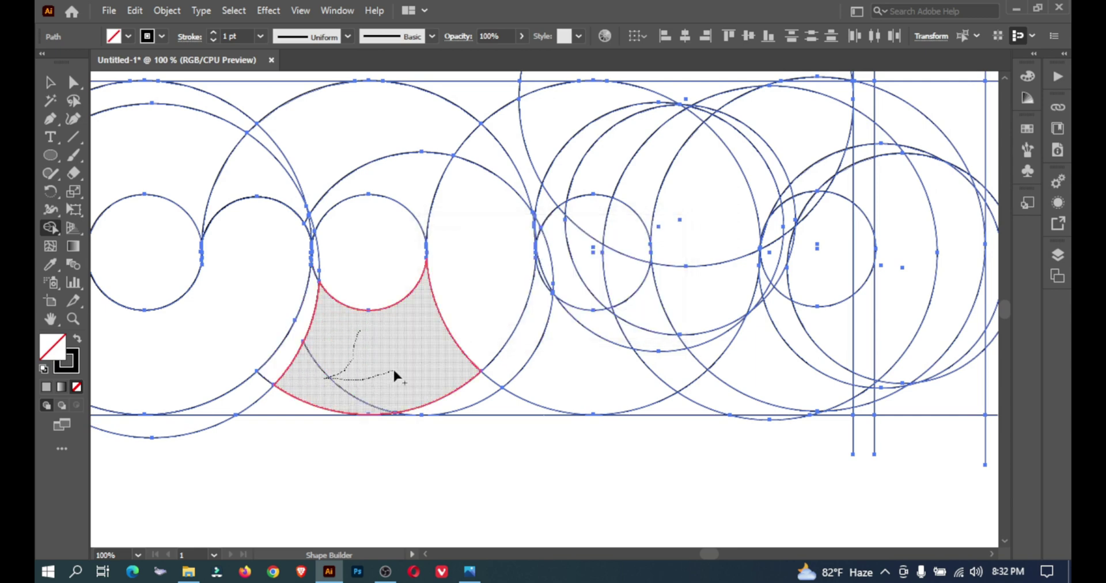
mouse_move(395, 375)
left_mouse_down()
mouse_move(426, 353)
mouse_move(453, 318)
left_mouse_up()
left_click_drag(495, 171, 534, 123)
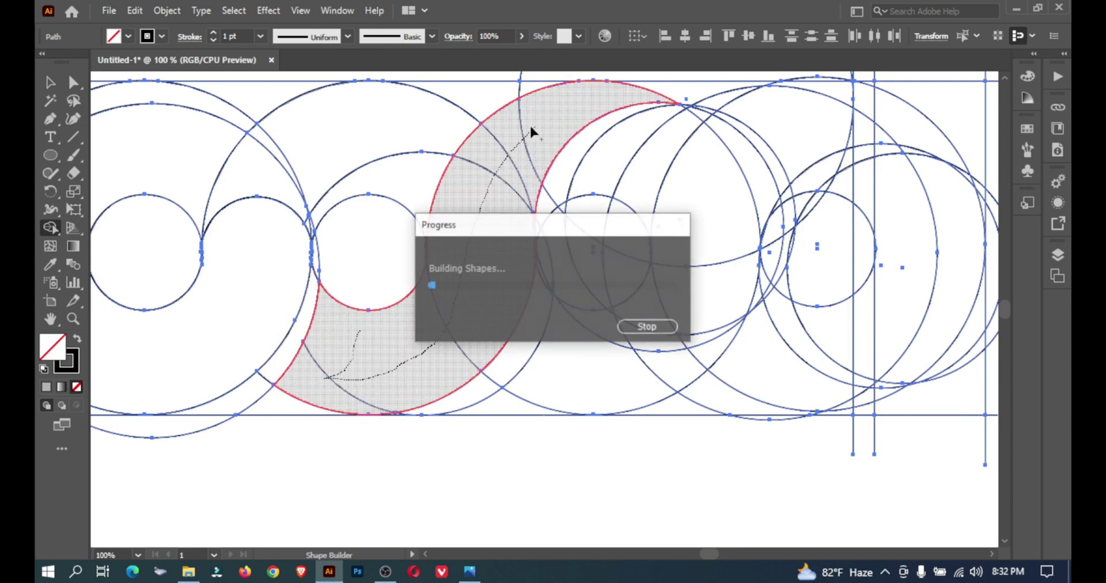
Merge the thin sliver beside the third small circle into the S-shaped piece
left_click(586, 188, "ctrl")
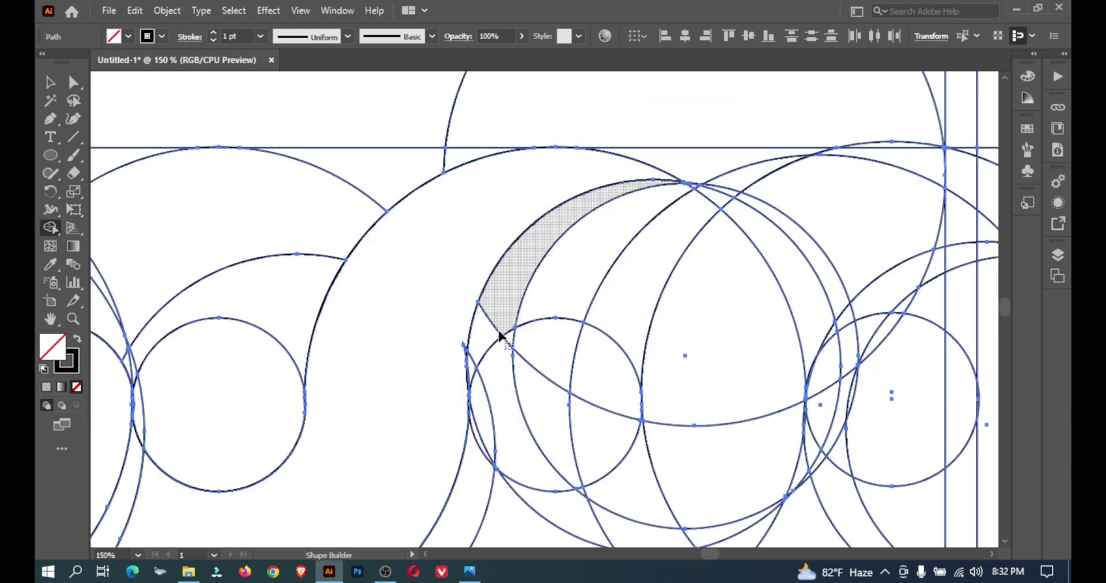
left_click(493, 356, "ctrl")
left_click(494, 357, "ctrl")
left_click_drag(572, 169, 565, 223)
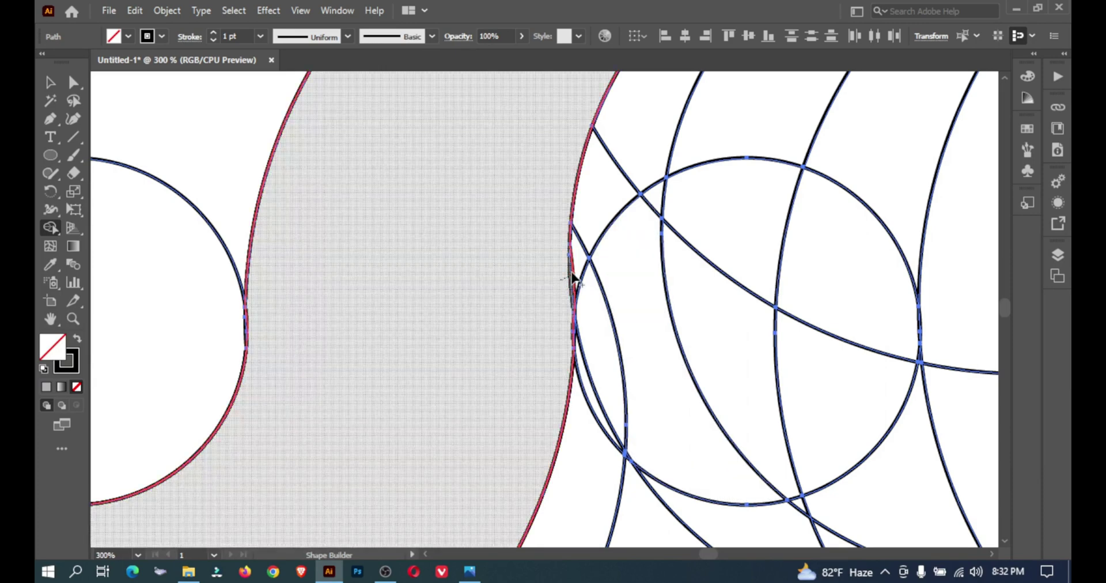
left_click(573, 276)
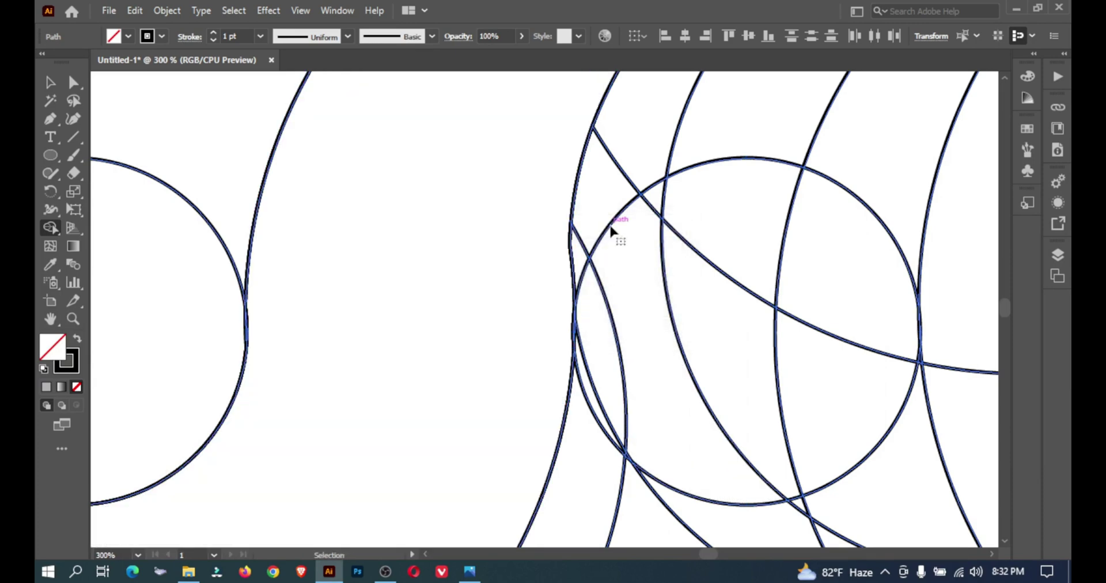
scroll(647, 254, "up", 2)
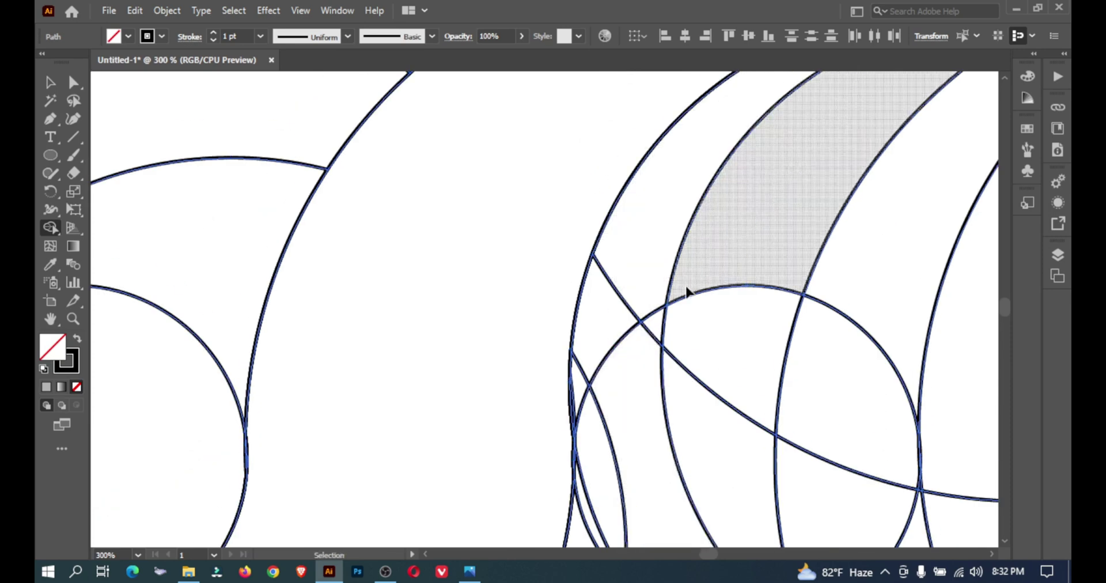
scroll(683, 286, "down", 2)
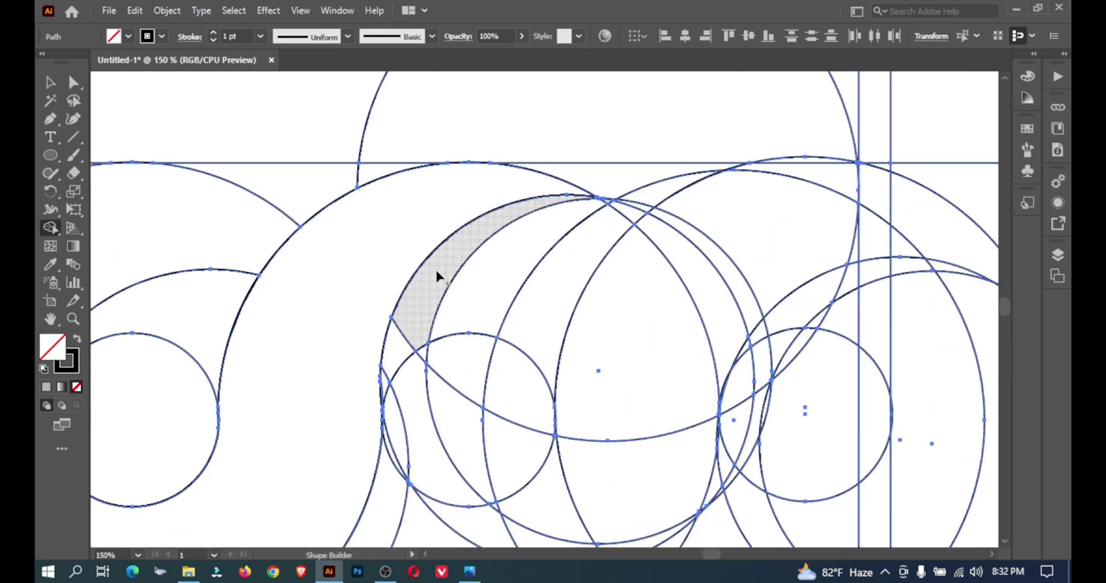
Merge the crescent along the S-shape's inner edge down to the third small circle, and join the remaining sliver there to the S-shape
left_click_drag(437, 272, 386, 383)
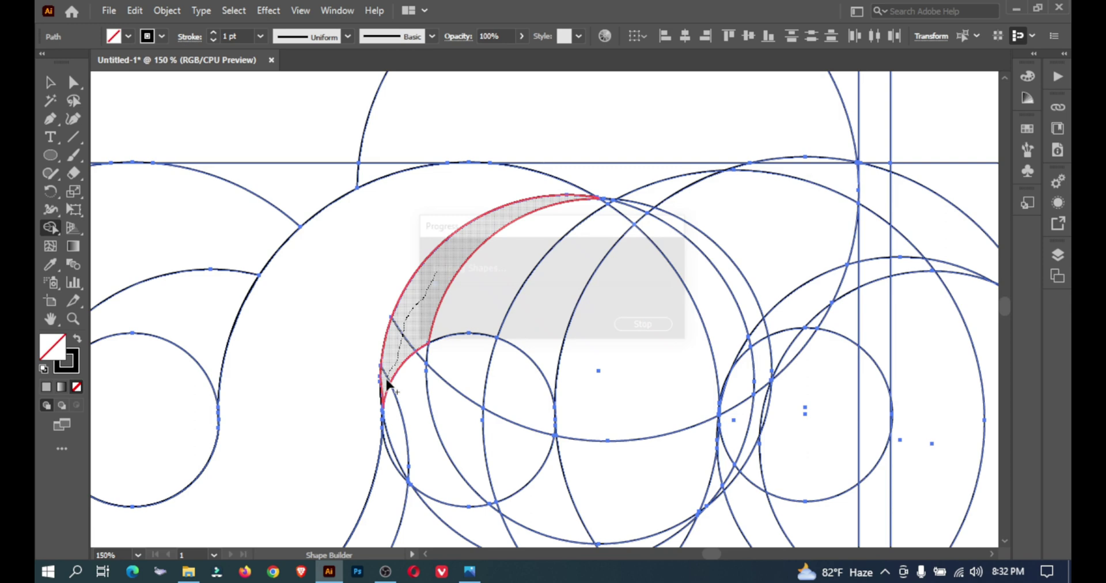
left_click(412, 357, "ctrl")
left_click(410, 358, "ctrl")
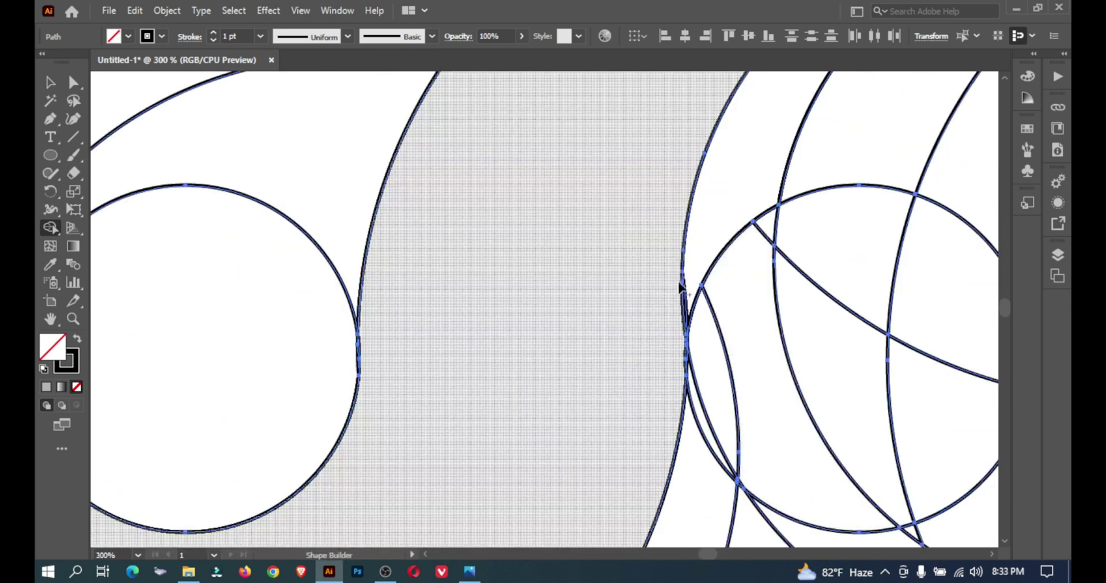
left_click_drag(682, 286, 686, 314)
left_click_drag(766, 222, 394, 496)
Set the fill to yellow and colour the hooked shape, the S-shape and the slivers and crescent adjoining them
left_click(546, 293, "ctrl+alt")
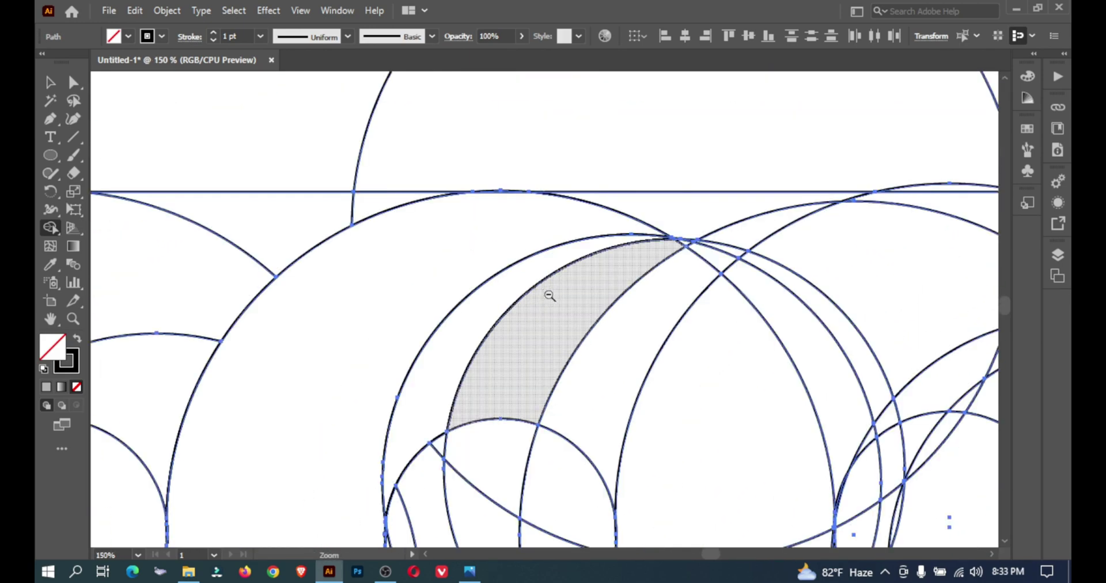
left_click(549, 295, "ctrl+alt")
left_click_drag(634, 418, 553, 318)
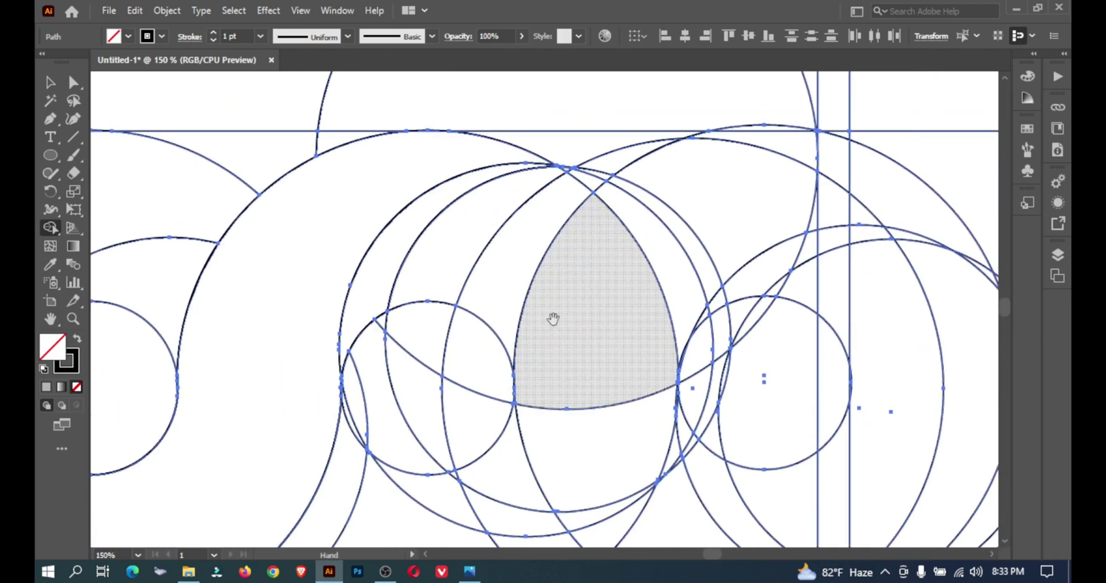
left_click(377, 282, "ctrl+alt")
left_click(377, 281, "ctrl+alt")
left_click_drag(342, 315, 288, 253)
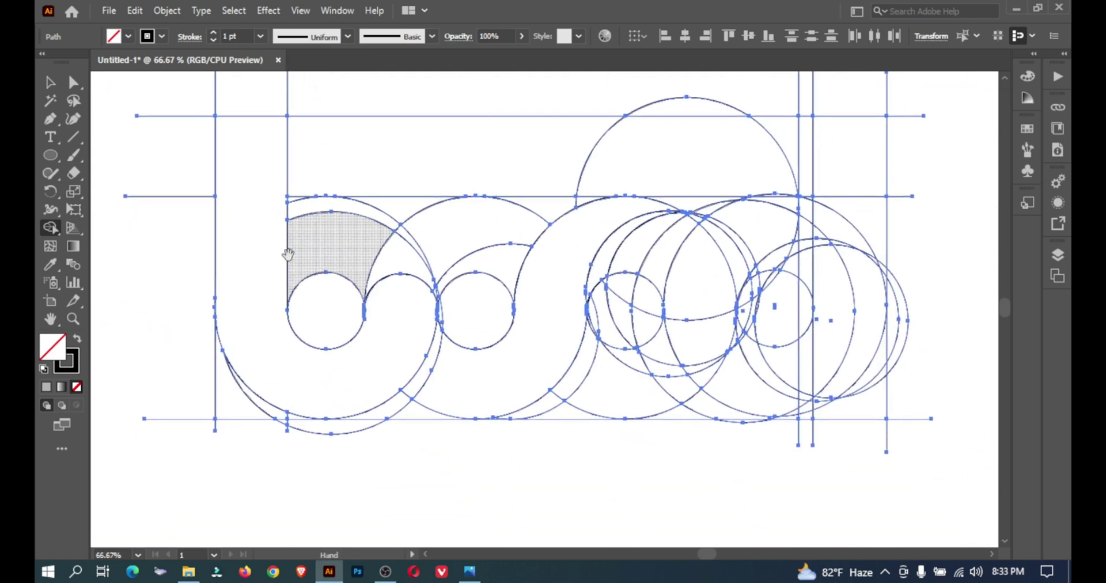
left_click(128, 37)
left_click(98, 61)
left_click(259, 194)
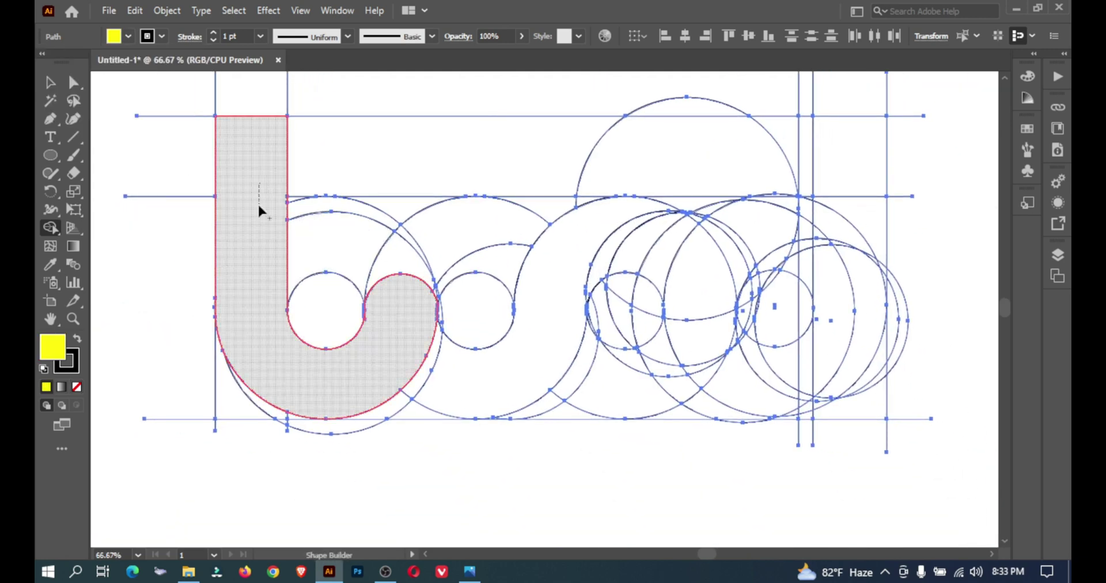
left_click(257, 202)
left_click(427, 366)
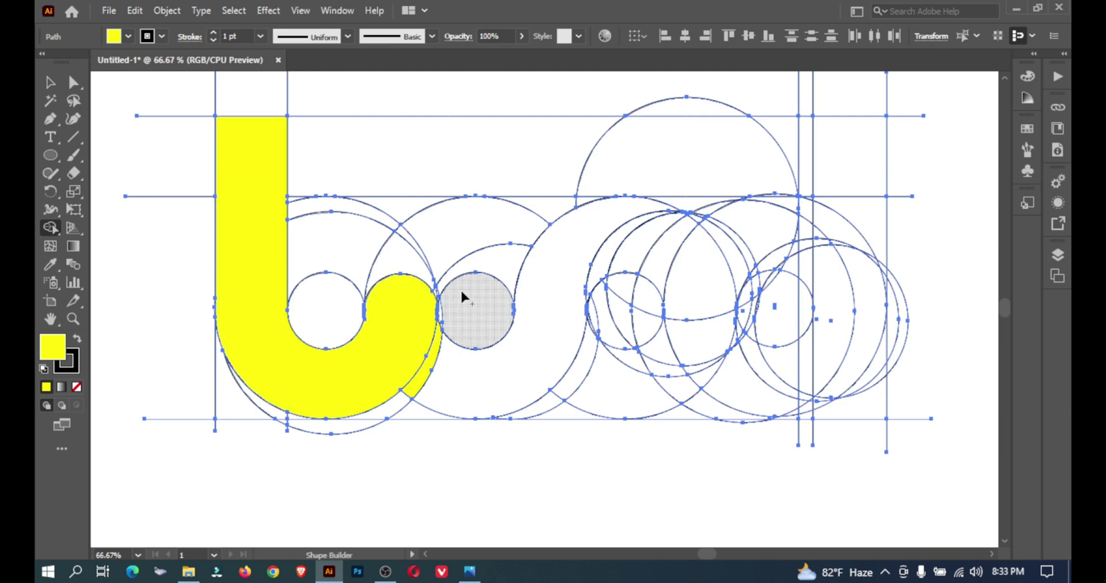
left_click(472, 359)
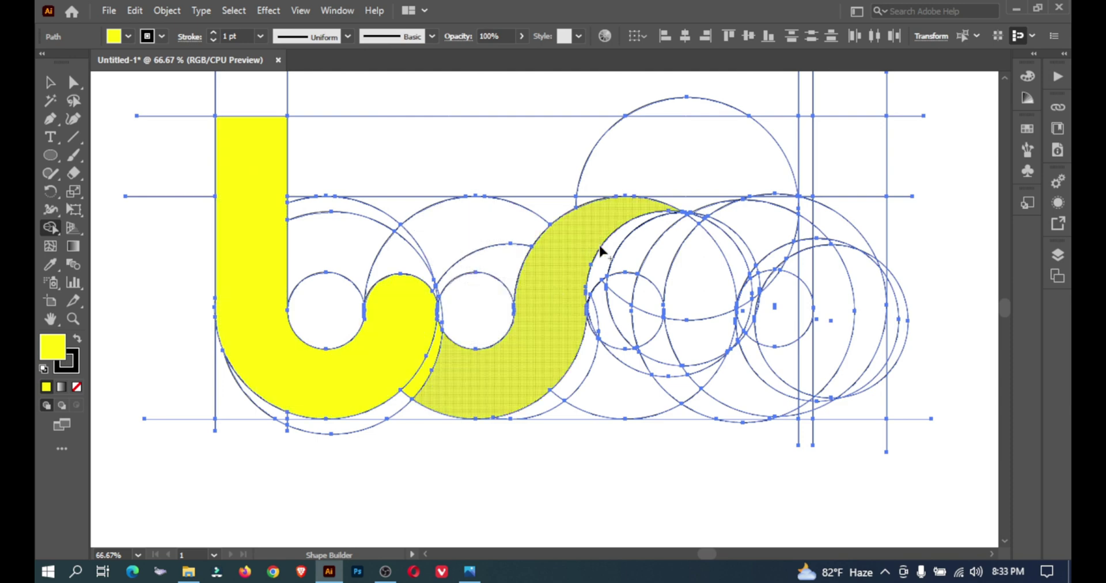
left_click(669, 250)
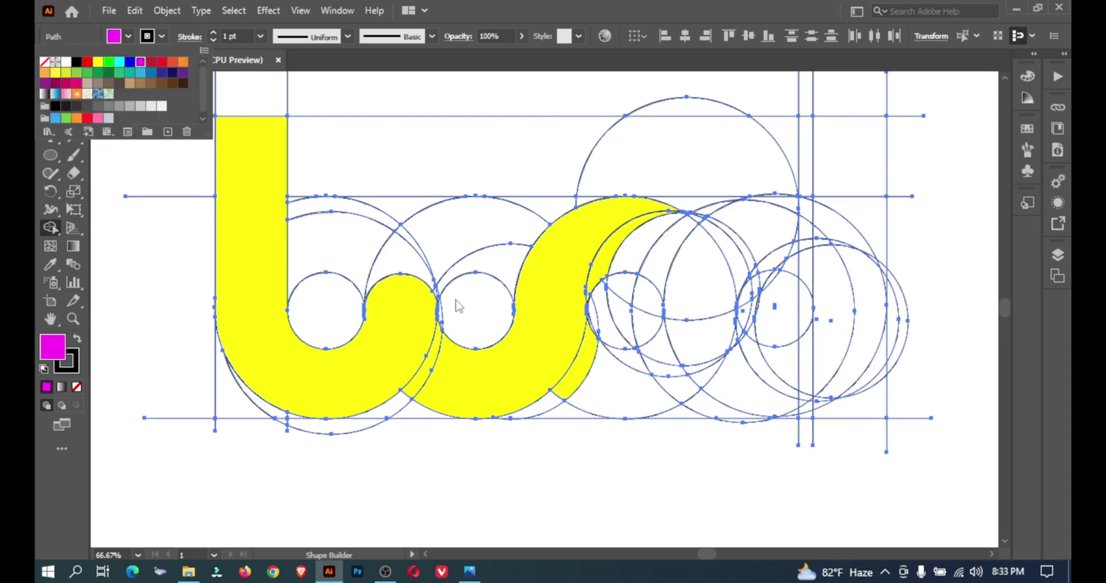
Using a magenta fill, merge the regions at the S-shape's lower right into one piece, and merge the descending arc beside the third small circle
left_click_drag(599, 377, 679, 411)
scroll(691, 374, "up", 1)
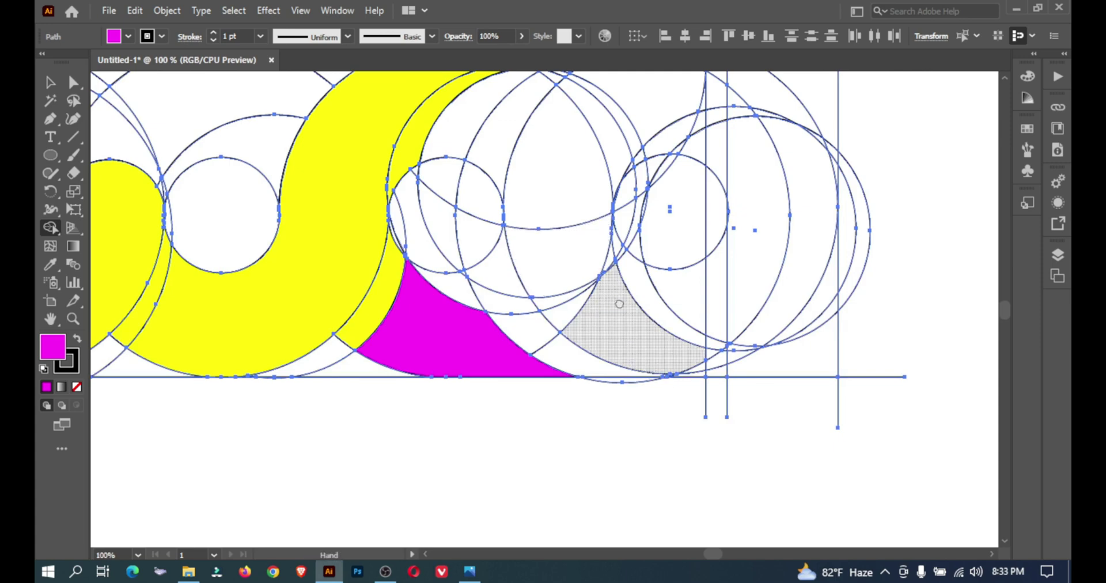
left_click_drag(617, 296, 606, 364)
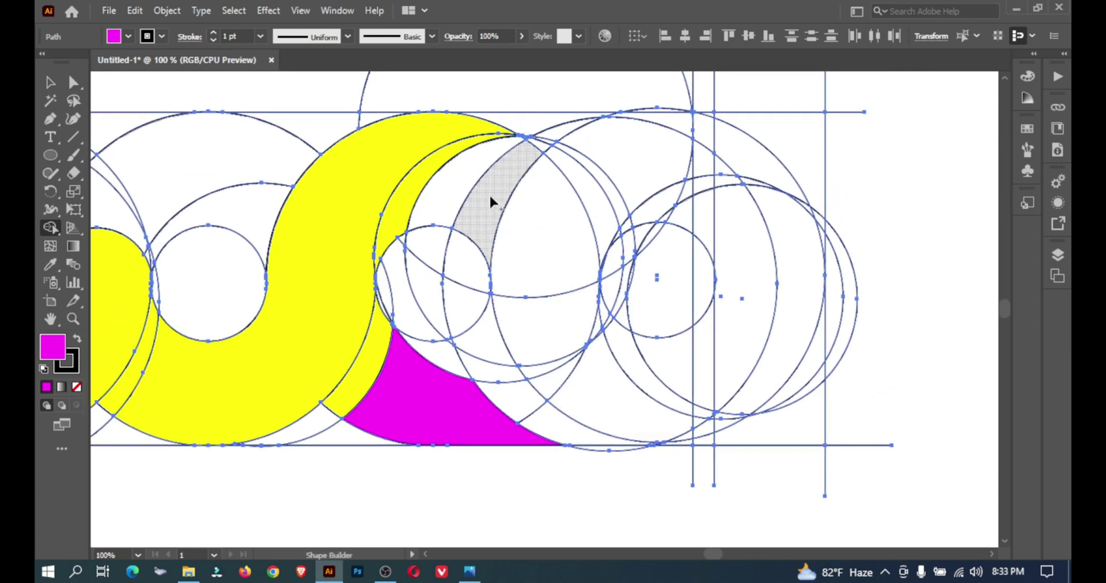
mouse_move(461, 173)
left_mouse_down()
mouse_move(516, 192)
mouse_move(553, 322)
mouse_move(588, 369)
left_mouse_up()
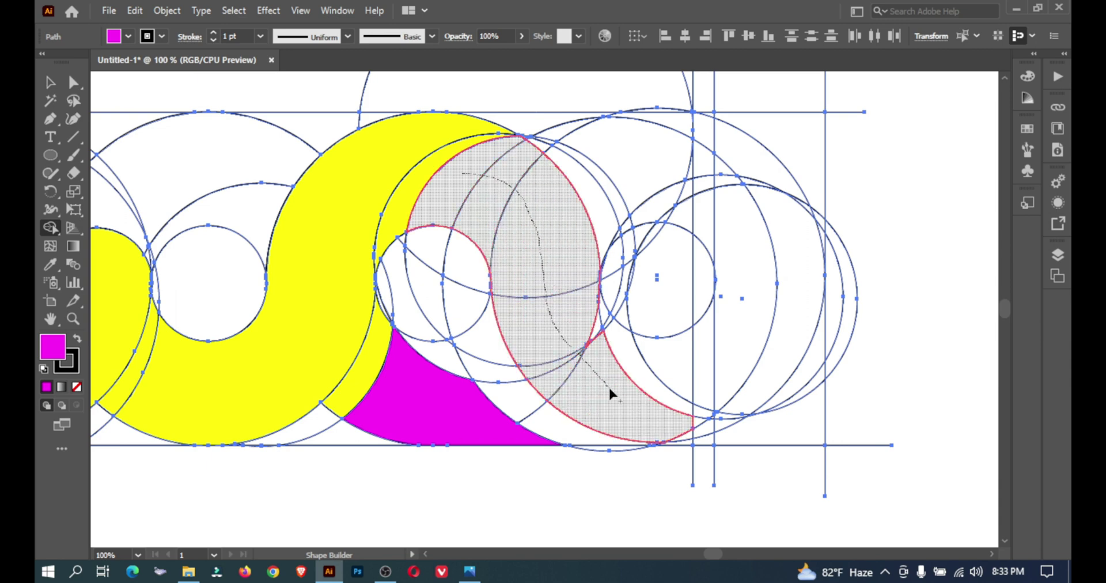
left_click_drag(591, 327, 591, 327)
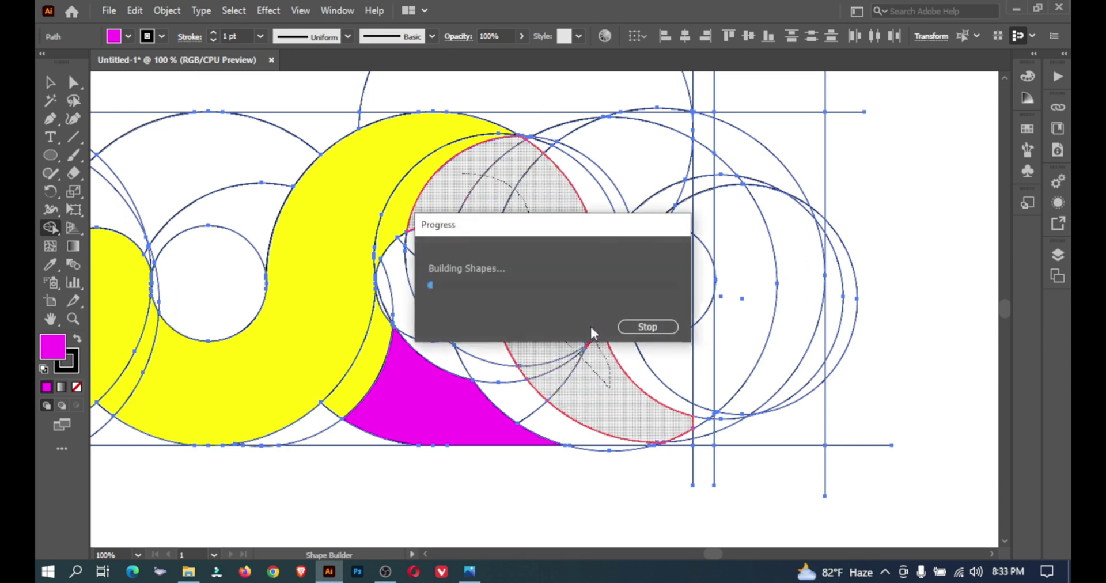
Extend the magenta descending arc across the vertical guides to its pointed lower-right tip
left_click(599, 359, "ctrl")
left_click(600, 359, "ctrl")
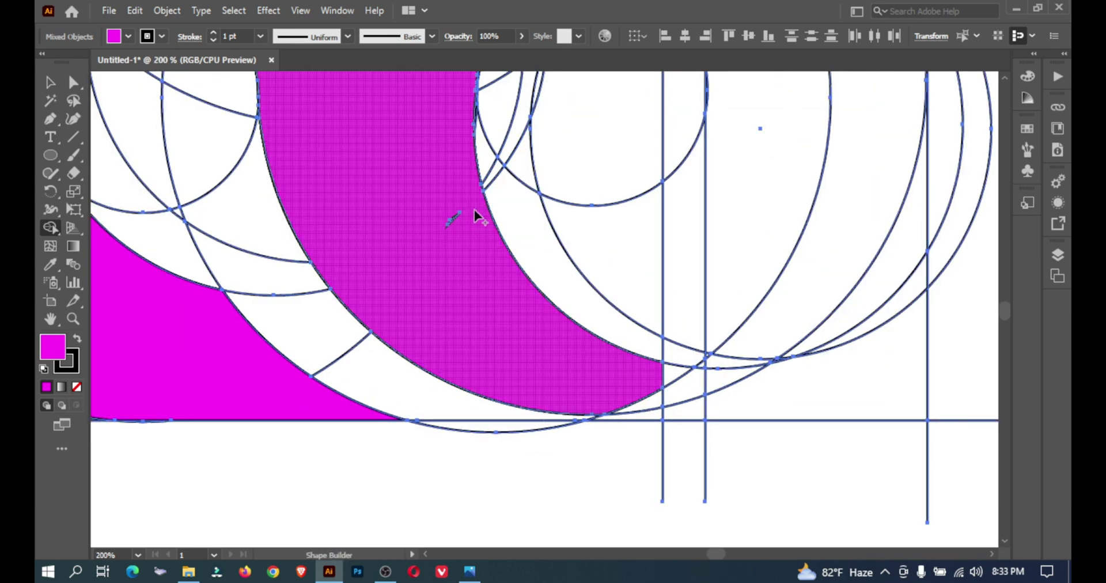
left_click_drag(462, 235, 464, 236)
left_click_drag(488, 334, 587, 359)
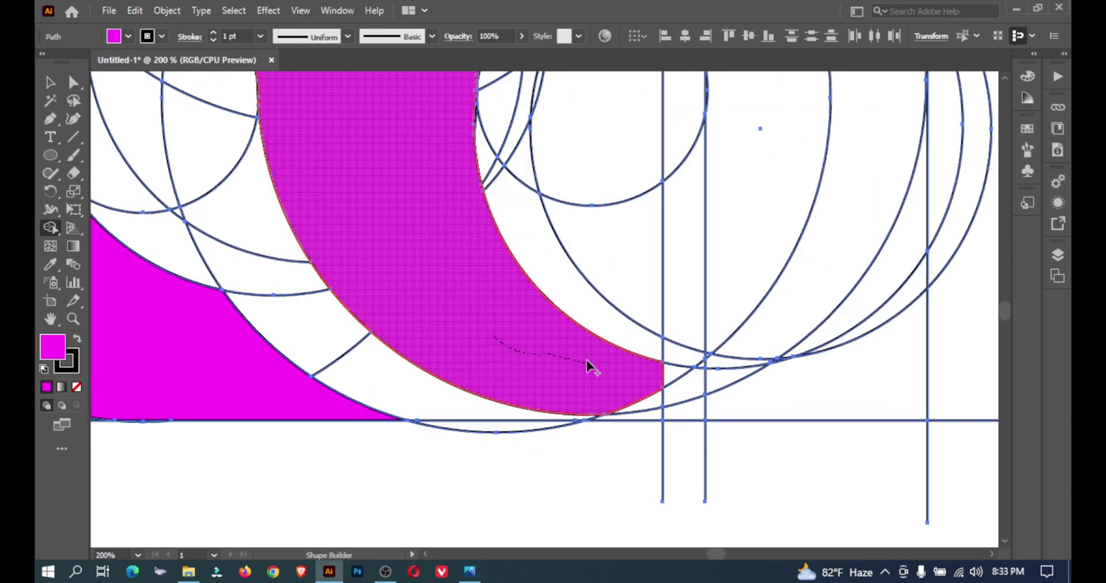
left_click_drag(669, 392, 717, 390)
Merge the thin slivers along the upper edge of the descending arc's tip into the blue shape
key("space")
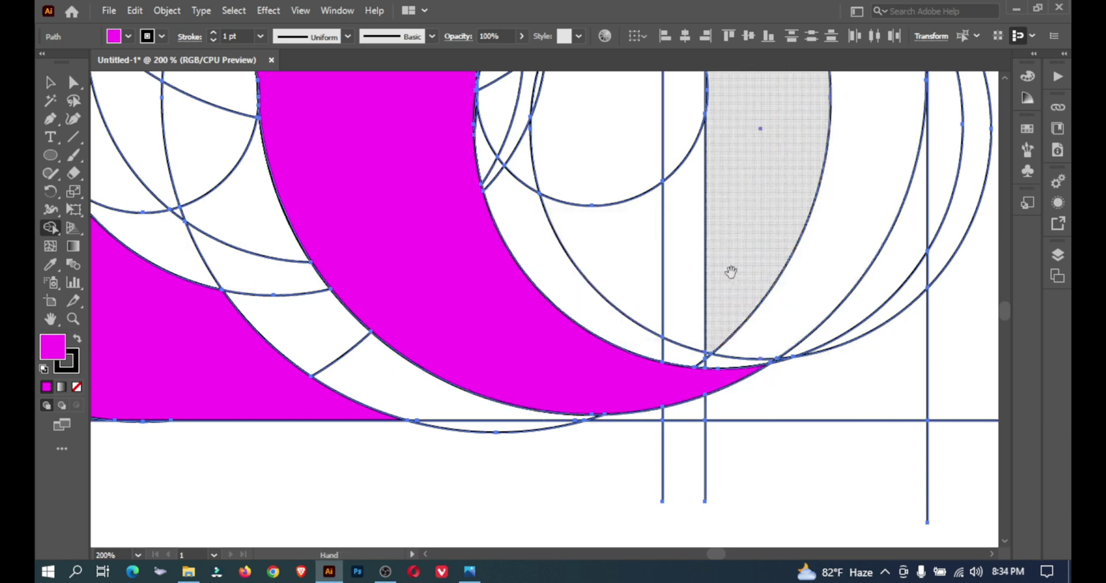
left_click_drag(731, 274, 770, 459)
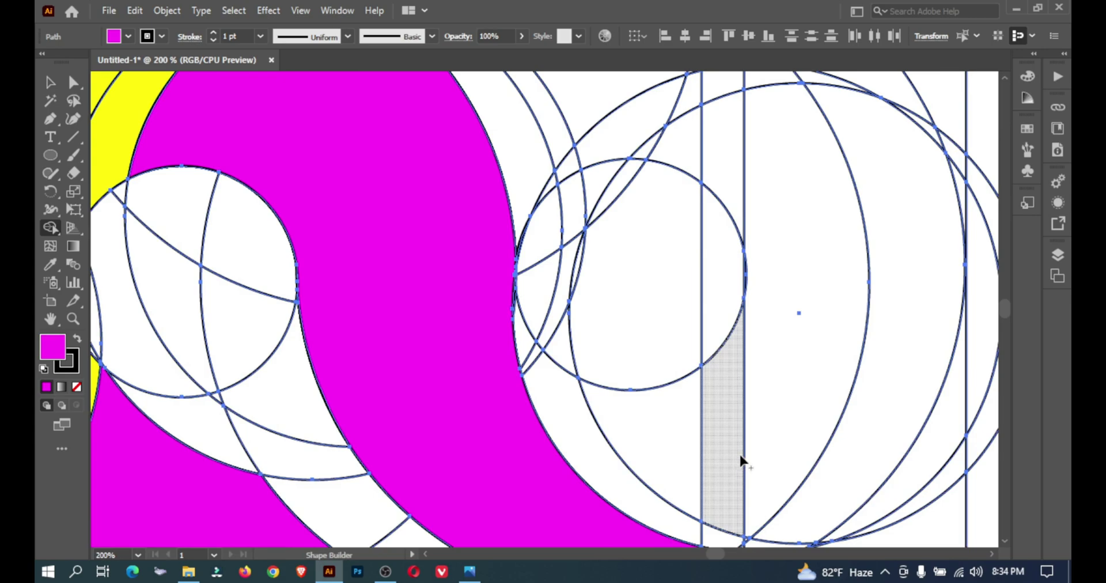
key("ctrl+alt+space")
left_click(618, 321)
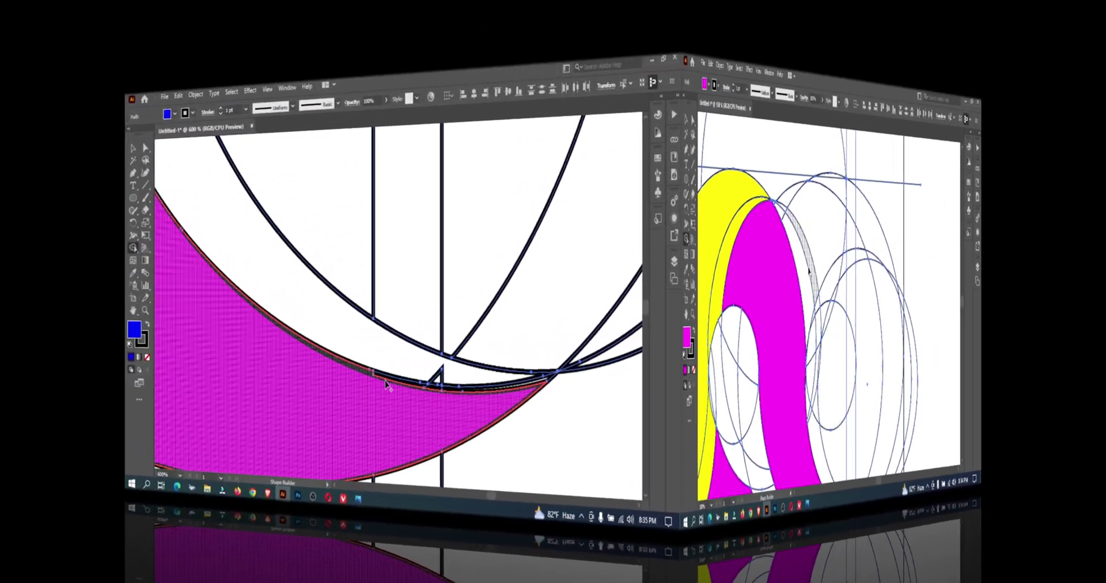
left_click(610, 420)
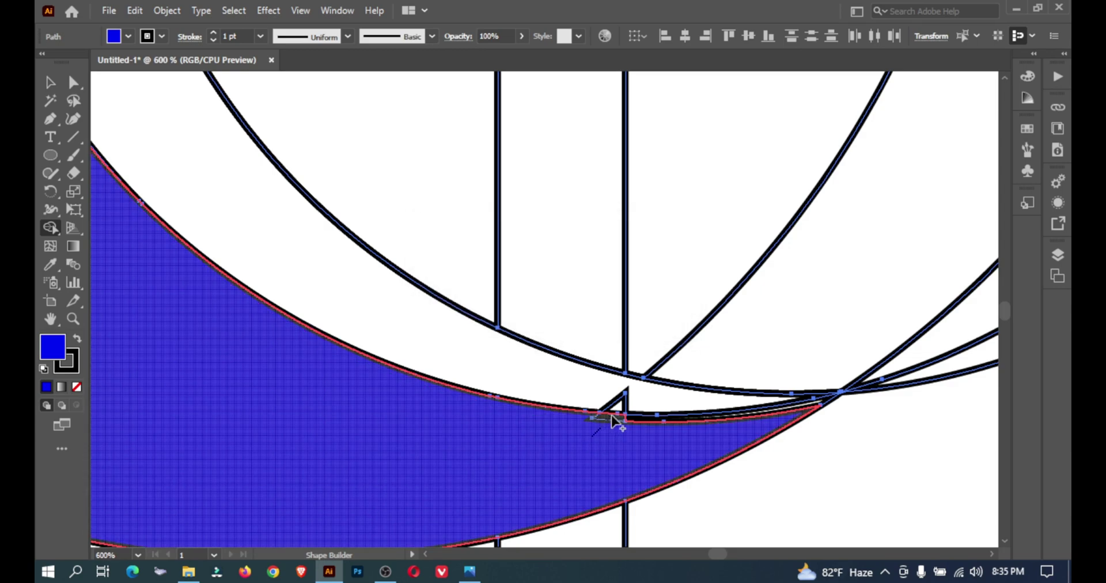
left_click(636, 421)
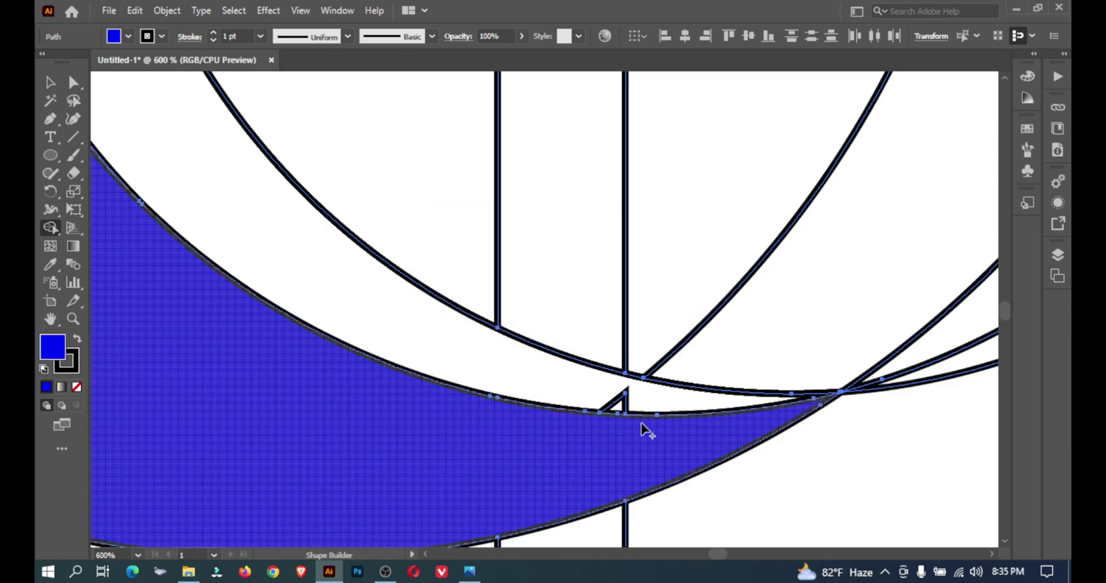
Merge the narrow slivers on the blue arc's right edge, where it meets the fourth small circle, into the shape
left_click(496, 369, "ctrl+alt")
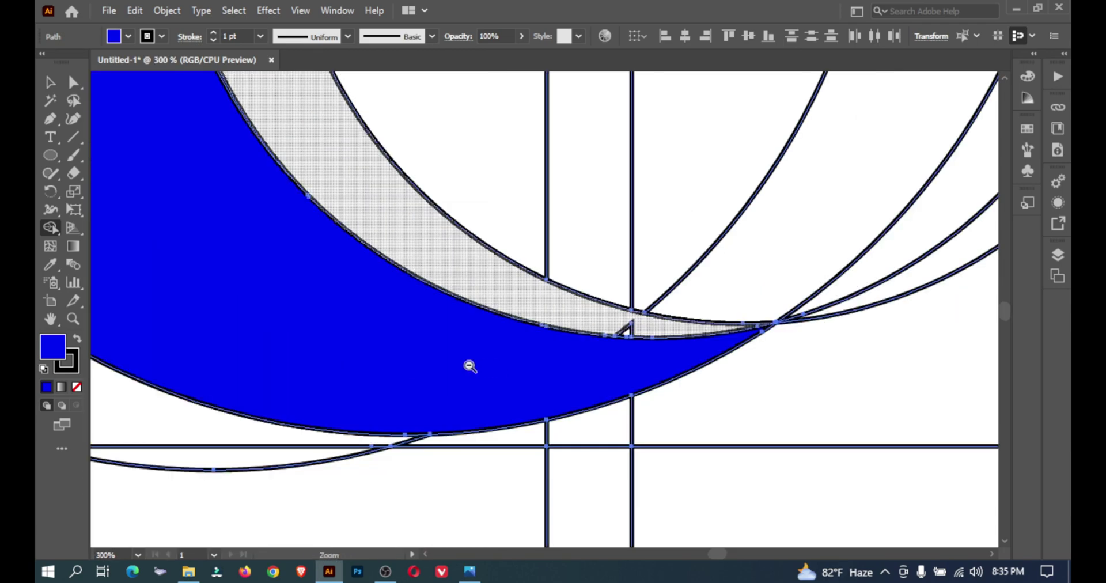
left_click(469, 365, "ctrl+alt")
left_click_drag(469, 366, 566, 541)
left_click_drag(595, 482, 690, 554)
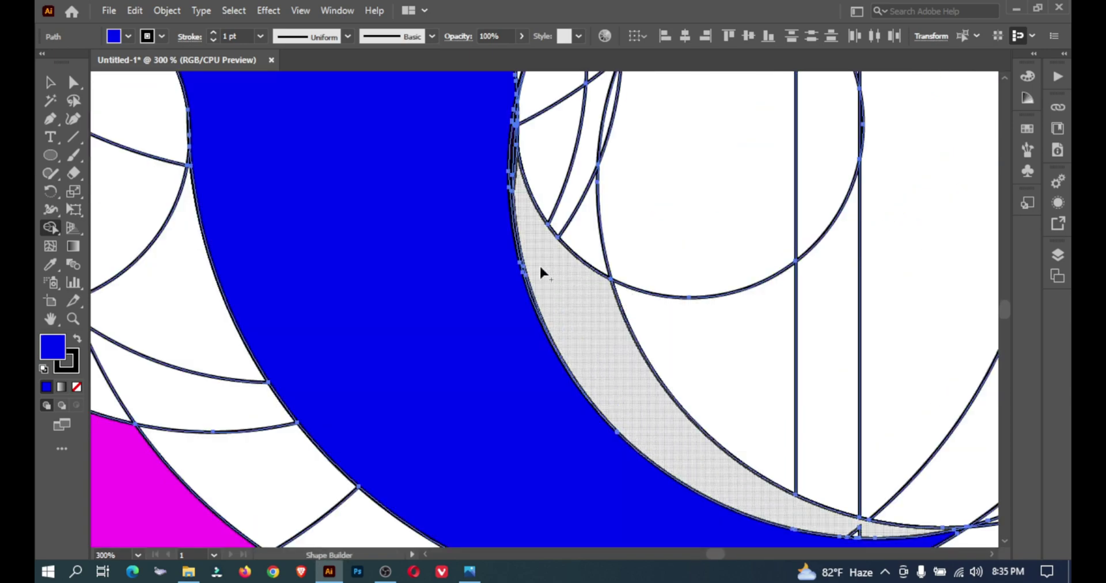
left_click(541, 268, "ctrl")
left_click(540, 265, "ctrl")
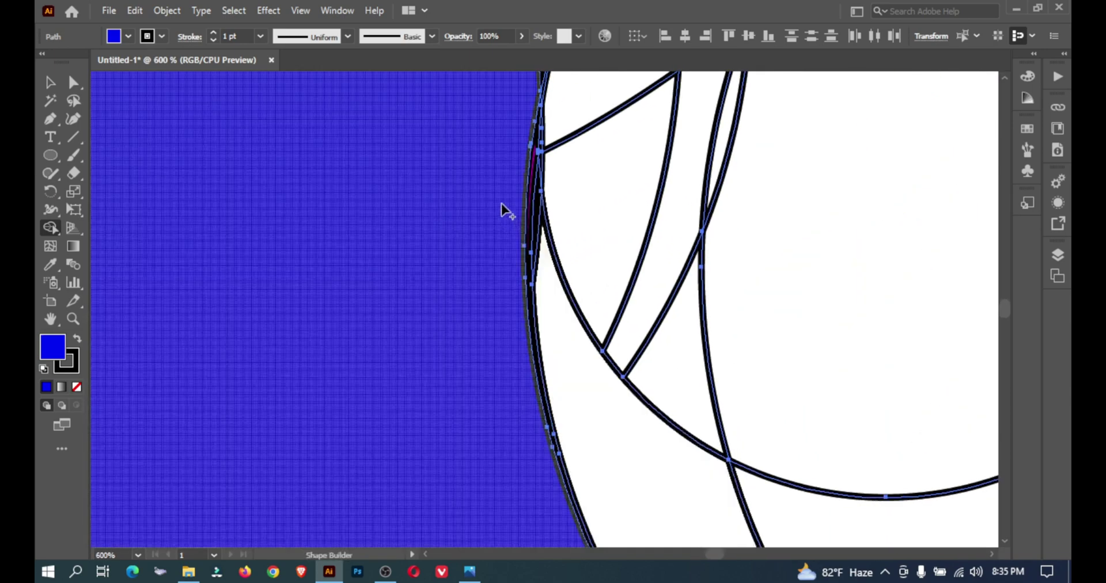
mouse_move(520, 225)
left_mouse_down()
mouse_move(544, 251)
mouse_move(547, 219)
left_mouse_up()
Merge the crescent beside the blue arc's outer edge with the sliver next to the fourth small circle, leaving it without fill
left_click_drag(571, 174, 536, 395)
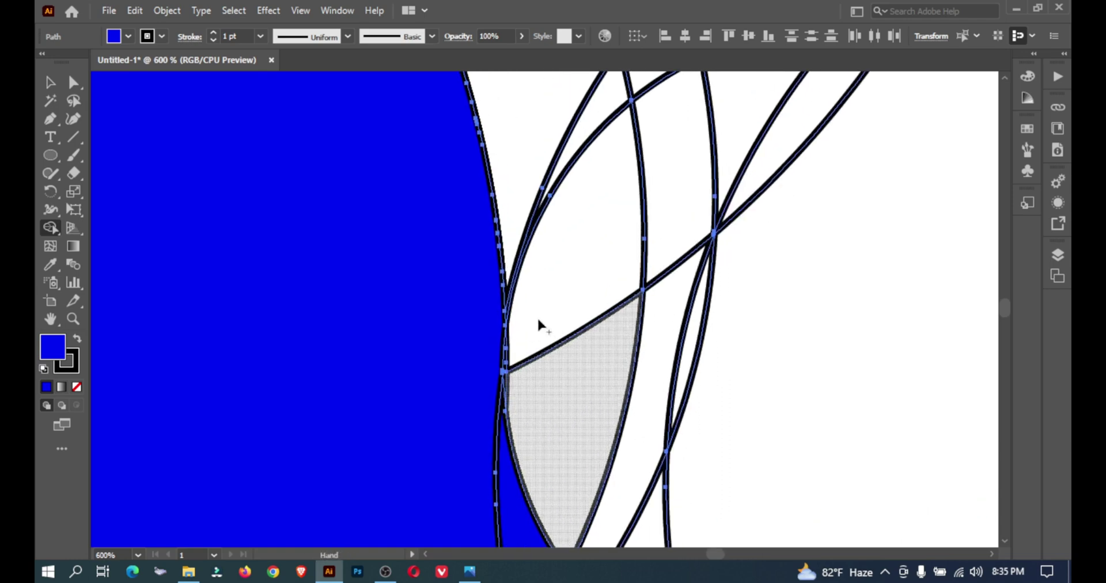
scroll(549, 294, "down", 5)
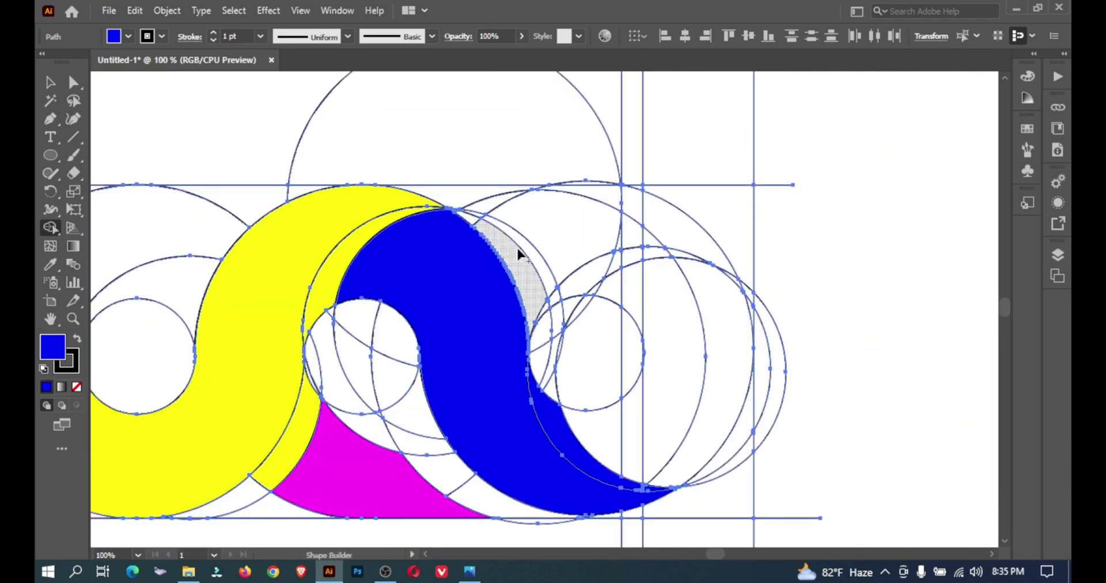
left_click(513, 264)
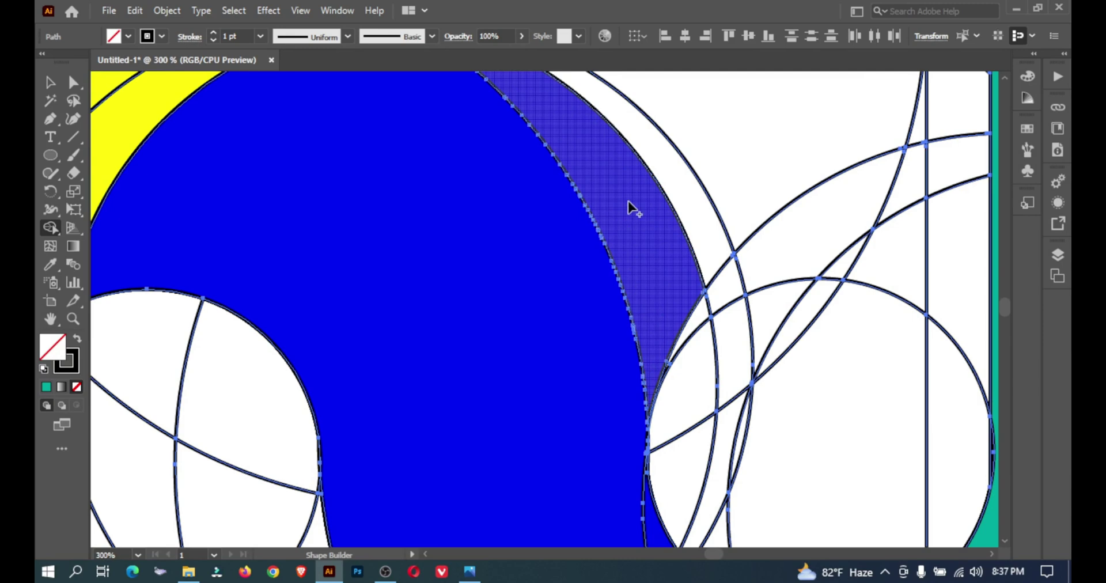
left_click_drag(635, 214, 661, 270)
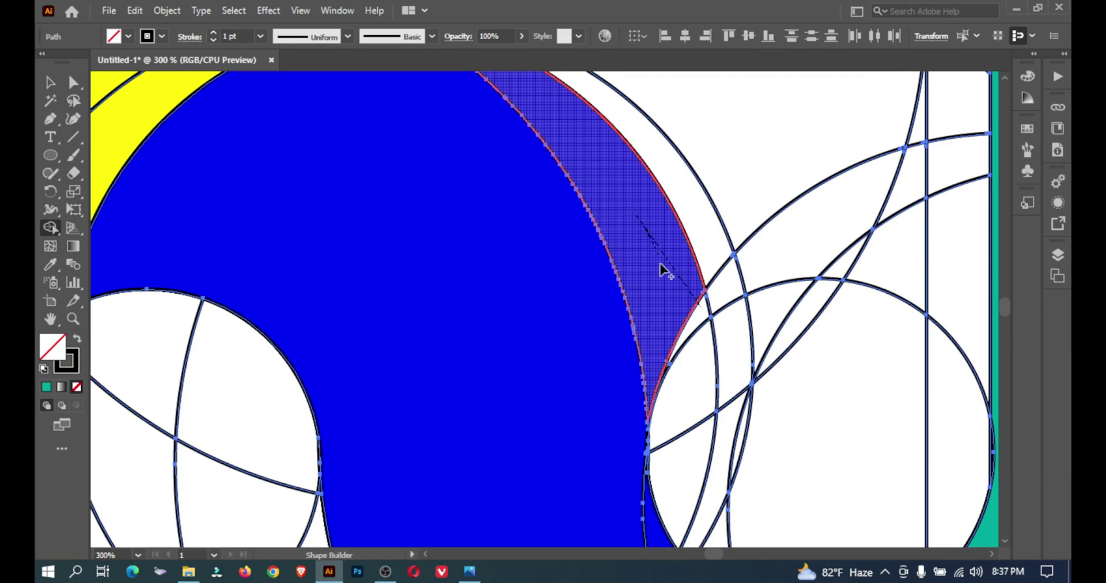
left_click_drag(688, 322, 690, 276)
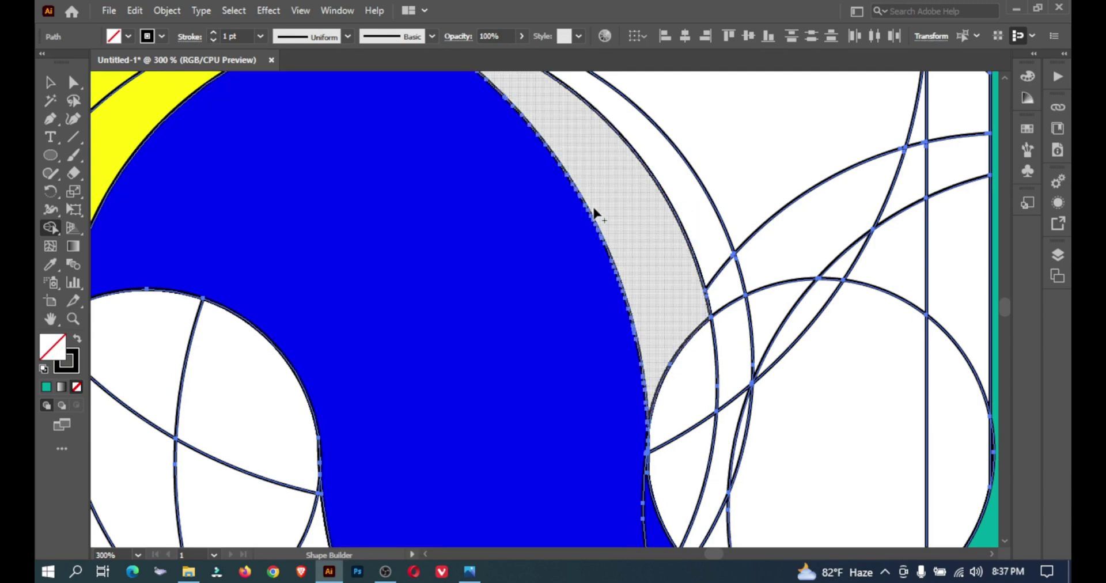
Merge the regions between the crescent, the upper arc, the large circle's edge and the fourth small circle into one leaf-shaped piece
scroll(723, 271, "up", 3)
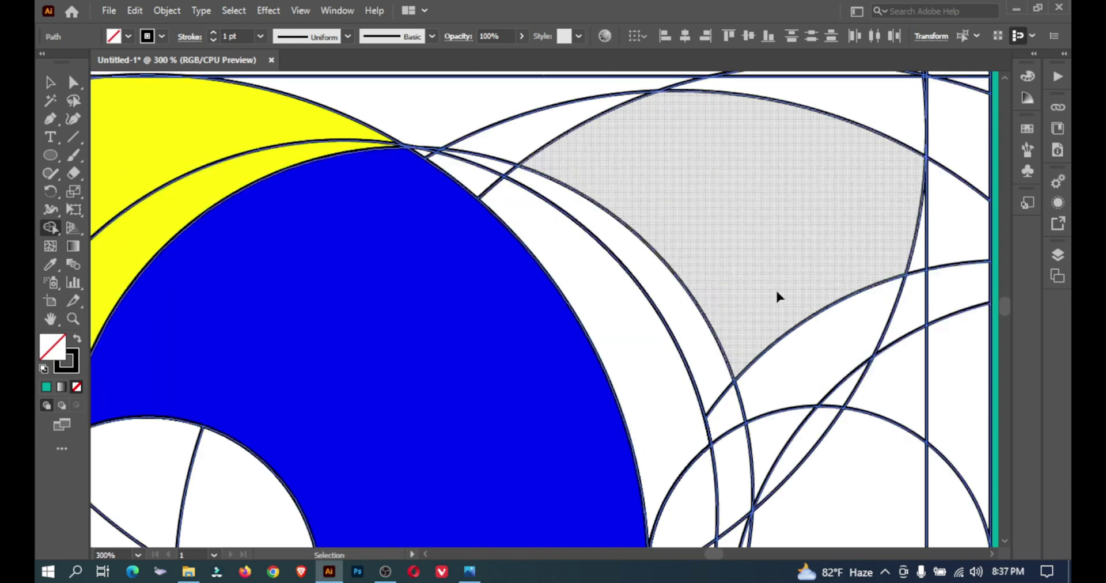
key("ctrl+minus")
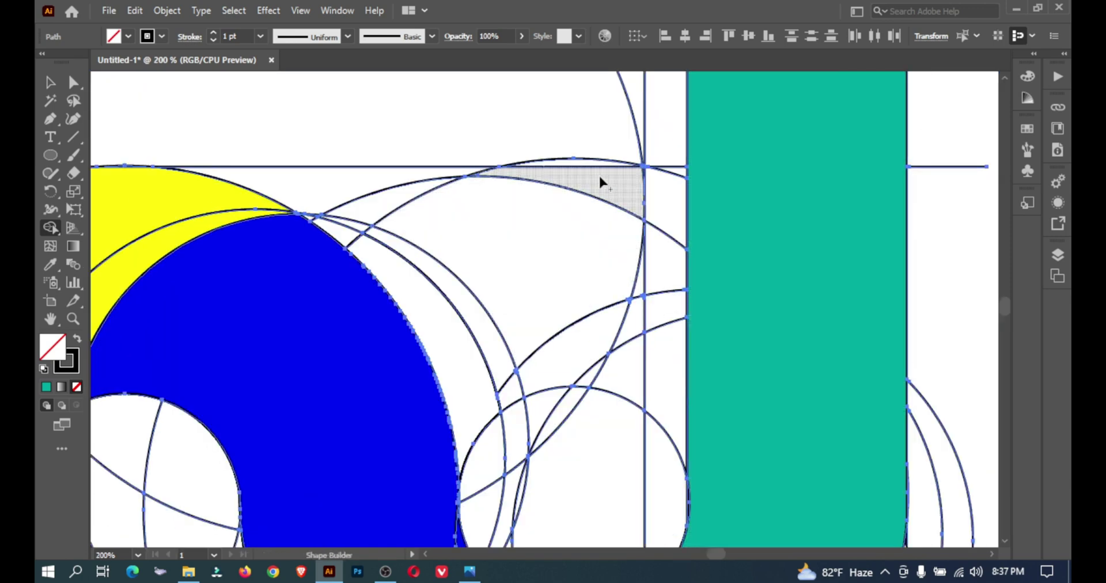
left_click_drag(600, 176, 558, 203)
left_click_drag(461, 283, 525, 234)
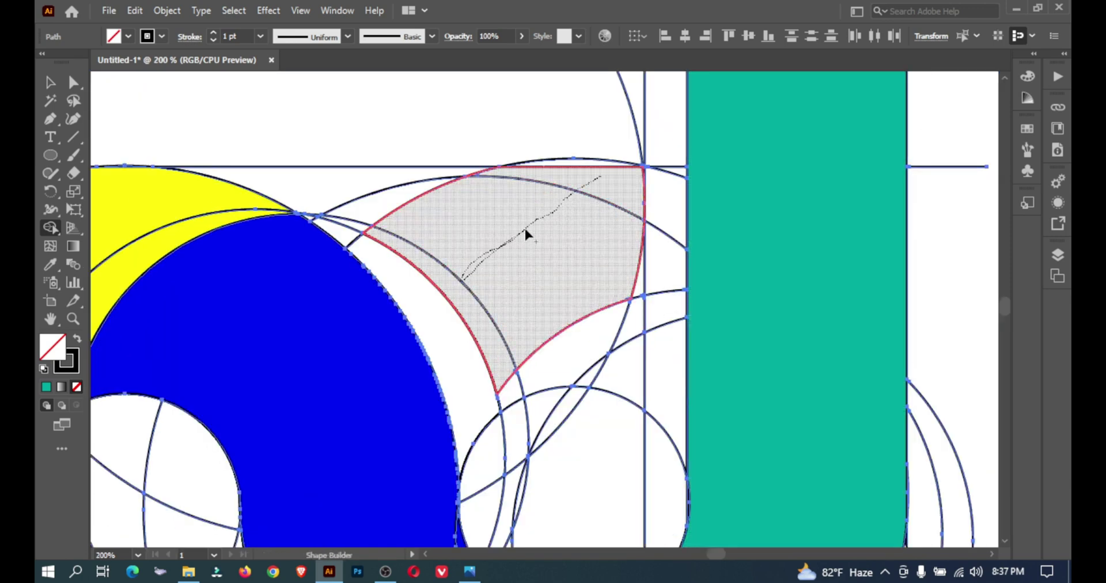
mouse_move(567, 180)
left_mouse_down()
mouse_move(570, 162)
mouse_move(607, 339)
mouse_move(592, 380)
left_mouse_up()
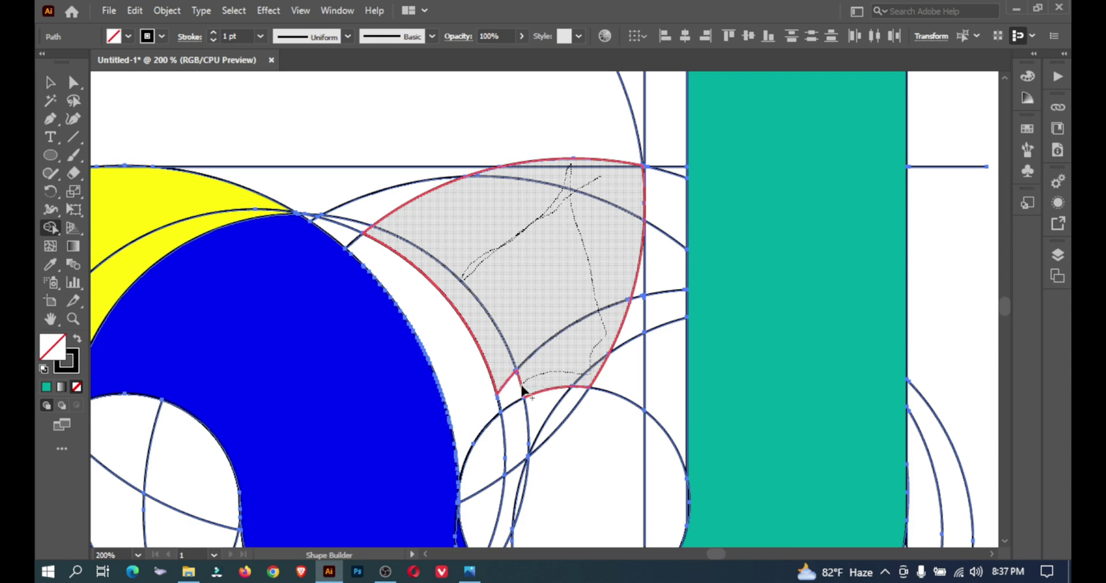
left_click_drag(522, 391, 522, 390)
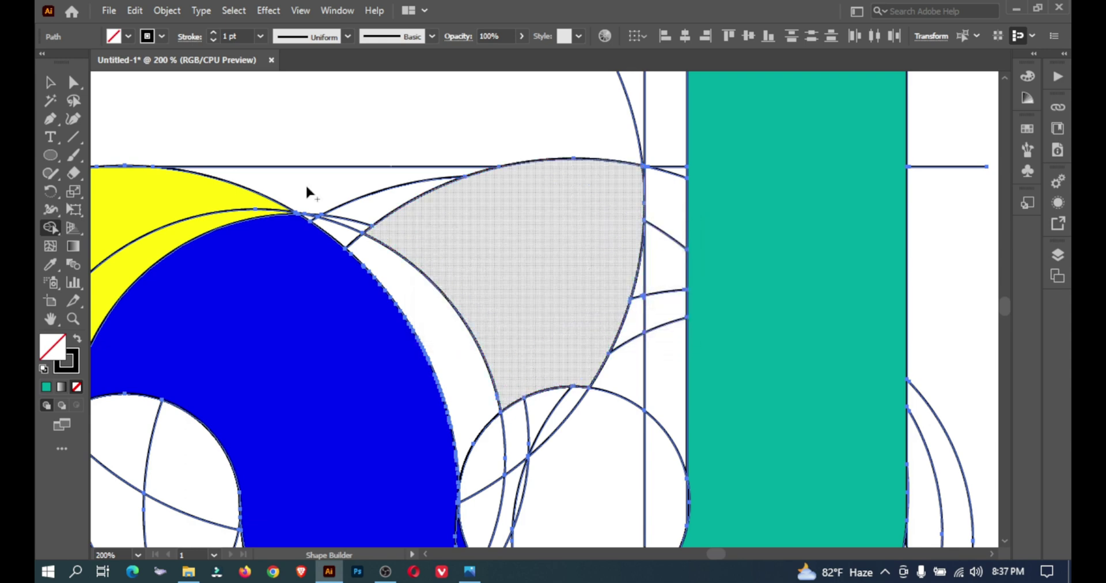
Choose a brown fill and apply it to the leaf-shaped piece and the adjoining crescent beside the blue arc
left_click(128, 36)
left_click(138, 87)
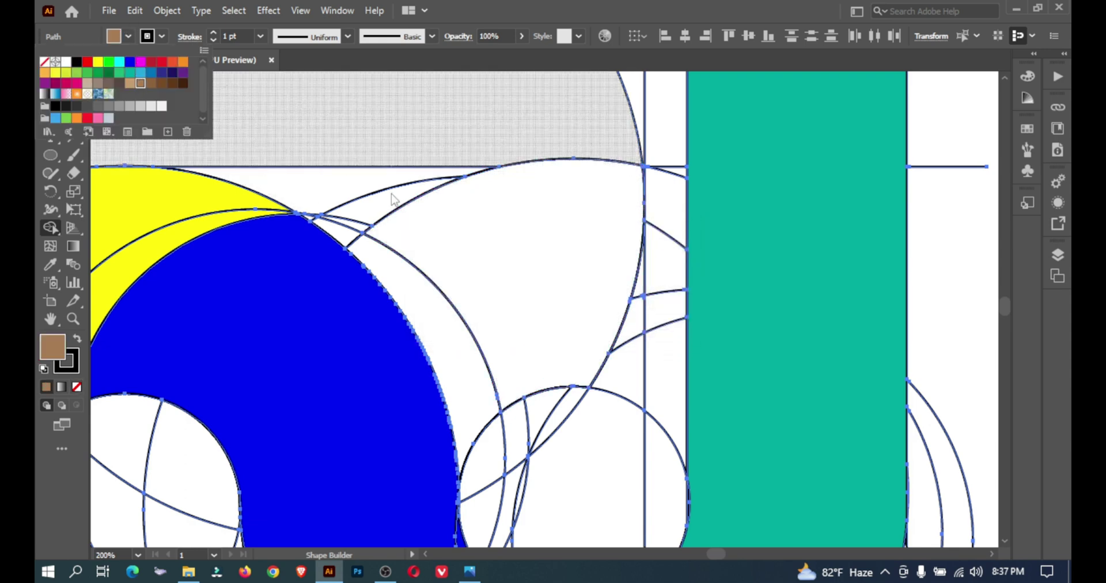
left_click(551, 233)
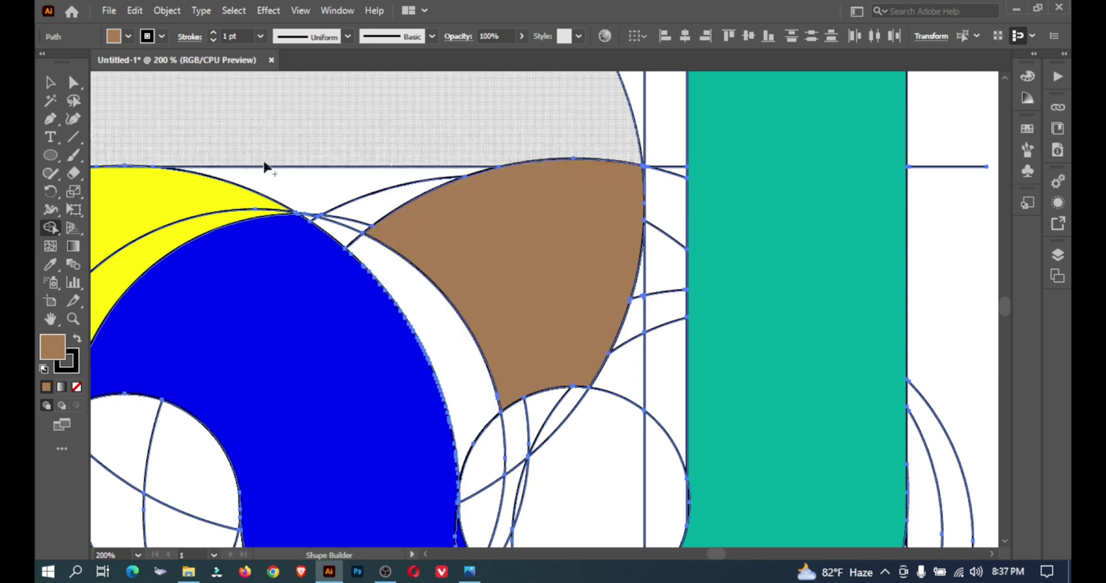
left_click(388, 279)
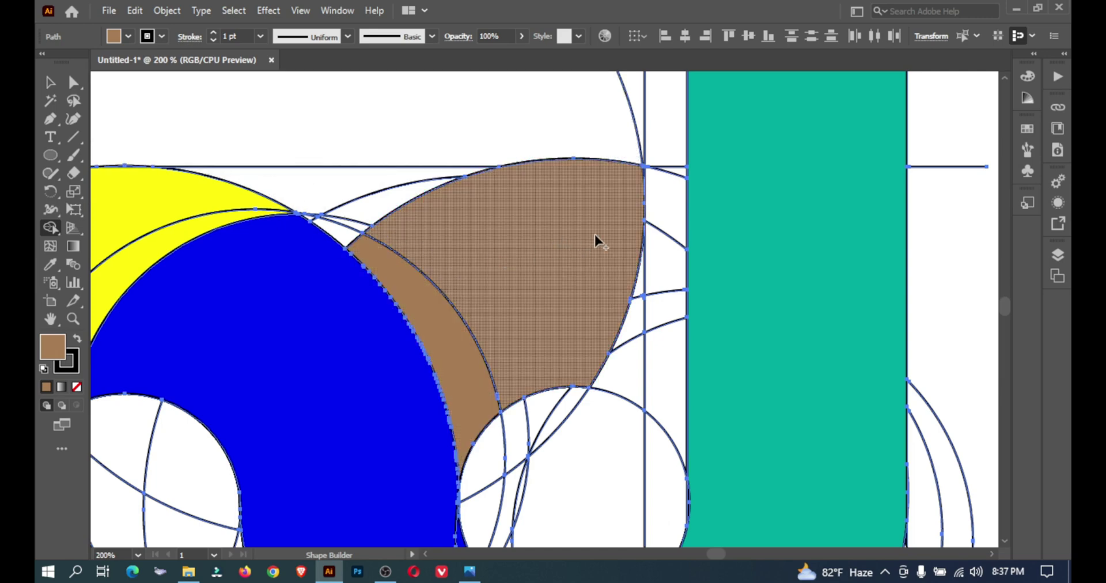
Merge the thin sliver at the fourth small circle's edge into the teal J-shaped stem, using the brown fill
key("ctrl+minus")
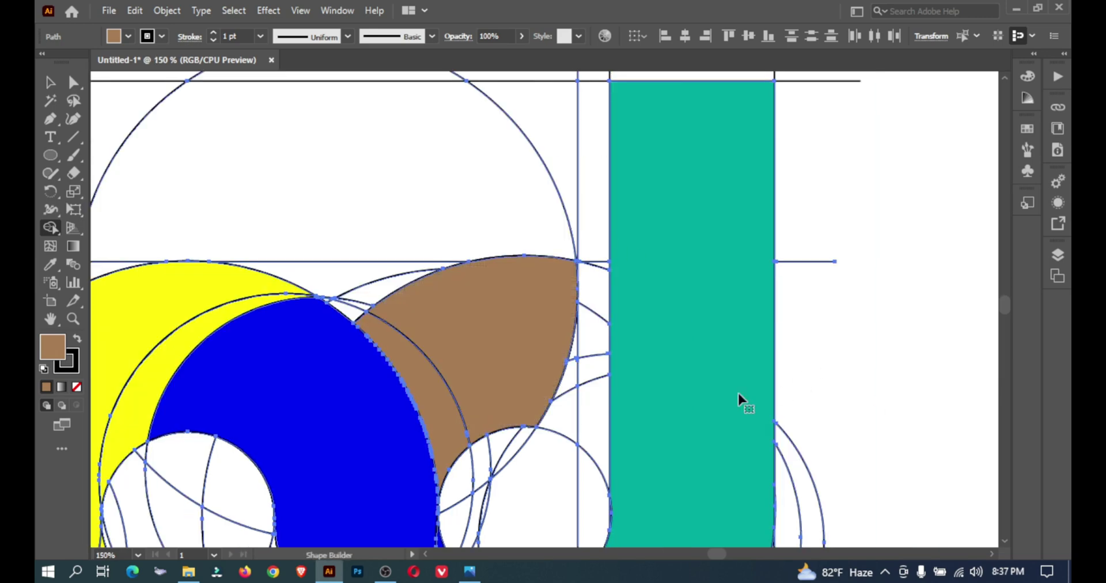
left_click(684, 400, "ctrl")
left_click(684, 400, "ctrl")
left_click(684, 400, "ctrl")
left_click_drag(302, 282, 929, 257)
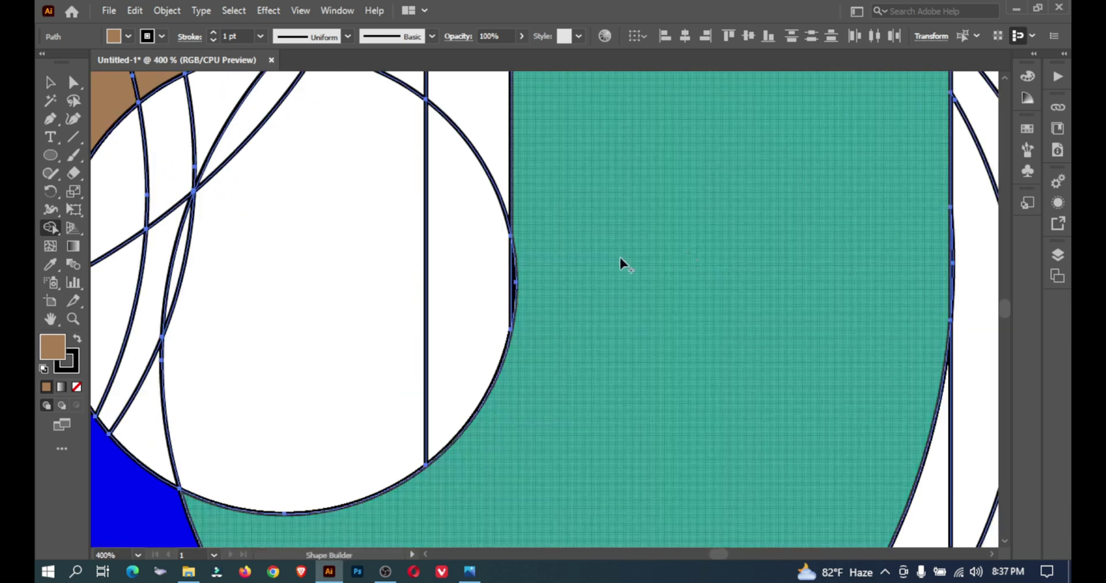
mouse_move(620, 259)
left_mouse_down()
mouse_move(531, 269)
mouse_move(513, 289)
left_mouse_up()
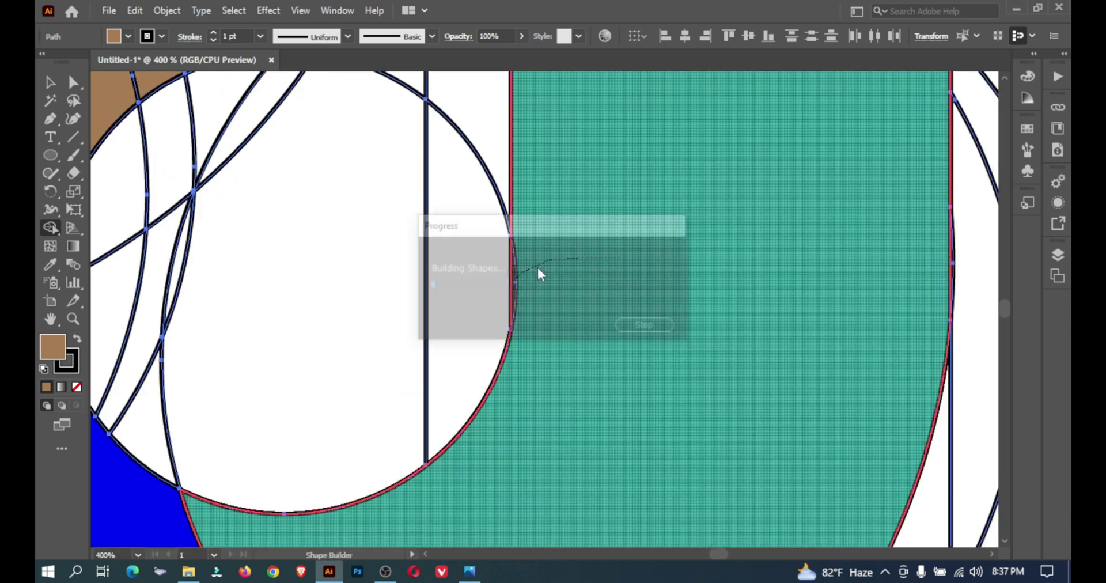
left_click(560, 261, "ctrl+alt")
left_click(558, 259, "ctrl+alt")
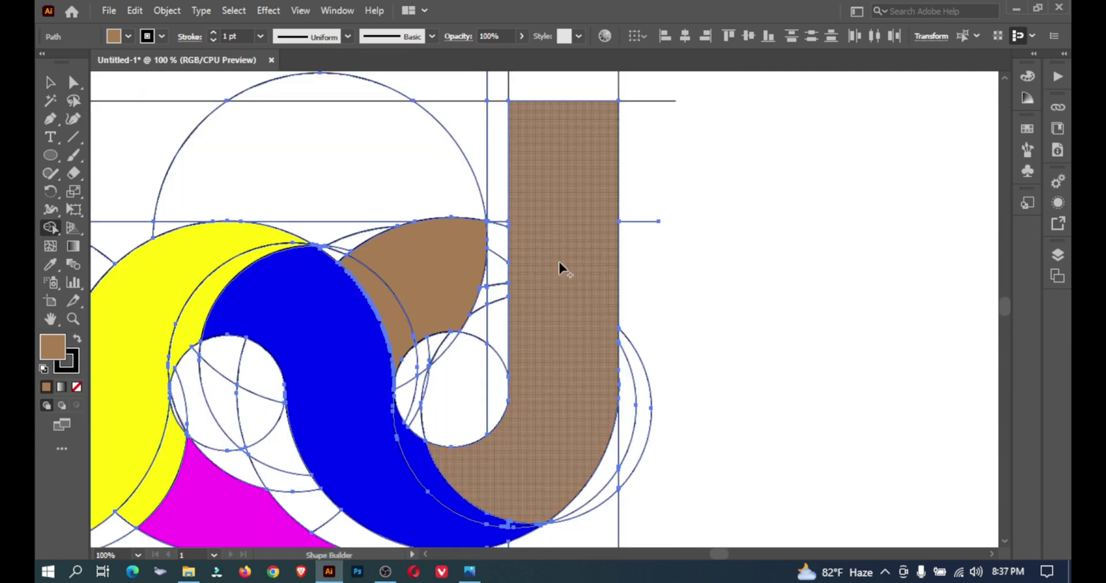
Recolour the large yellow left stem and the yellow S-shape brown, leaving their narrow overlap slivers yellow
left_click_drag(524, 257, 818, 162)
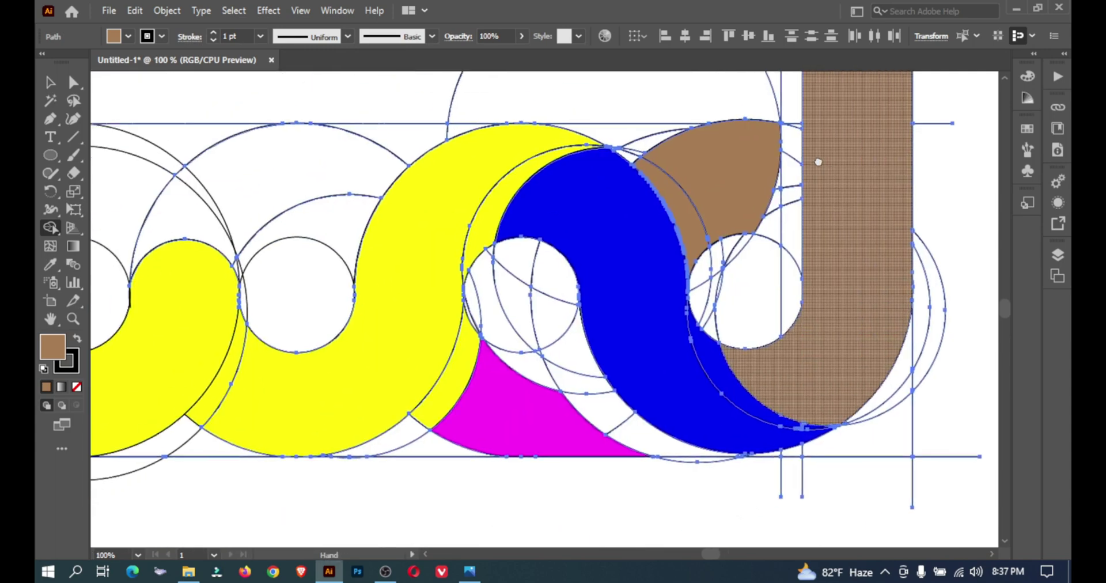
left_click(760, 189, "ctrl+alt")
left_click_drag(629, 274, 752, 197)
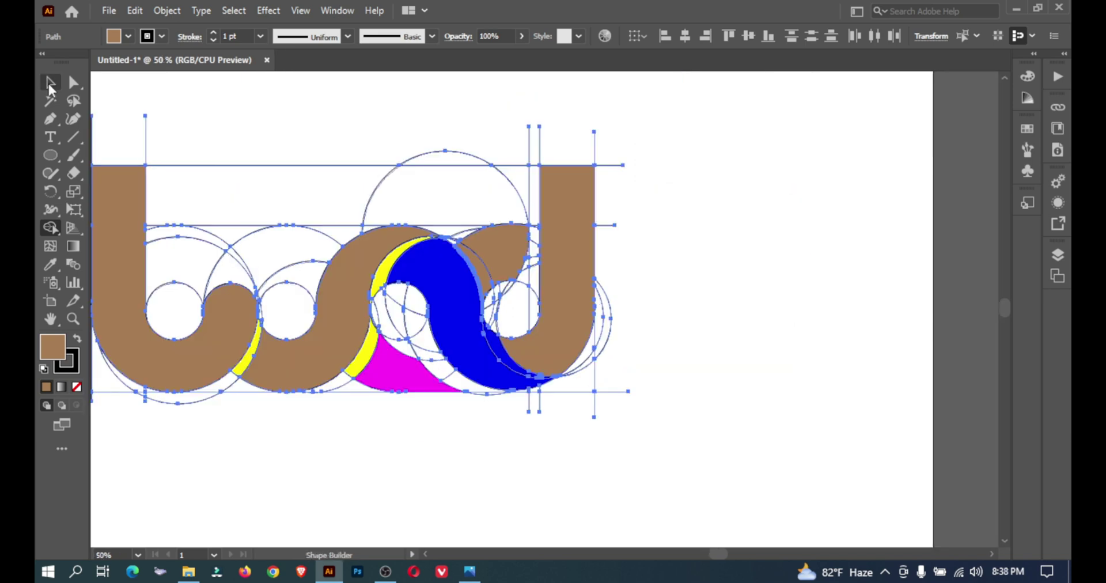
Select all remaining unfilled construction circles and guide lines with the Magic Wand and delete them
key("ctrl+shift+a")
key("v")
left_click(50, 100)
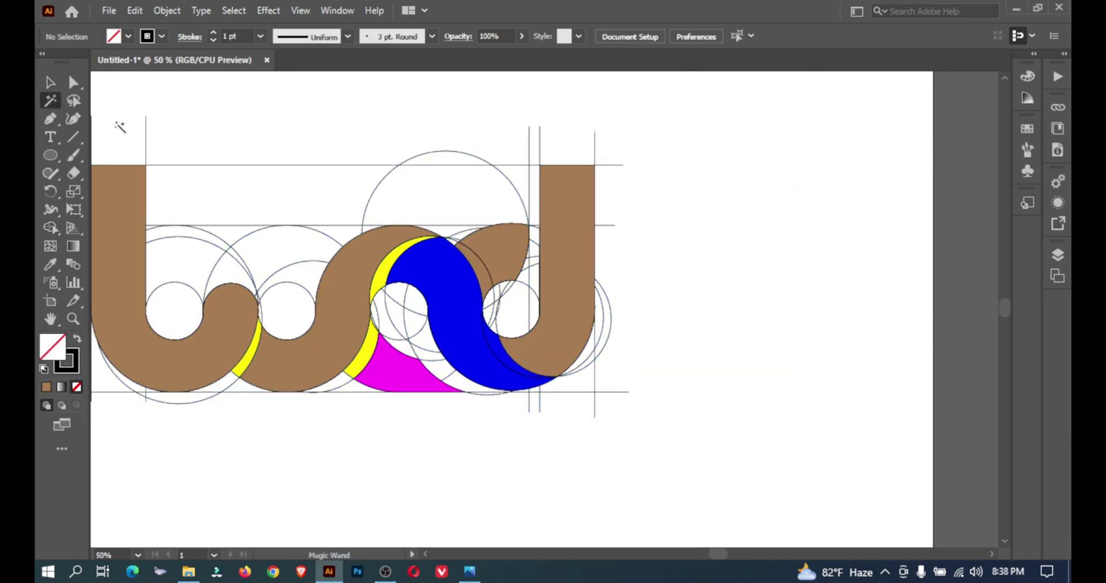
left_click(146, 130)
key("Delete")
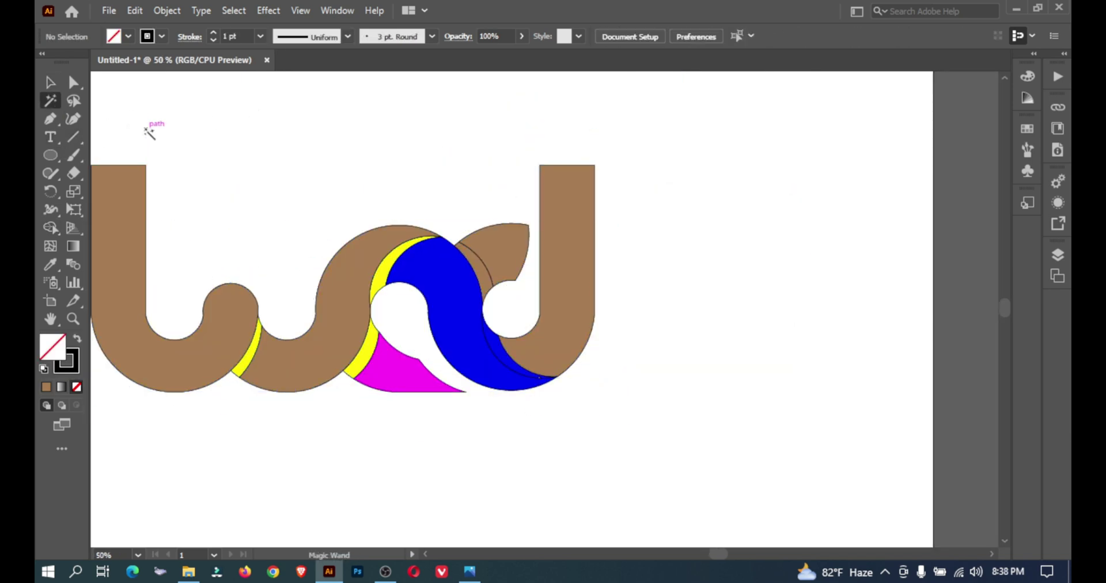
Select all the logo shapes and set their stroke to None
left_click_drag(262, 217, 500, 225)
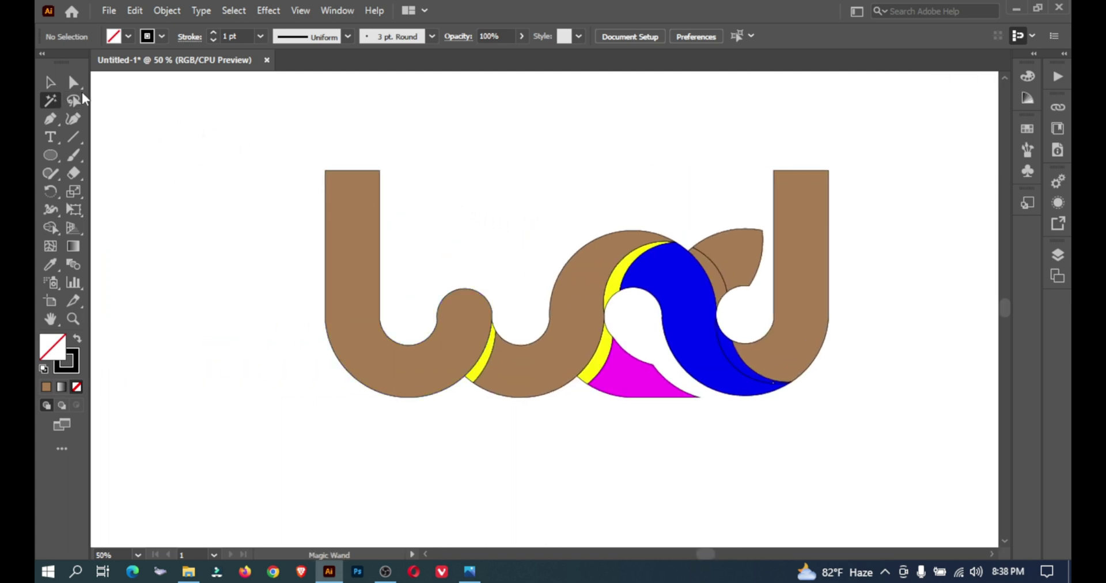
left_click(50, 82)
left_click_drag(230, 111, 964, 523)
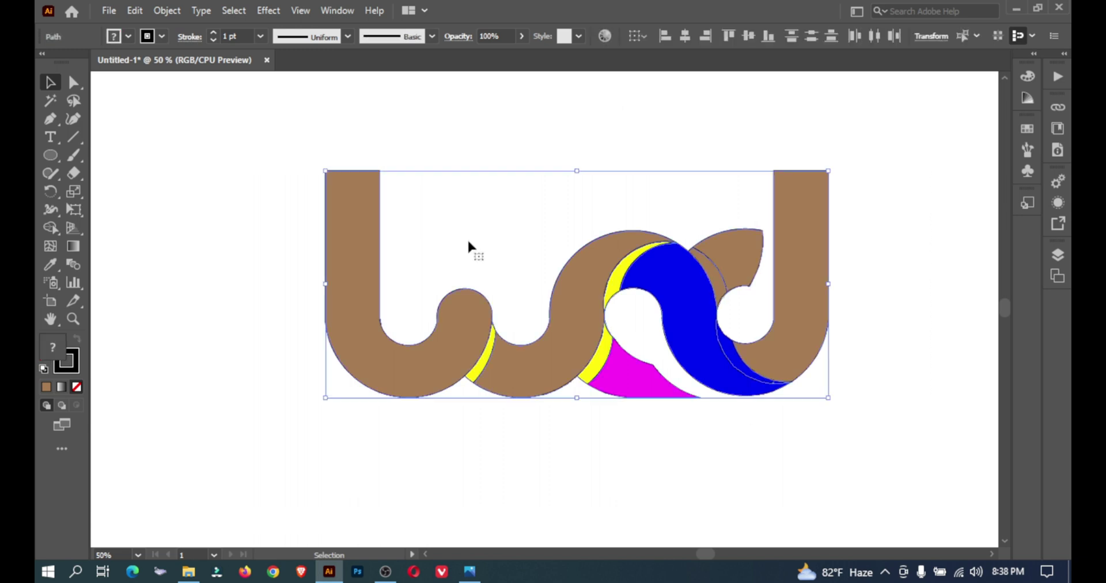
left_click(162, 36)
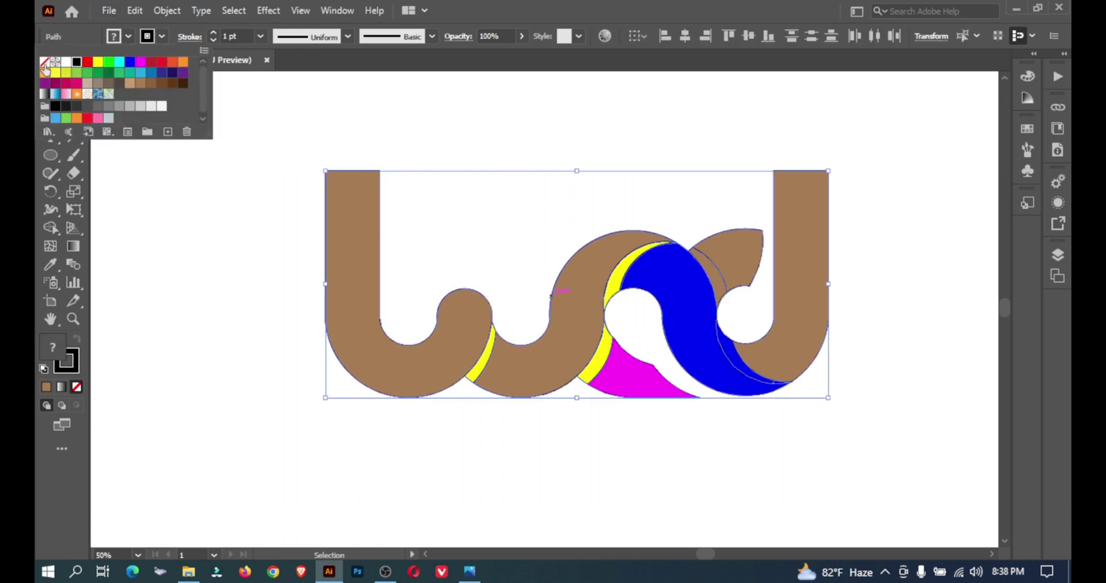
left_click(44, 62)
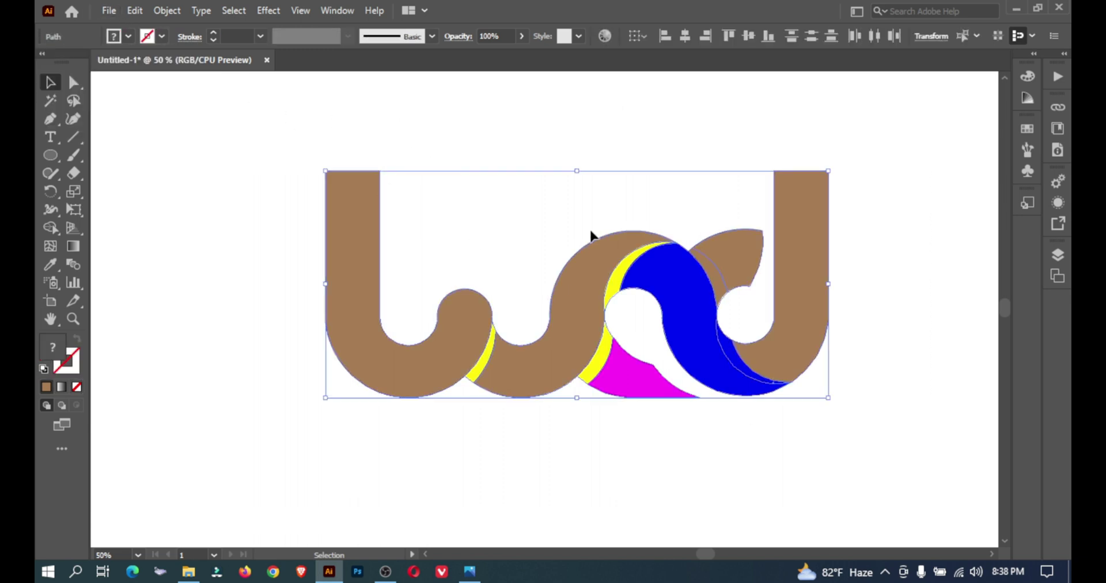
left_click(790, 467)
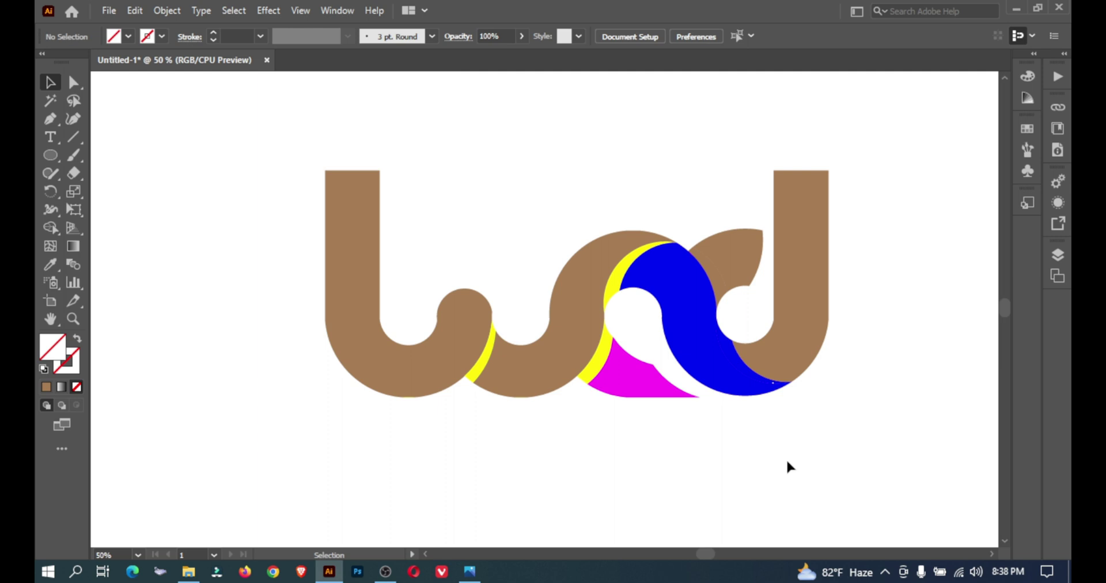
Round the inner top corner of the right-hand brown stem to a radius of about 93 px
left_click(814, 259)
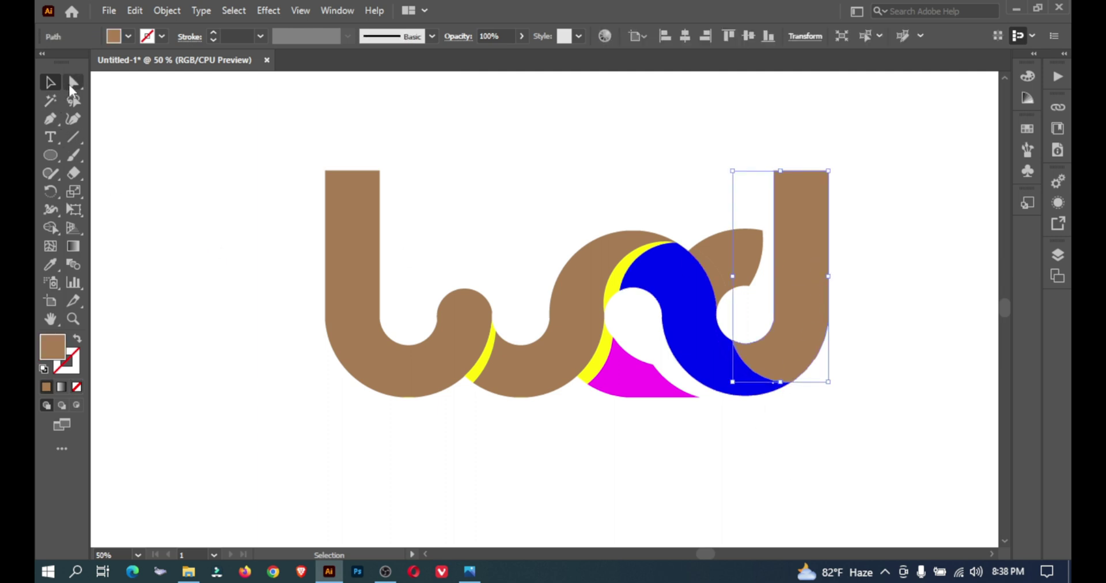
left_click_drag(72, 89, 128, 86)
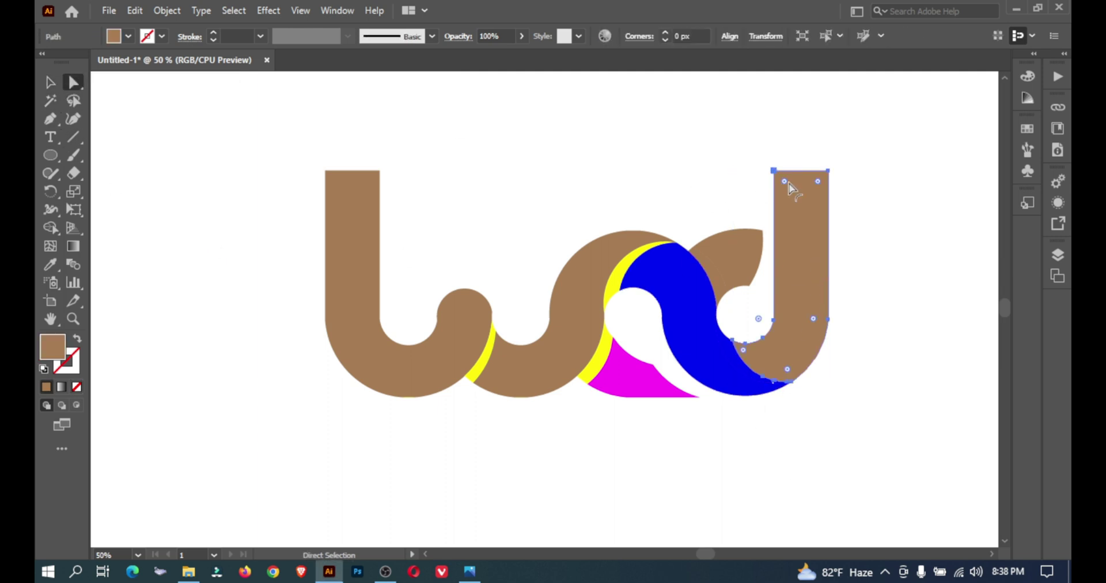
mouse_move(786, 183)
left_mouse_down()
mouse_move(807, 213)
mouse_move(785, 182)
left_mouse_up()
key("ctrl+z")
left_click_drag(784, 184, 833, 273)
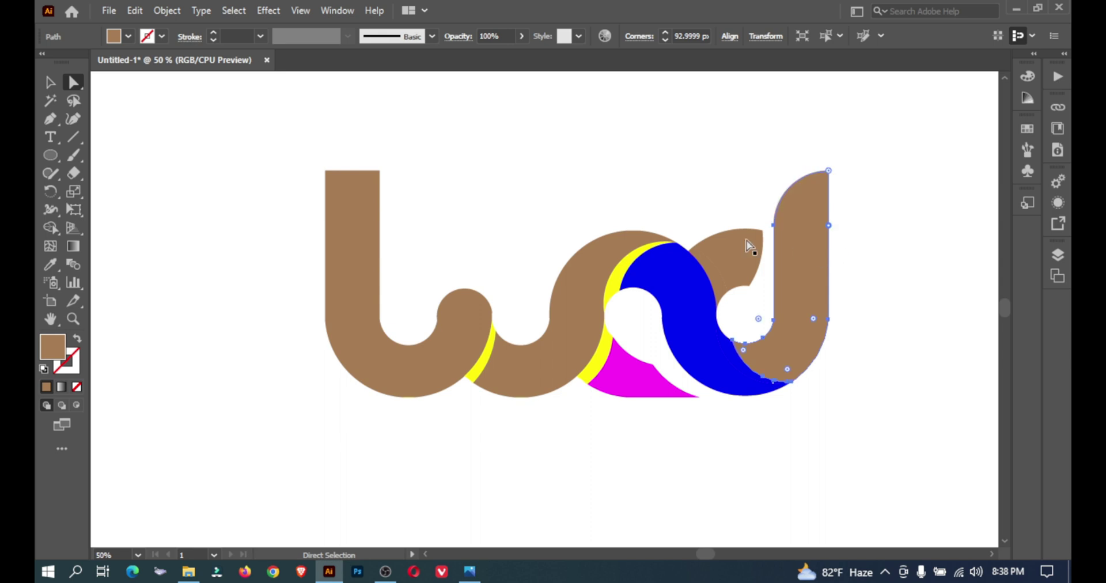
Round the inner top corner of the left-hand brown stem to a radius of about 90 px
left_click(364, 182)
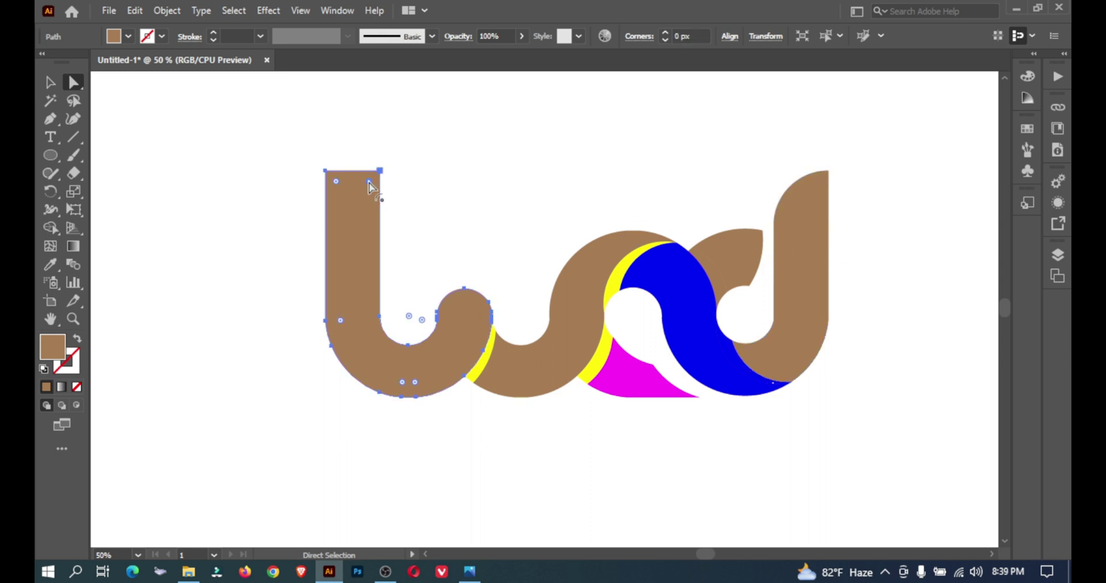
left_click_drag(369, 182, 325, 222)
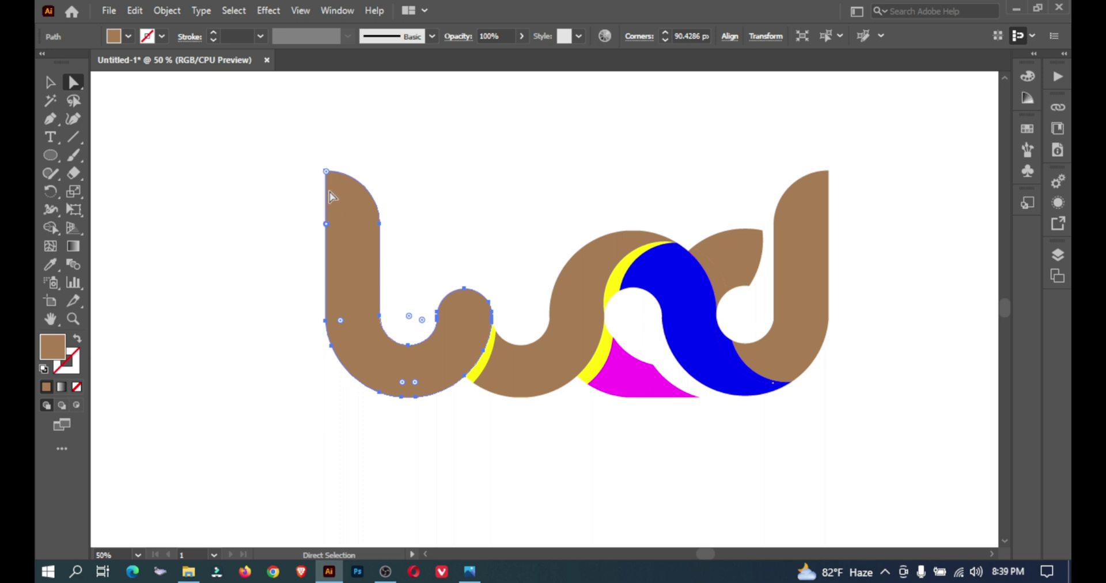
left_click(51, 82)
left_click(306, 109)
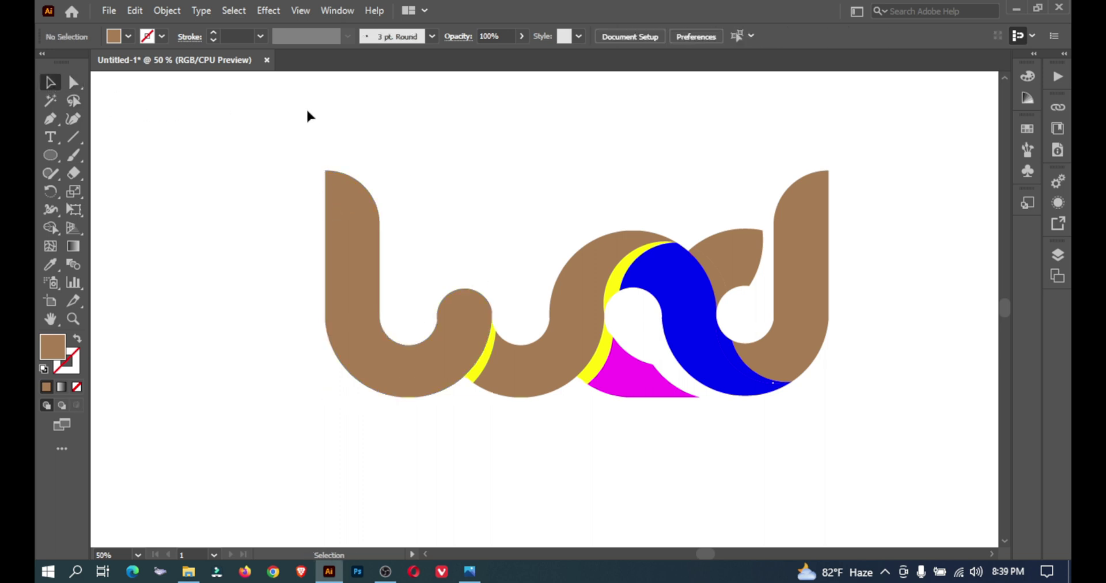
Recolour the left-hand brown stem shape by sampling the light grey colour square above the logo
left_click(575, 266, "alt")
left_click_drag(575, 266, 598, 263)
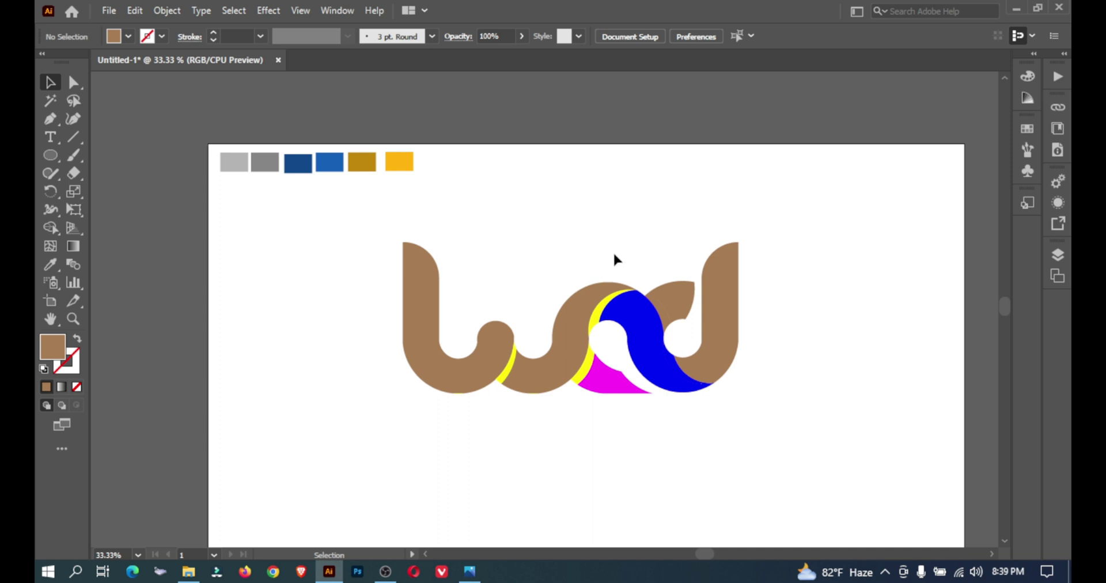
left_click(415, 316)
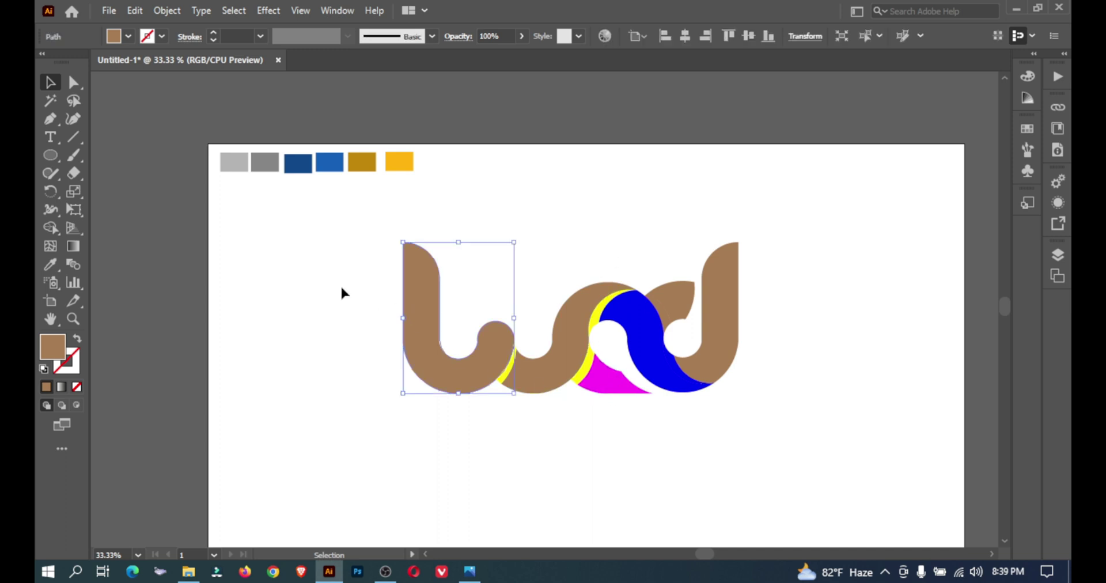
left_click(50, 264)
left_click(234, 162)
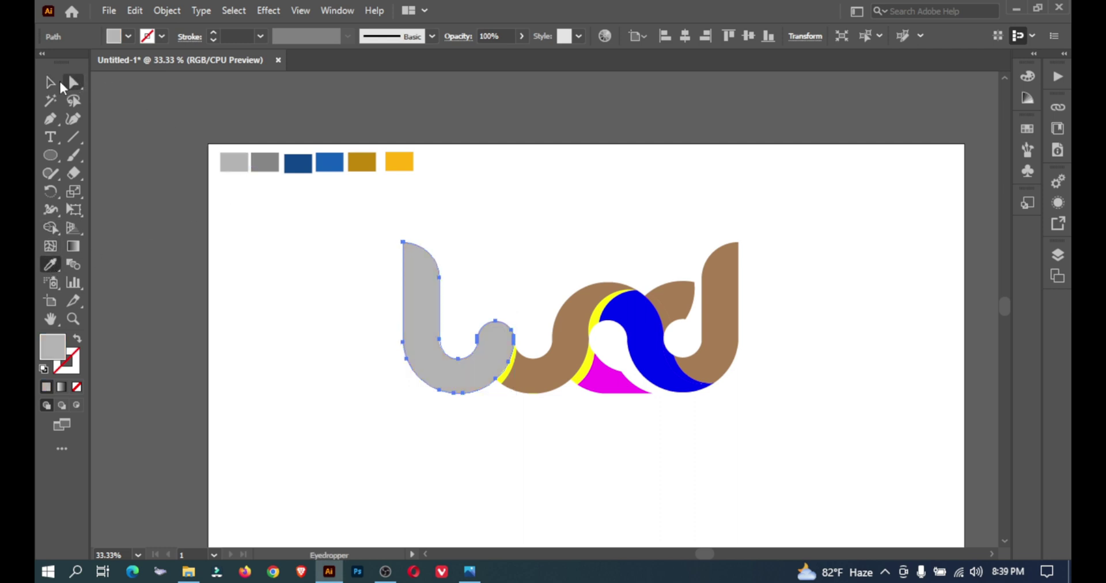
Recolour the middle brown S-shaped wave by sampling the light grey colour square above the logo
left_click(50, 82)
left_click(519, 416)
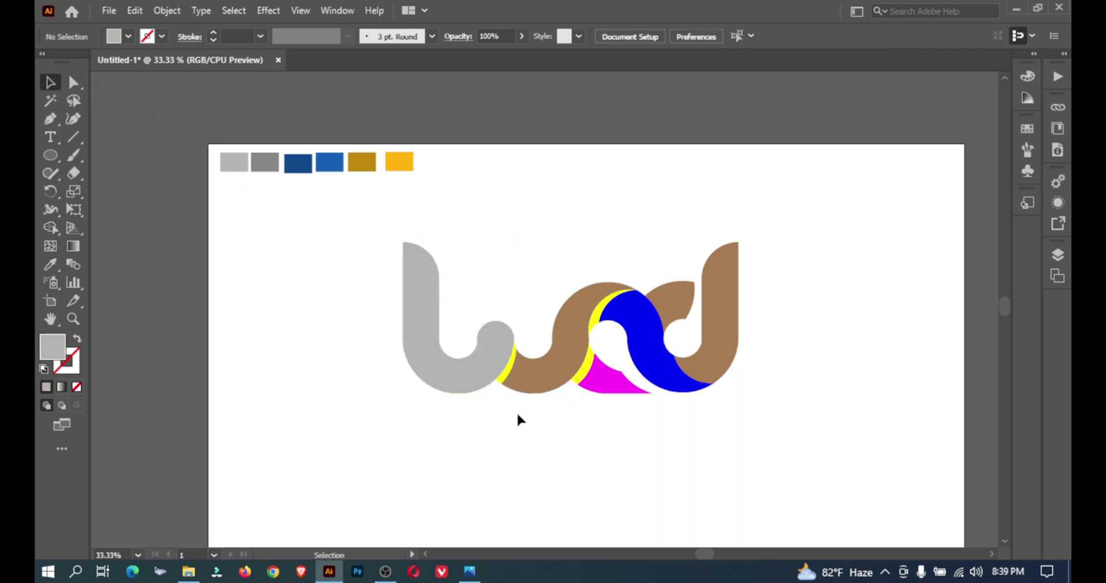
left_click(529, 379)
left_click(51, 265)
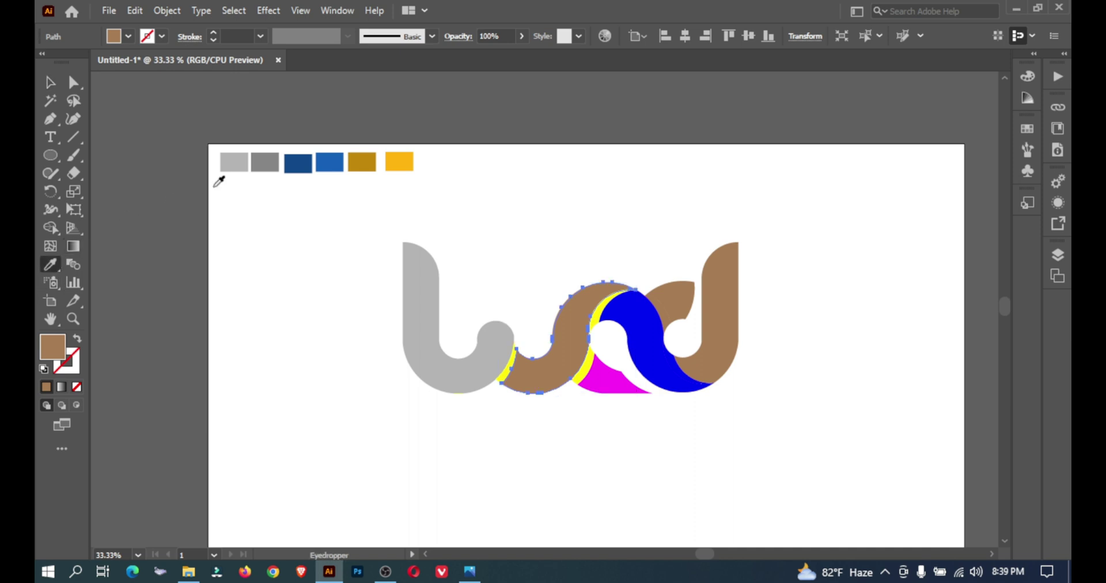
left_click(234, 162)
left_click(51, 82)
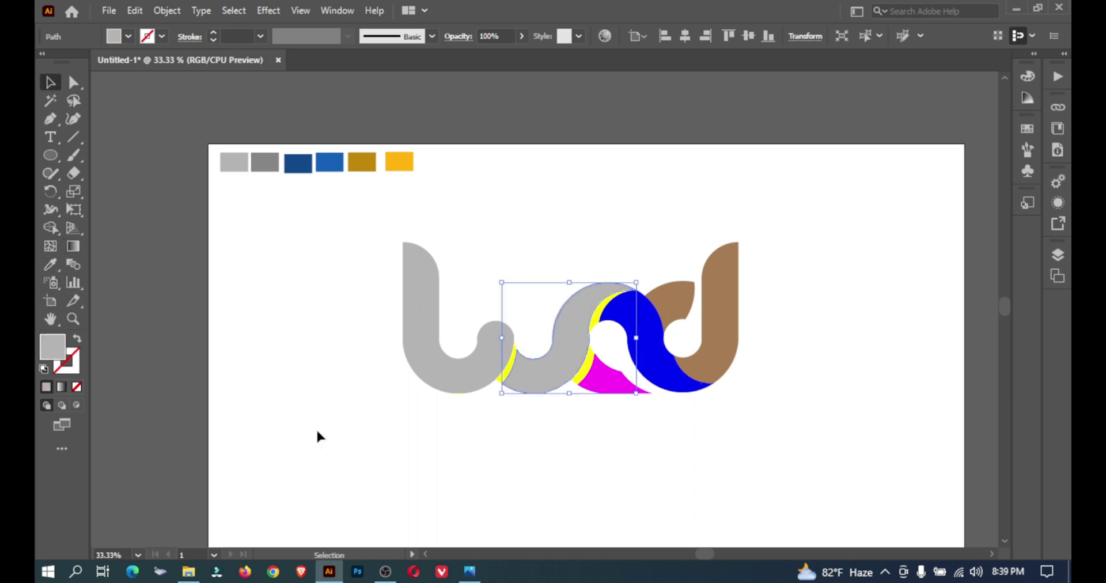
left_click(319, 437)
Recolour the yellow sliver between the two grey shapes by sampling the dark grey colour square
left_click(488, 374)
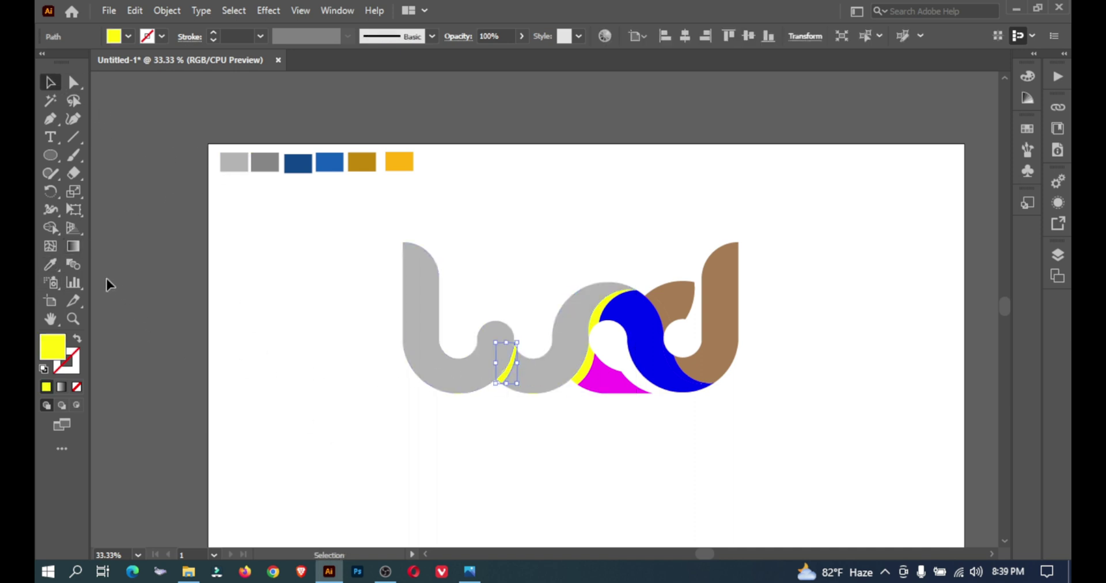
left_click(50, 265)
left_click(266, 162)
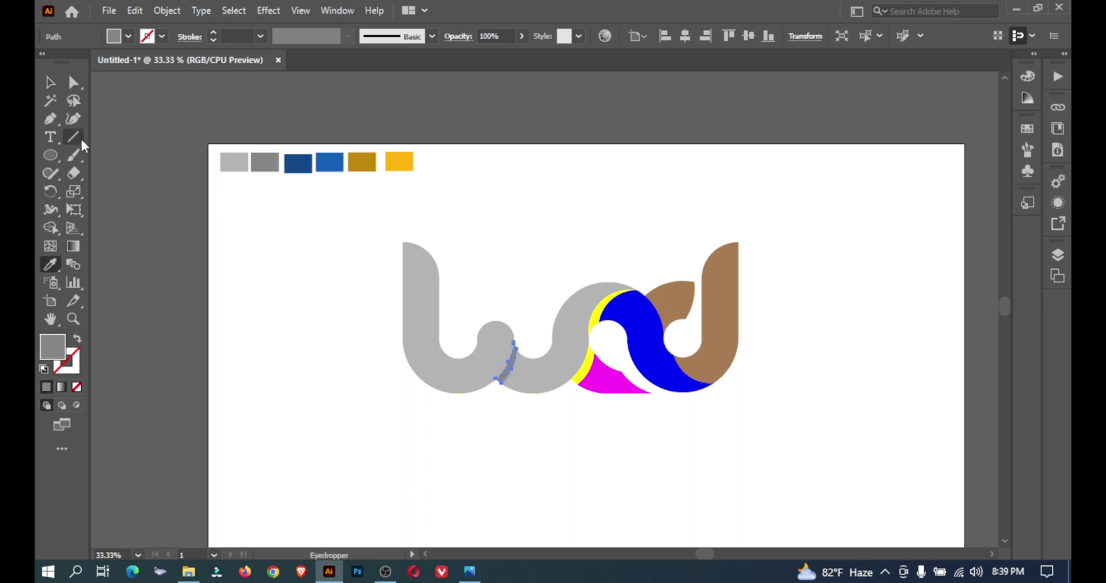
left_click(51, 82)
left_click(309, 361)
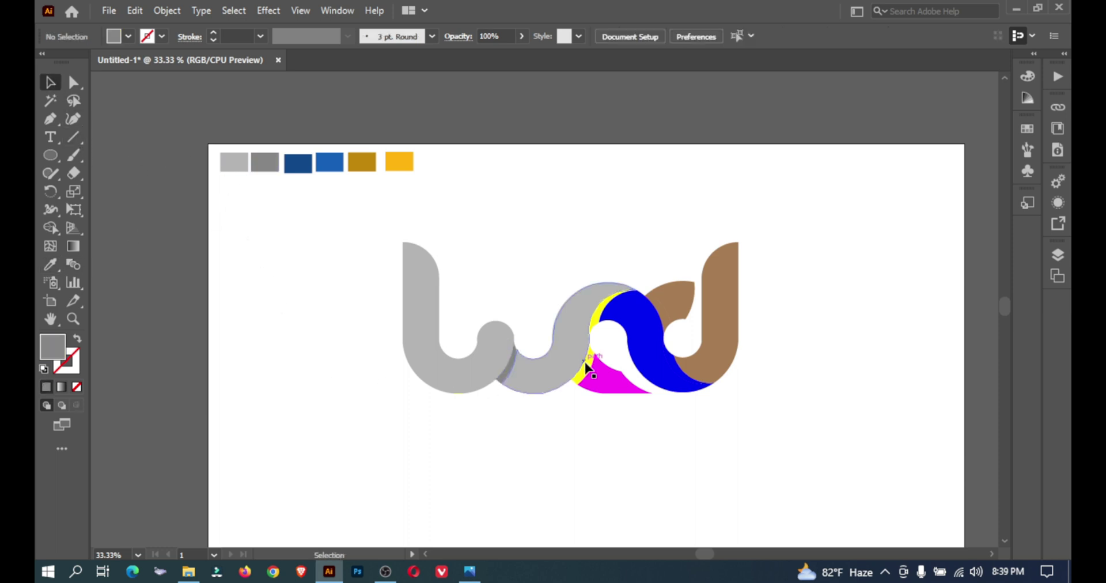
left_click(585, 367)
left_click(589, 457)
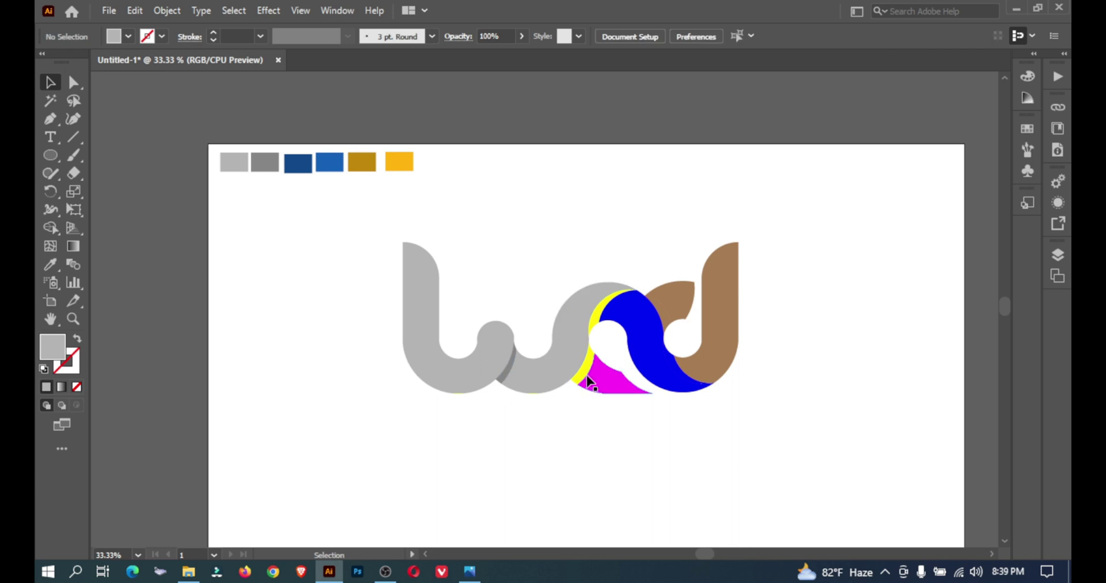
left_click(587, 375)
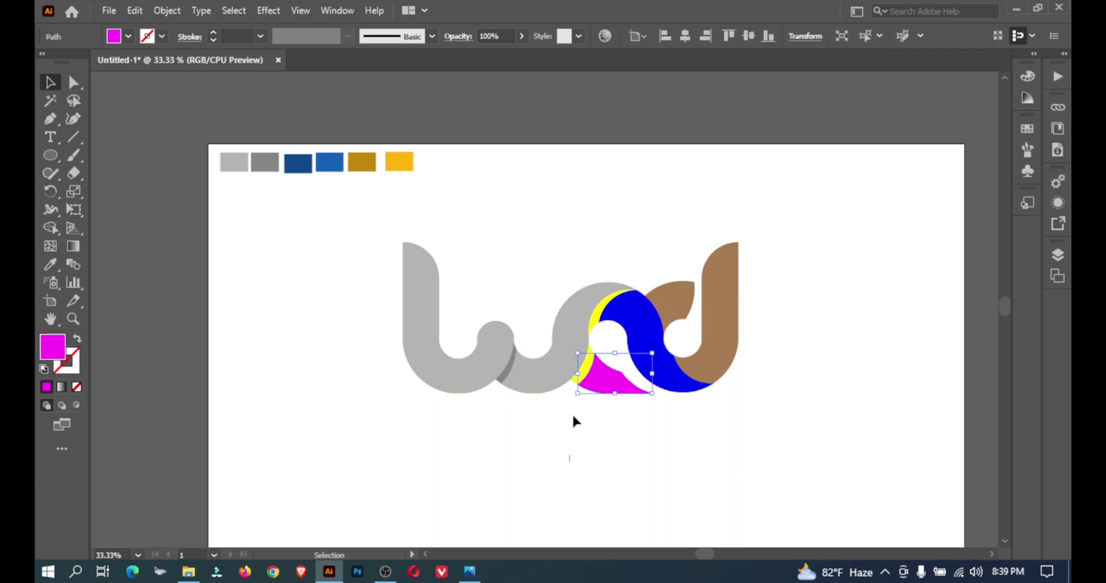
left_click(573, 420)
left_click(585, 377)
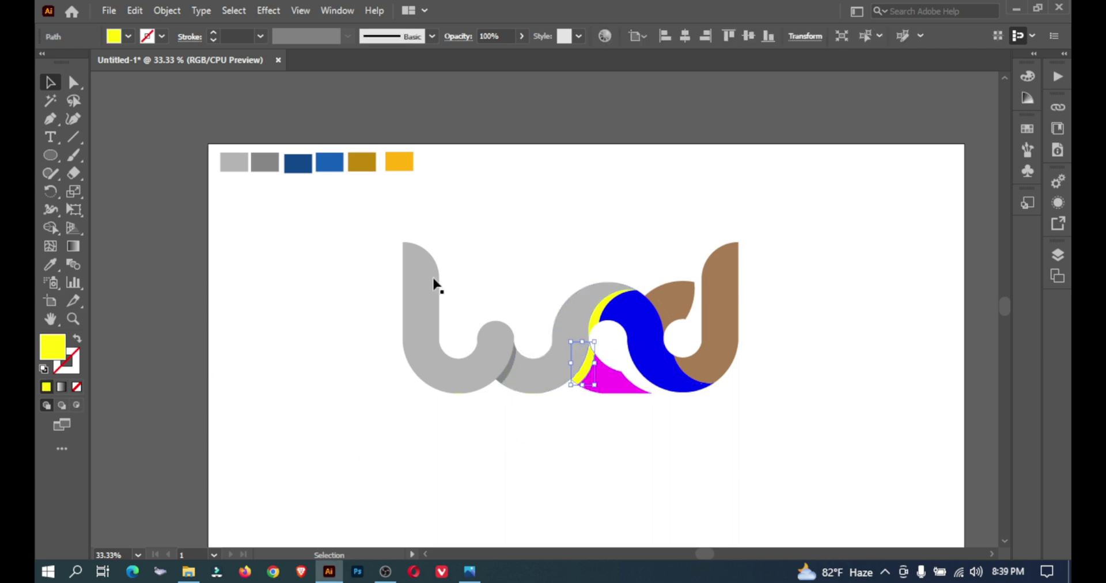
left_click(593, 313, "shift")
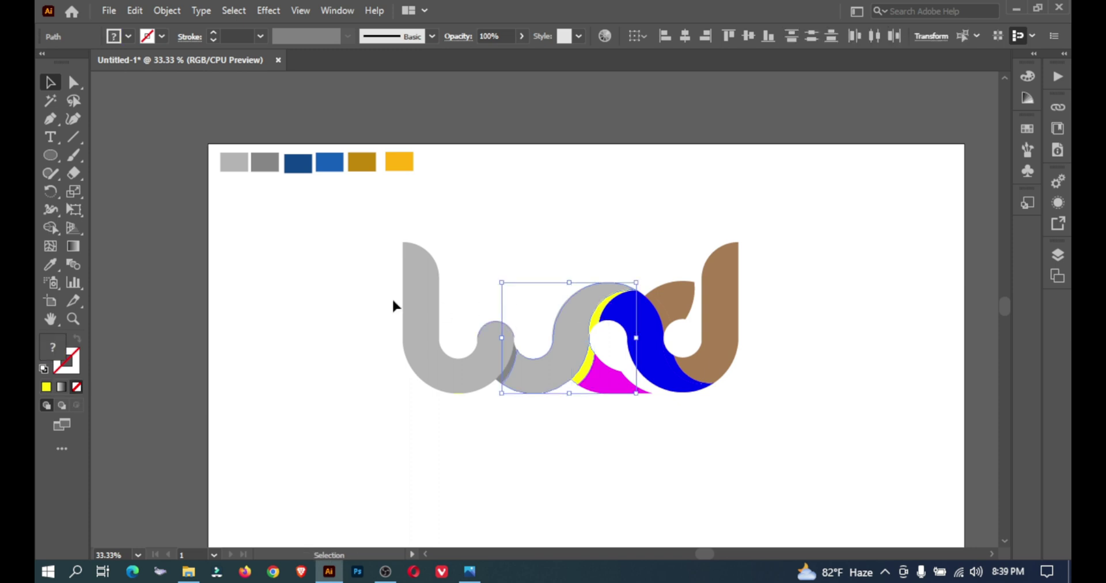
left_click(50, 264)
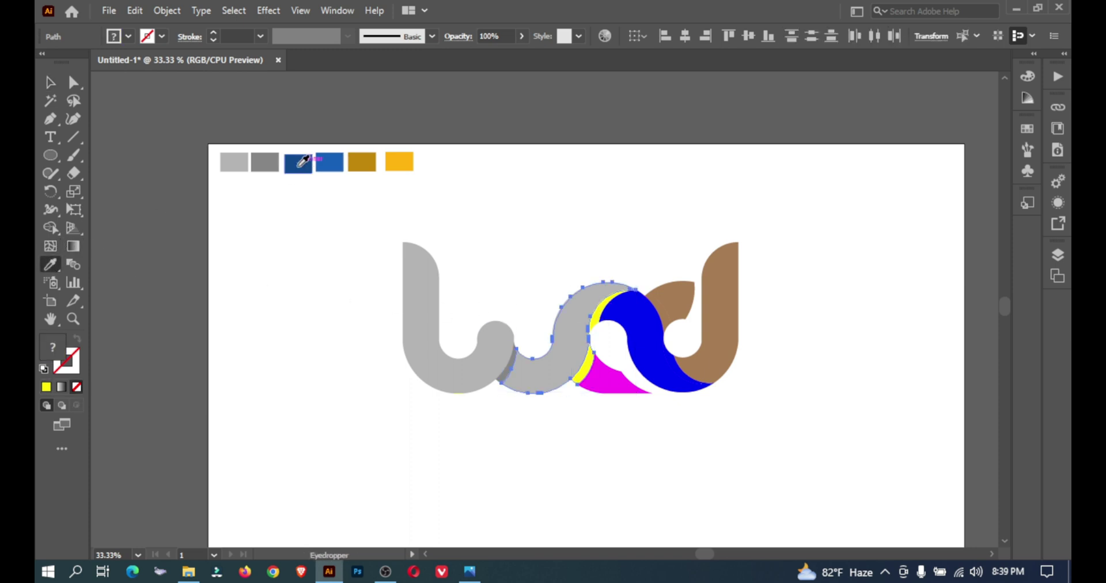
left_click(302, 163)
key("ctrl+z")
left_click(50, 83)
left_click(311, 329)
Recolour both yellow slivers beside the bright blue band and the magenta shape by sampling the dark blue colour square
left_click(560, 441, "ctrl")
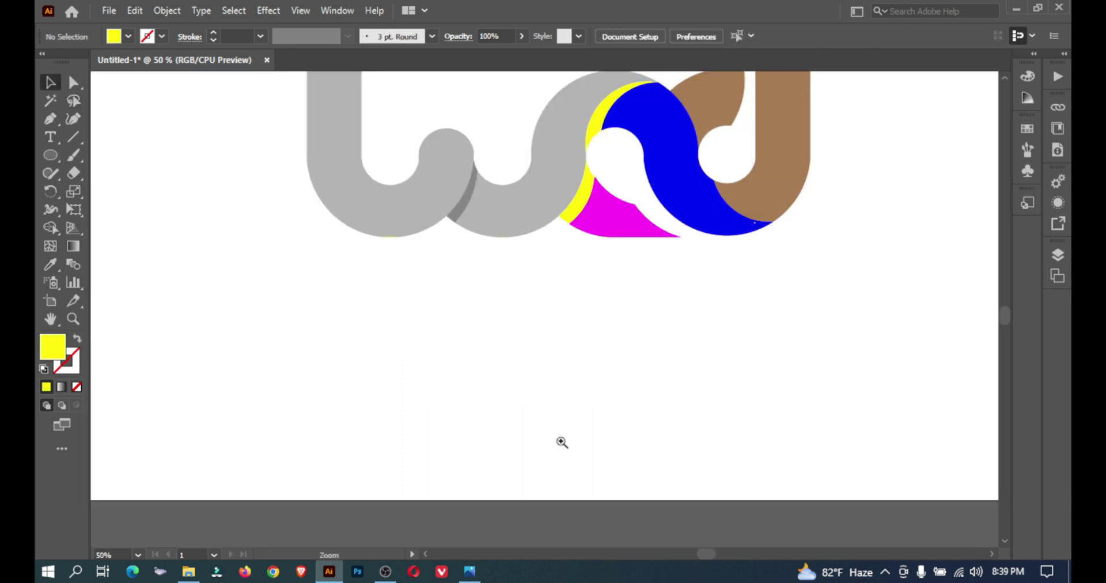
left_click(560, 442, "ctrl")
left_click_drag(543, 369, 536, 544)
left_click_drag(542, 387, 546, 482)
left_click(511, 405, "ctrl+alt")
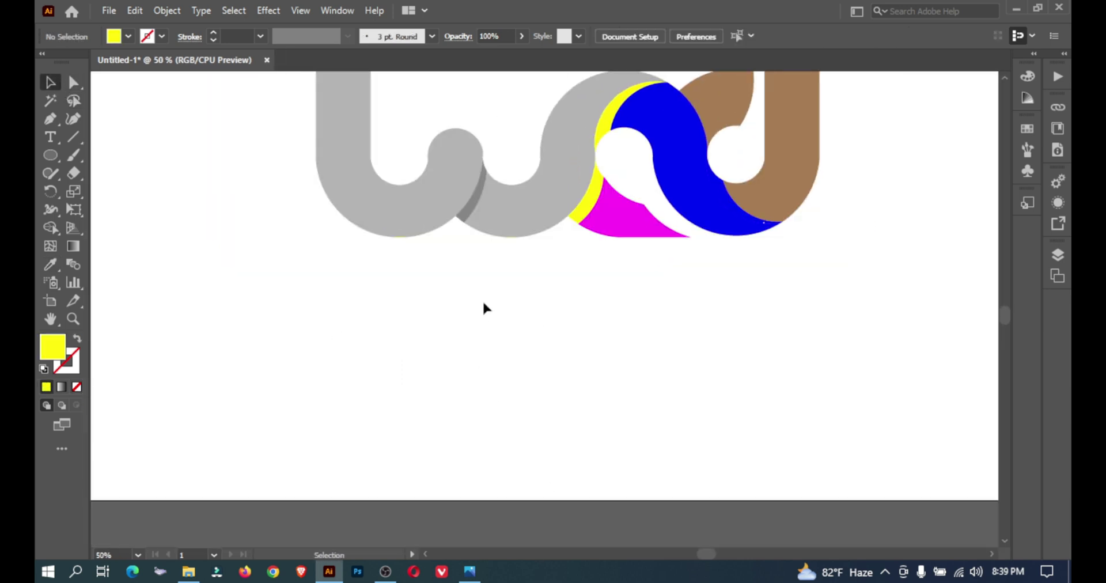
left_click_drag(480, 315, 484, 525)
left_click(607, 344)
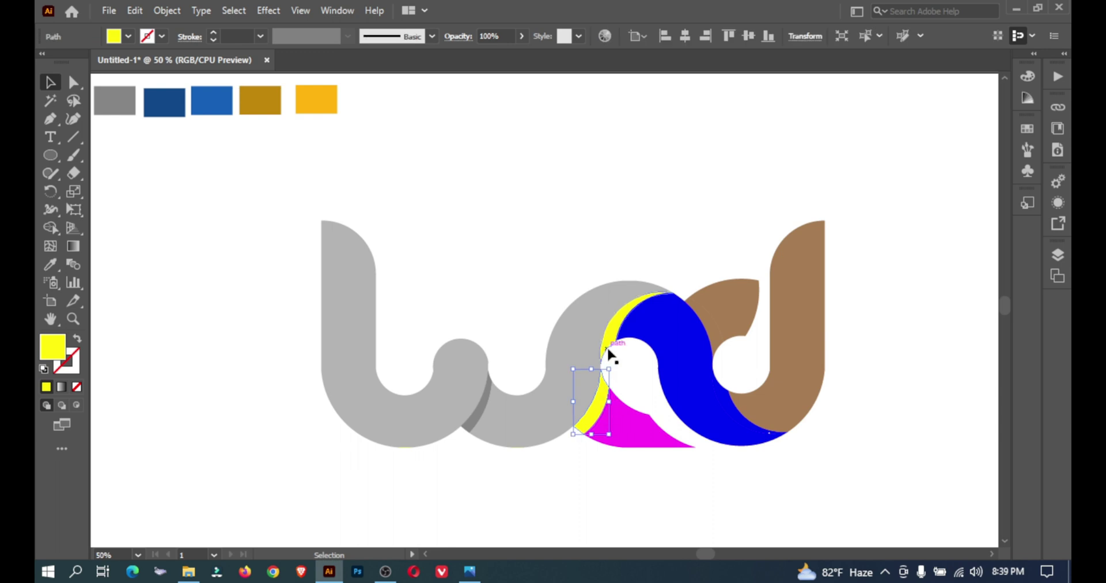
left_click(596, 403, "shift")
left_click(51, 264)
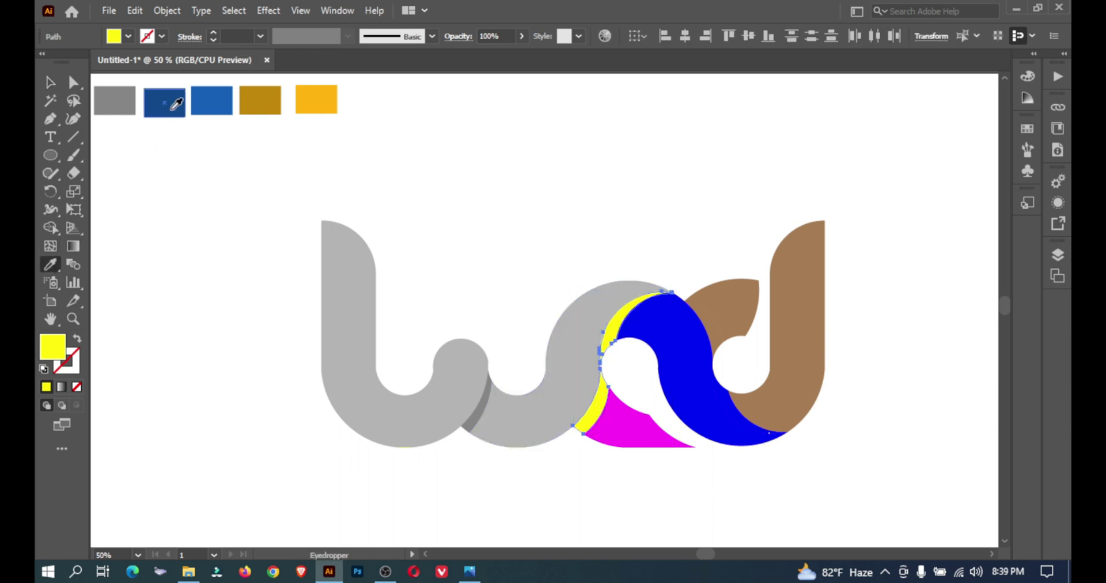
left_click(166, 105)
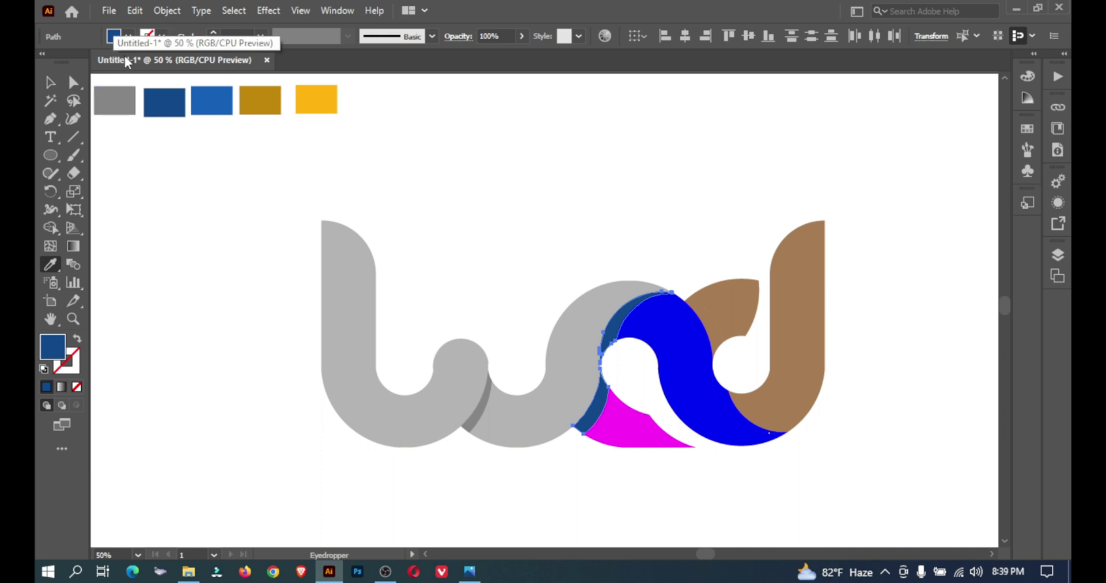
left_click(50, 82)
left_click(603, 230)
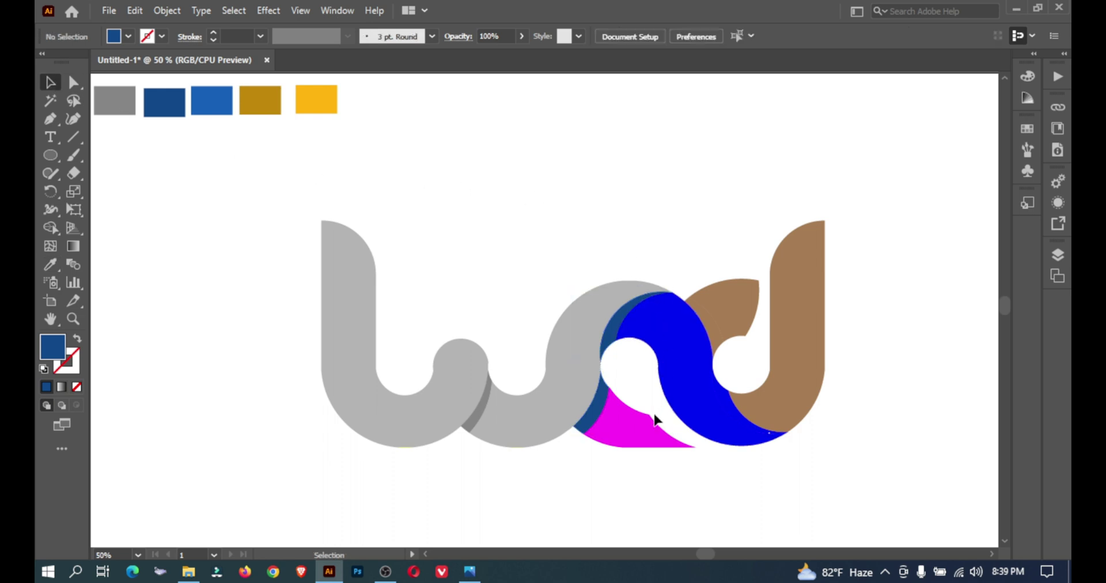
Recolour the magenta shape and the bright blue band together by sampling the lighter blue colour square
left_click(628, 426)
left_click(668, 345, "shift")
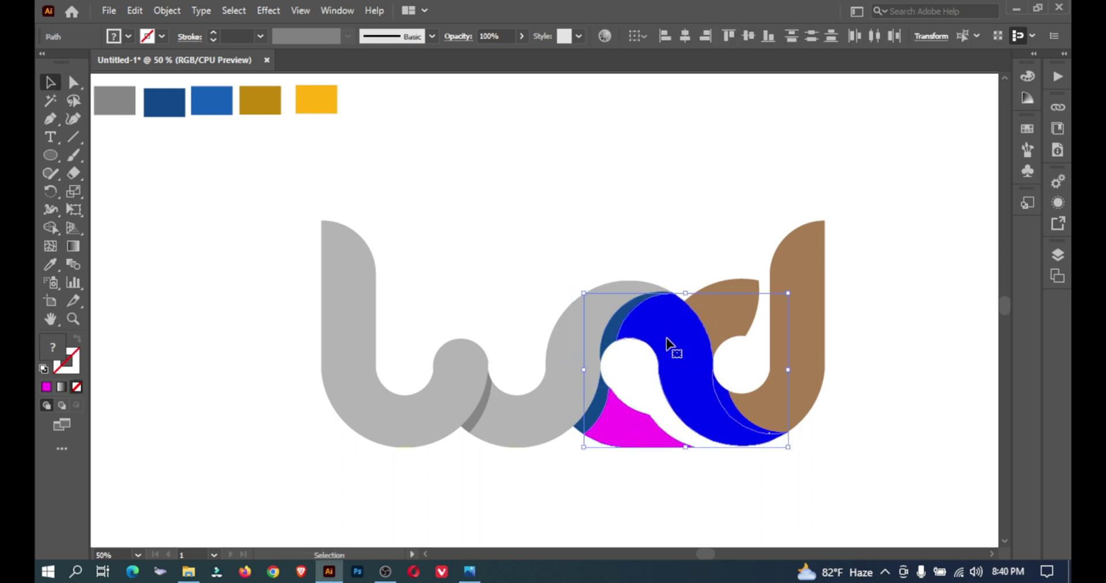
left_click(50, 264)
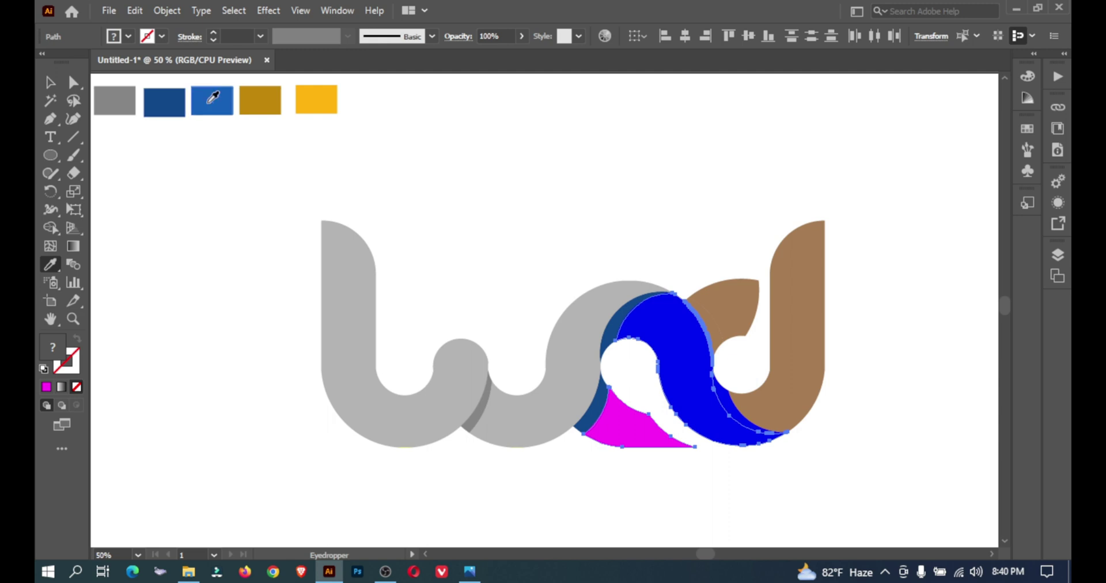
left_click(212, 99)
left_click(50, 83)
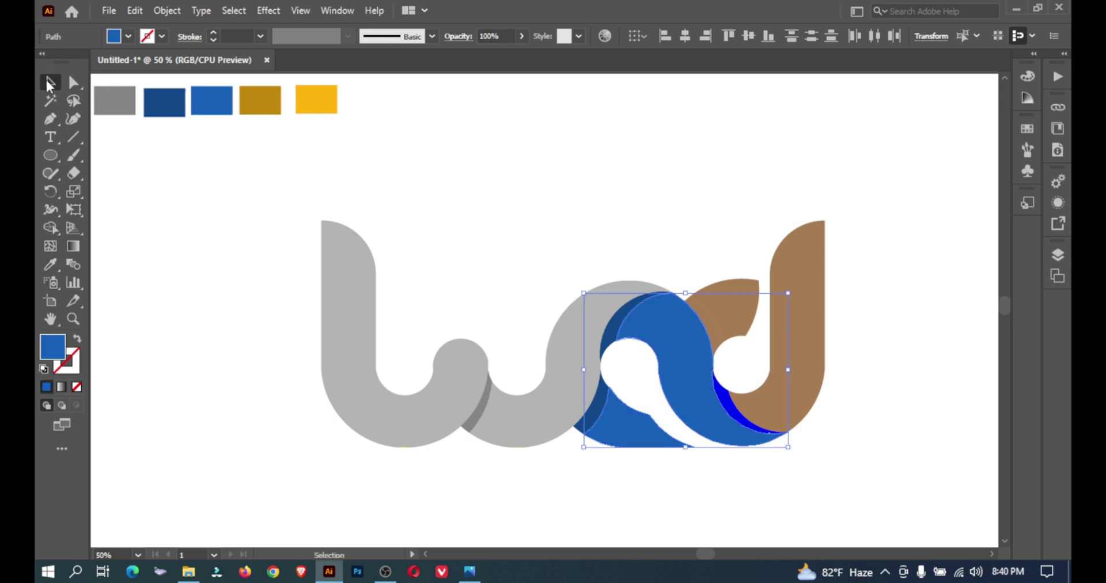
left_click(517, 156)
Recolour the bright blue sliver beneath the right-hand brown stem by sampling the dark gold colour square
left_click(746, 416)
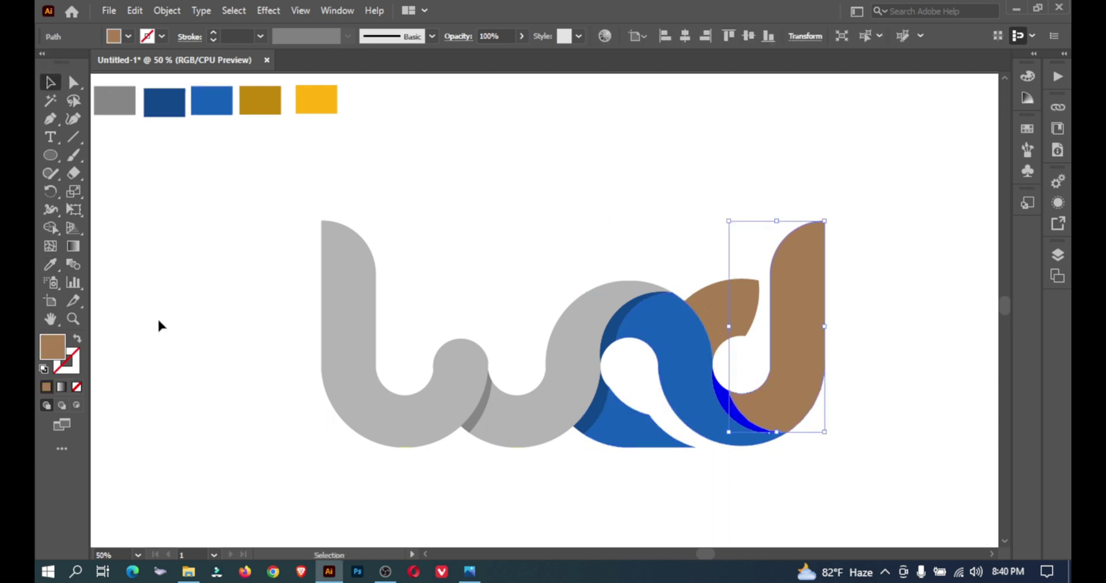
left_click(656, 169)
left_click(725, 414)
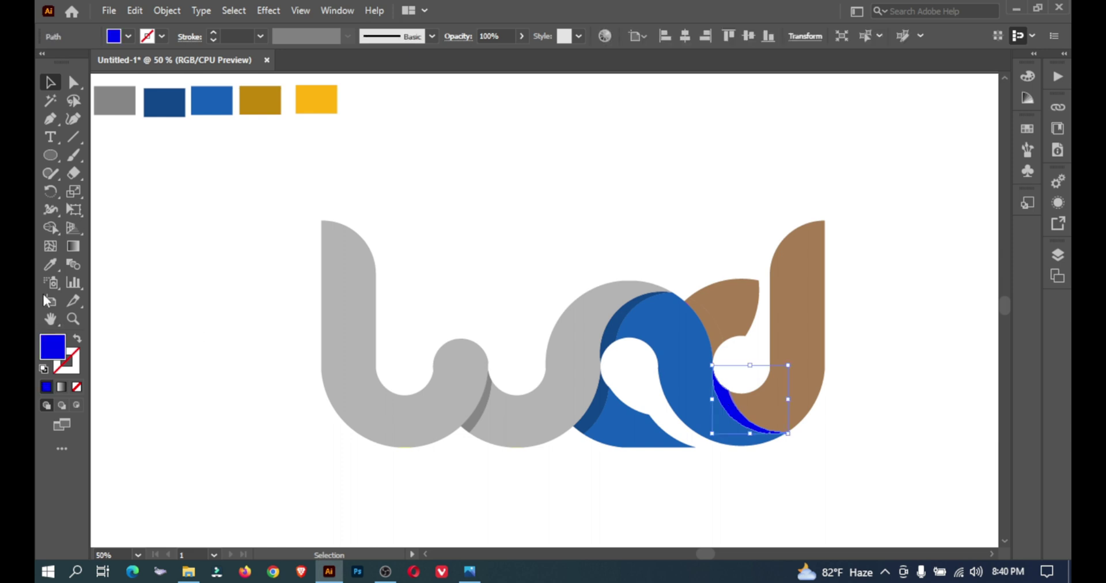
left_click(50, 265)
left_click(260, 92)
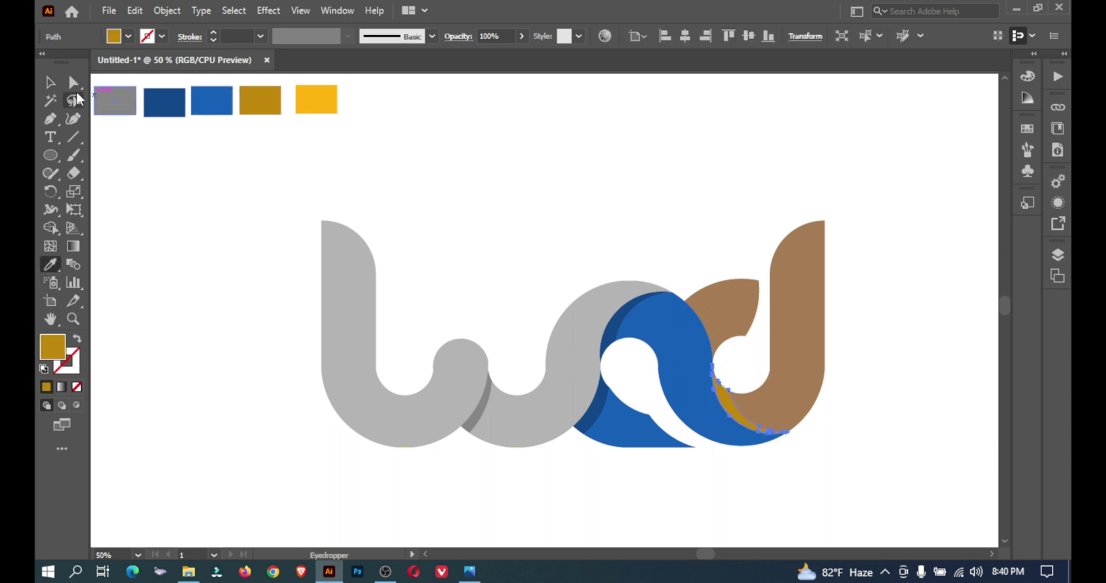
left_click(50, 83)
left_click(540, 181)
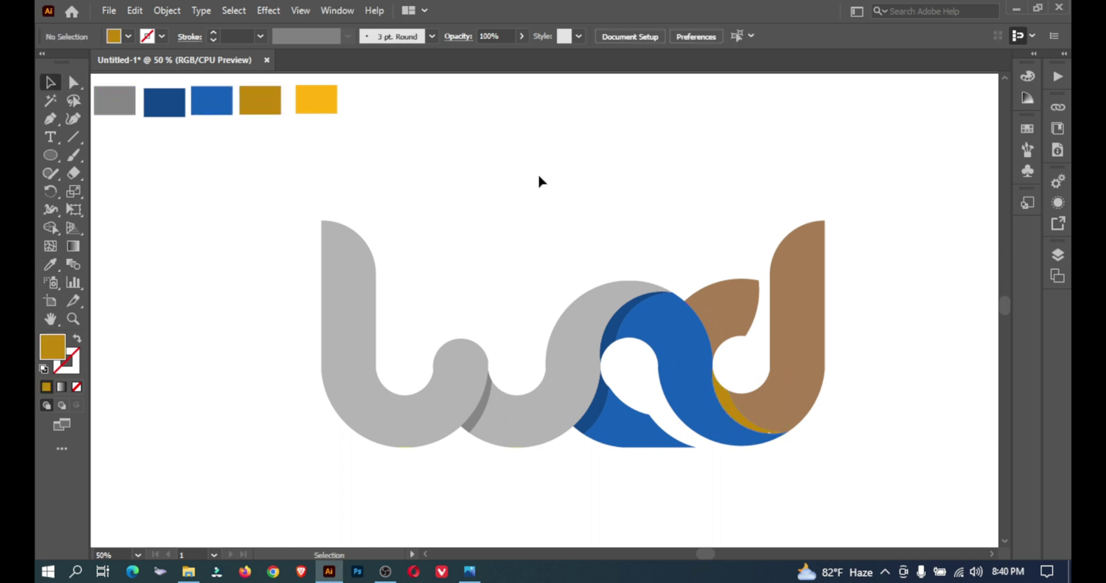
Recolour the right-hand brown stem and the brown leaf-shaped piece beside it by sampling the bright yellow-orange colour square
left_click(787, 344)
left_click(50, 264)
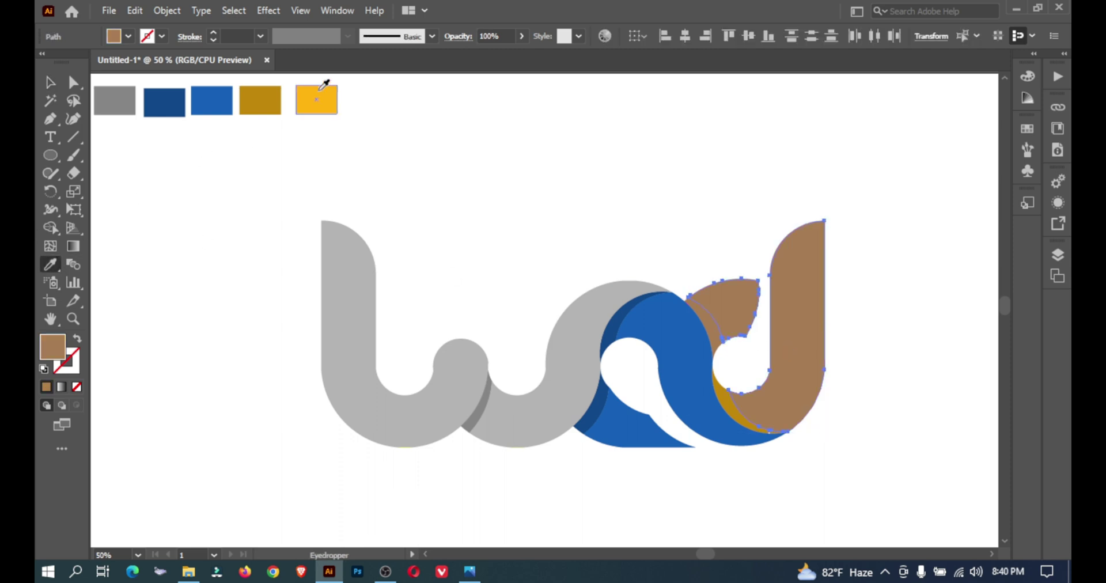
left_click(320, 91)
left_click(50, 82)
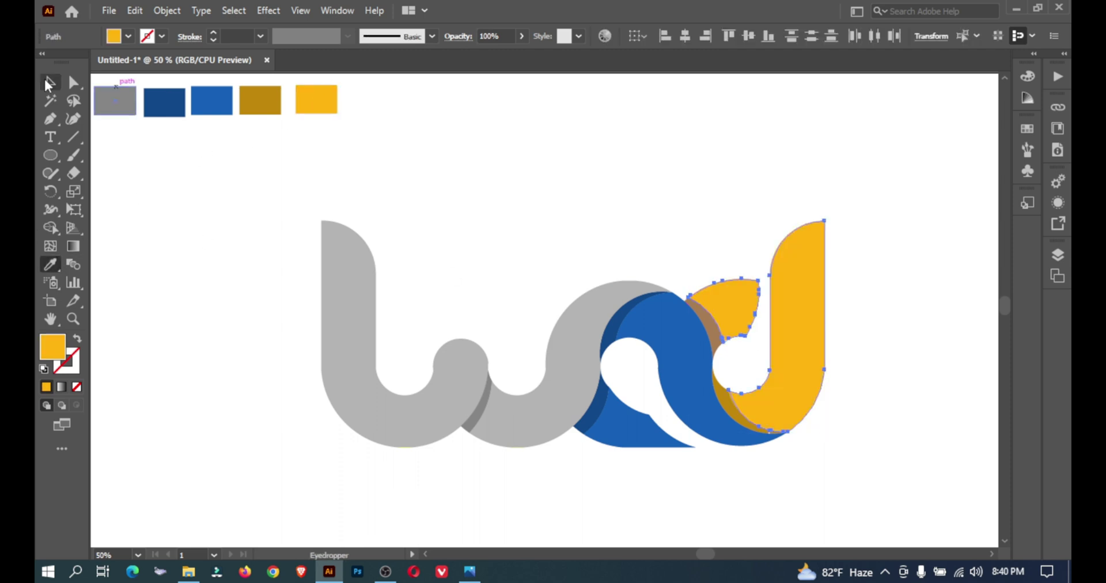
left_click(499, 176)
key("a")
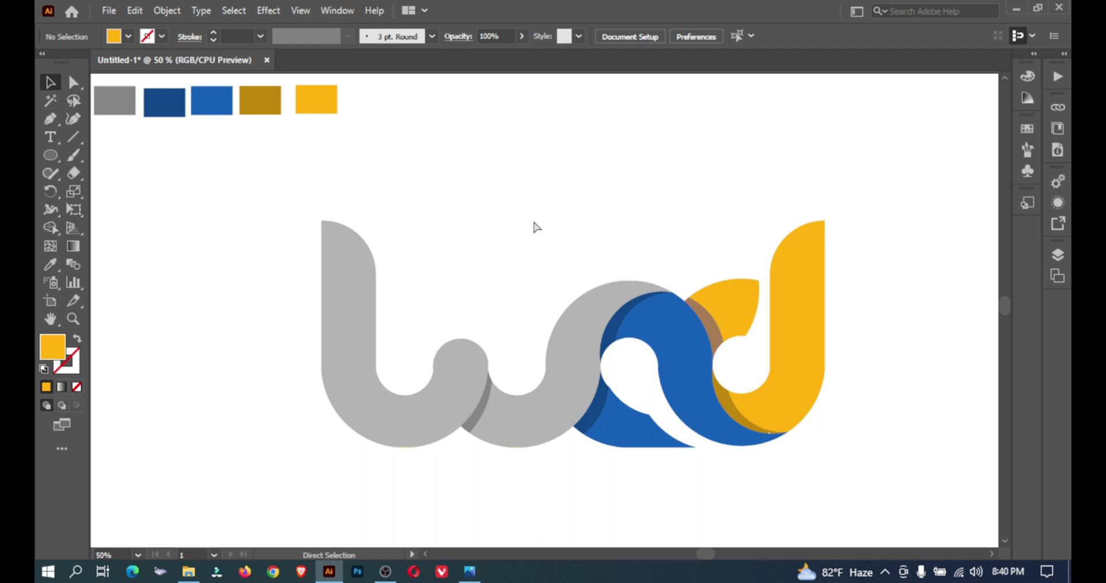
left_click(495, 237, "alt")
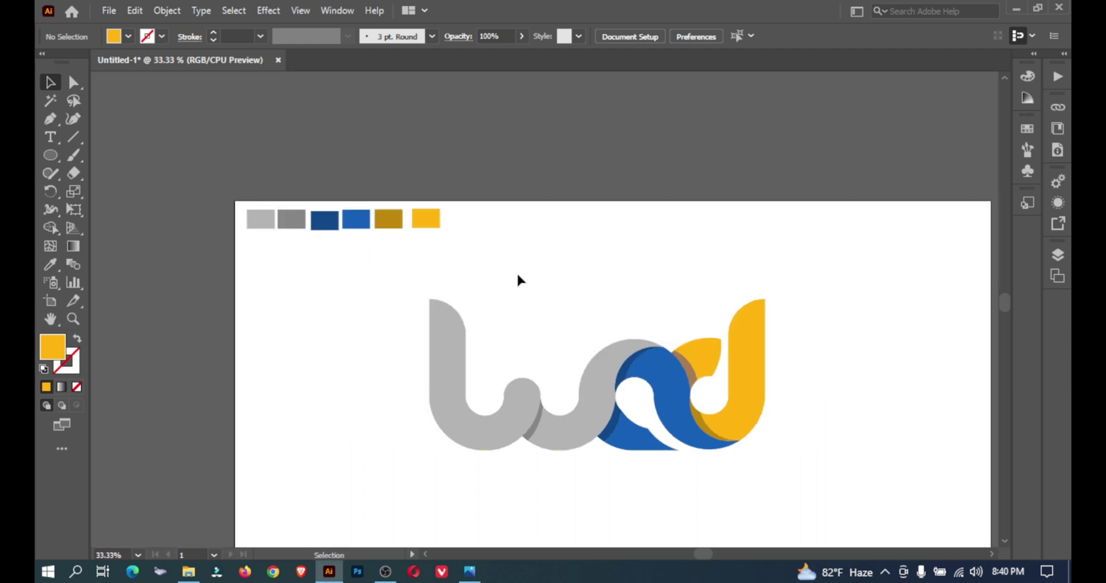
Remove the rounding from the left-hand grey stem's inner top corner, returning its corner radius to 0 px
left_click(442, 339)
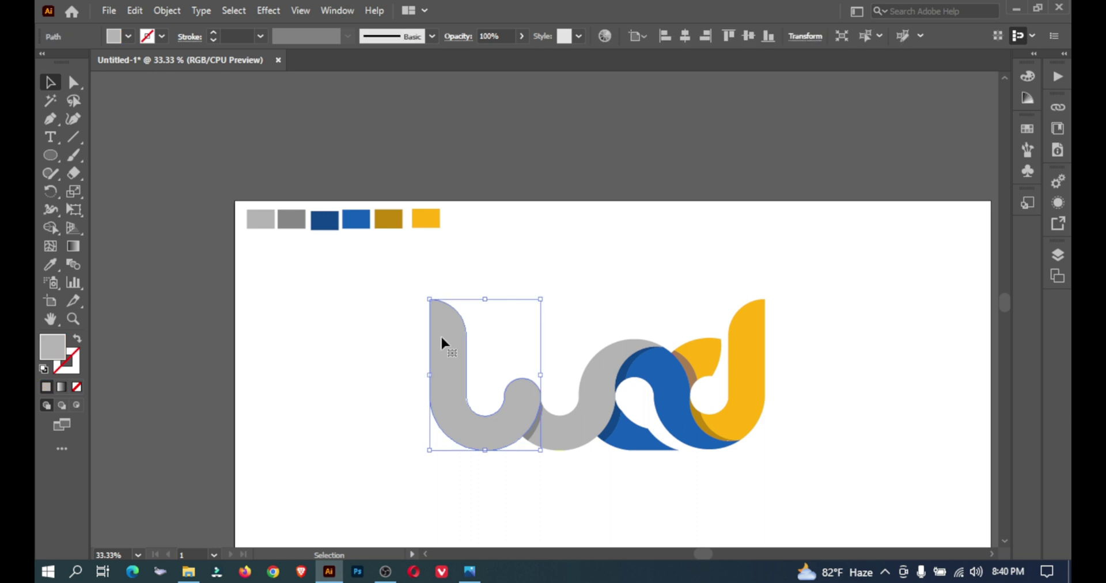
left_click(67, 83)
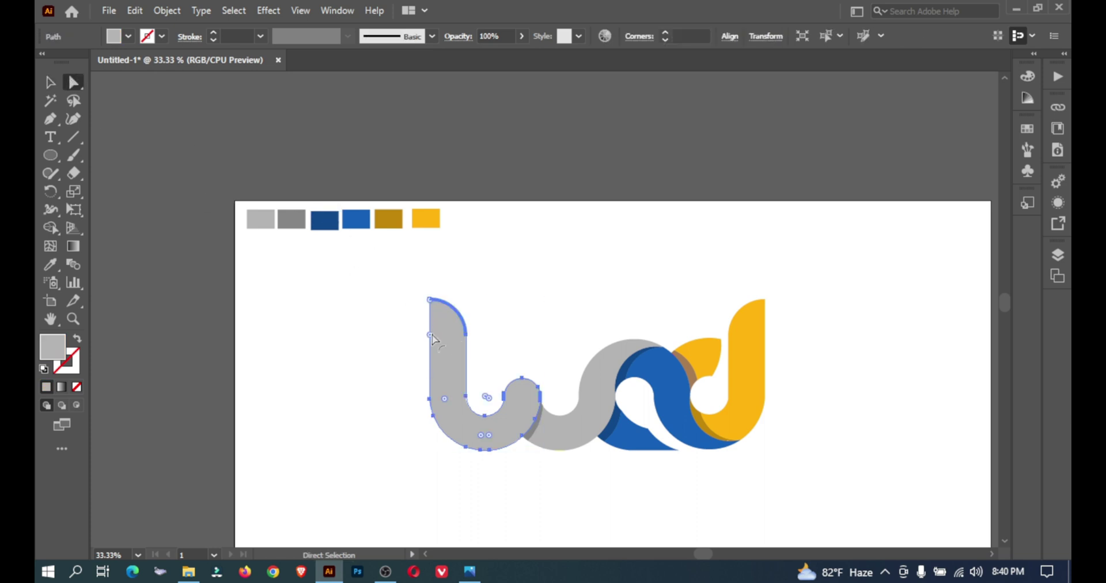
left_click_drag(432, 339, 481, 305)
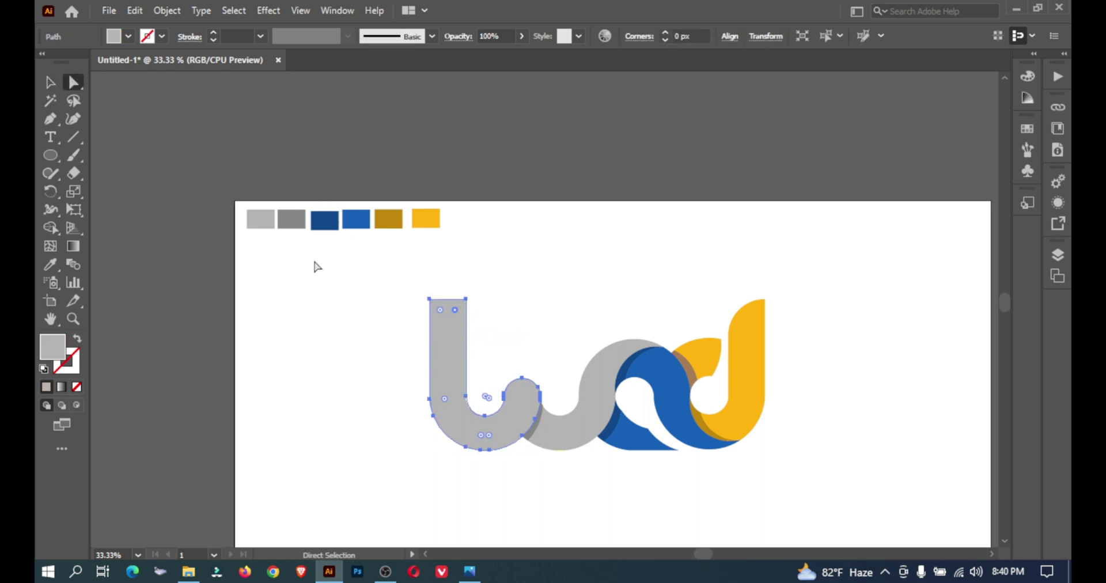
left_click(50, 82)
left_click(656, 305)
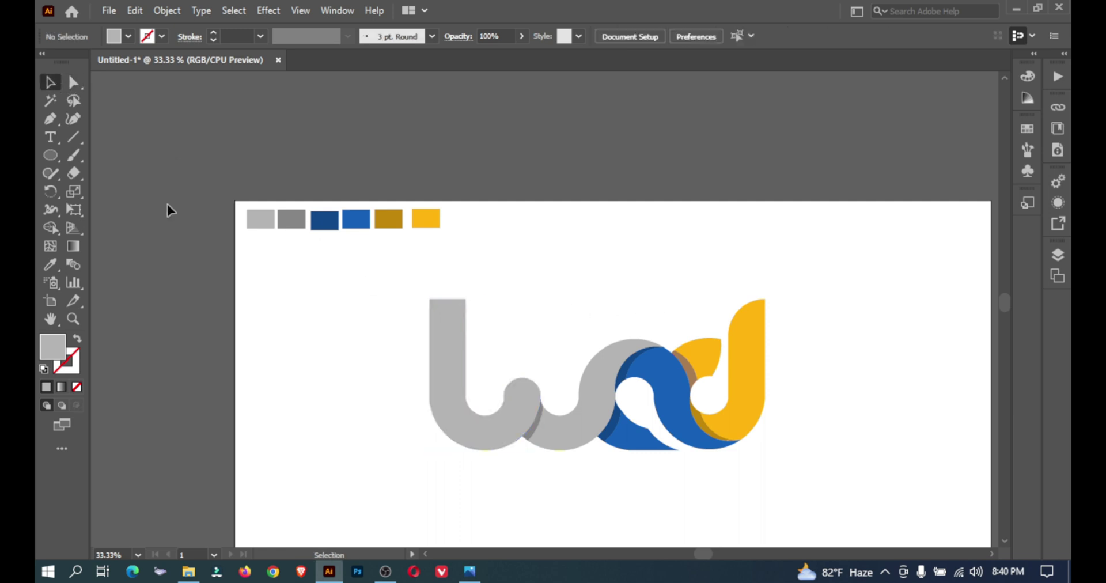
Draw a horizontal line across the logo level with the wave's crest and split off the left grey stem's top with Shape Builder
left_click(81, 138)
left_click_drag(657, 339, 835, 339)
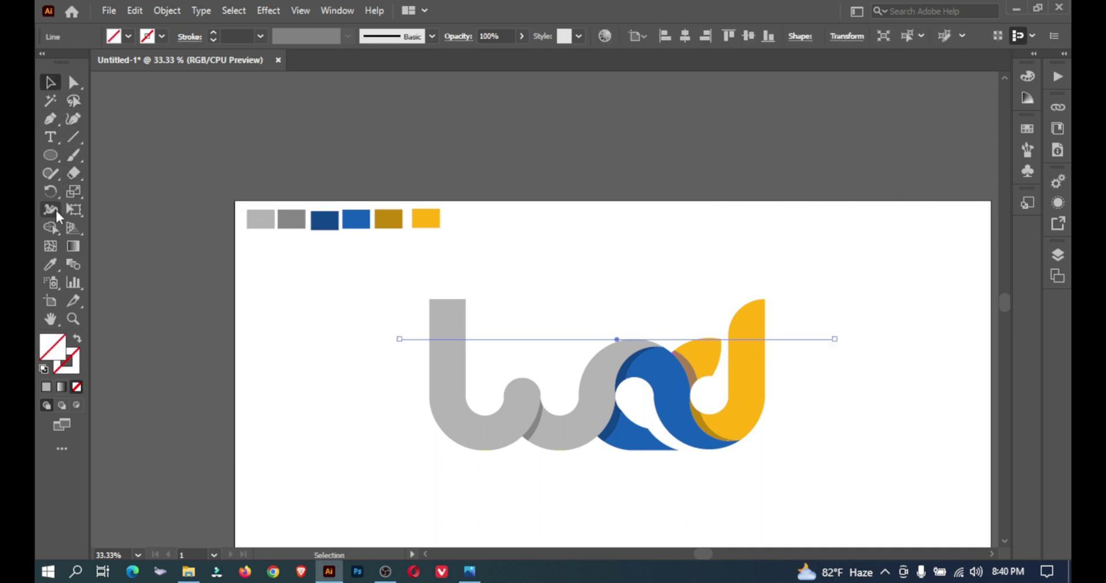
left_click(50, 227)
left_click(50, 82)
left_click_drag(424, 294, 587, 468)
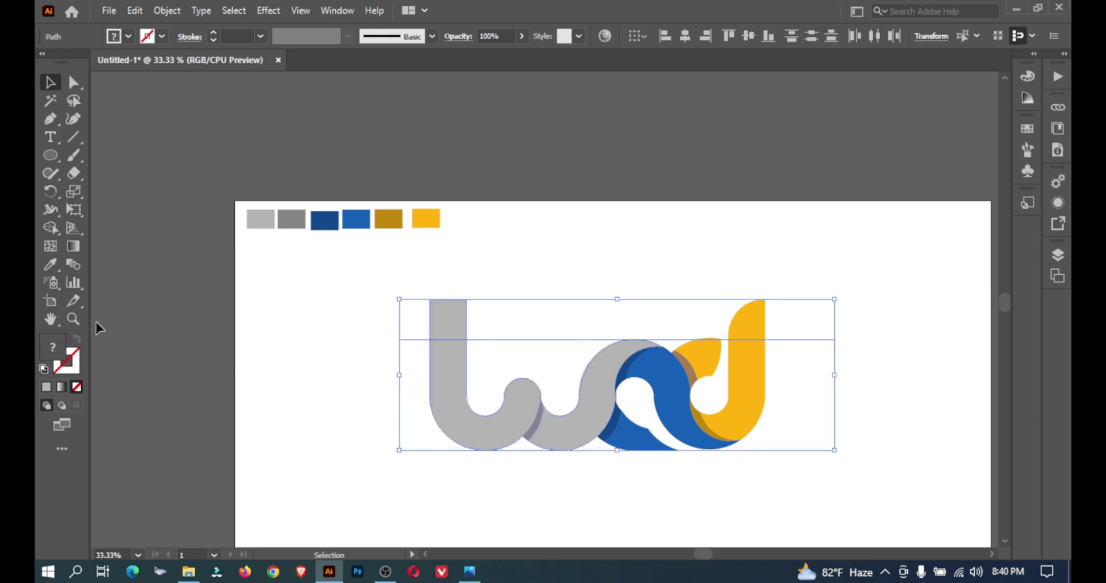
left_click(53, 231)
left_click_drag(453, 309, 391, 299)
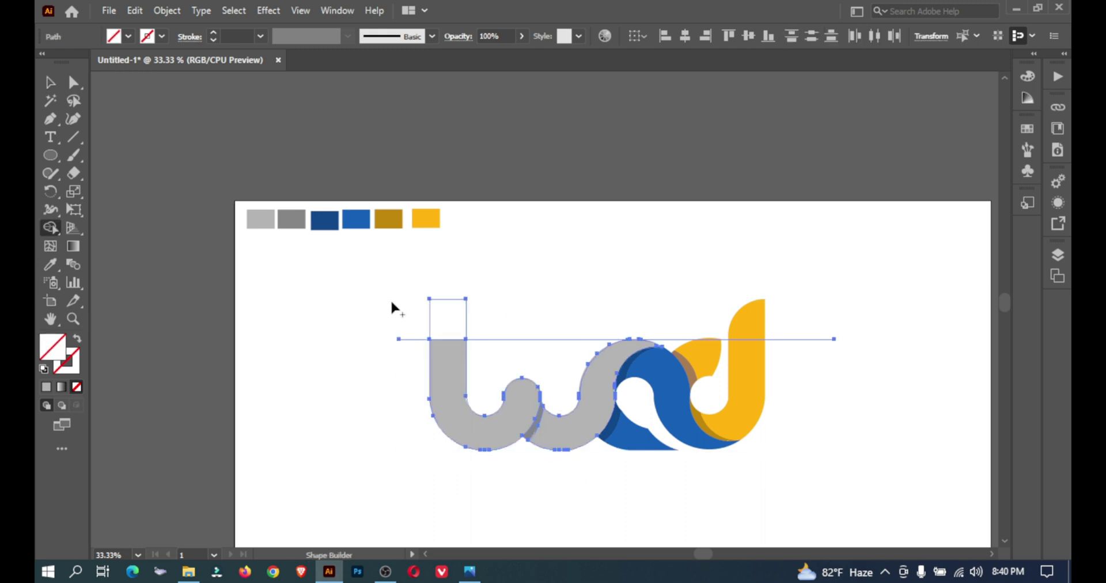
Remove the split-off top of the left grey stem and delete the leftover pieces of the horizontal cutting line
key("Delete")
key("ctrl+z")
left_click_drag(526, 299, 382, 308)
left_click(50, 81)
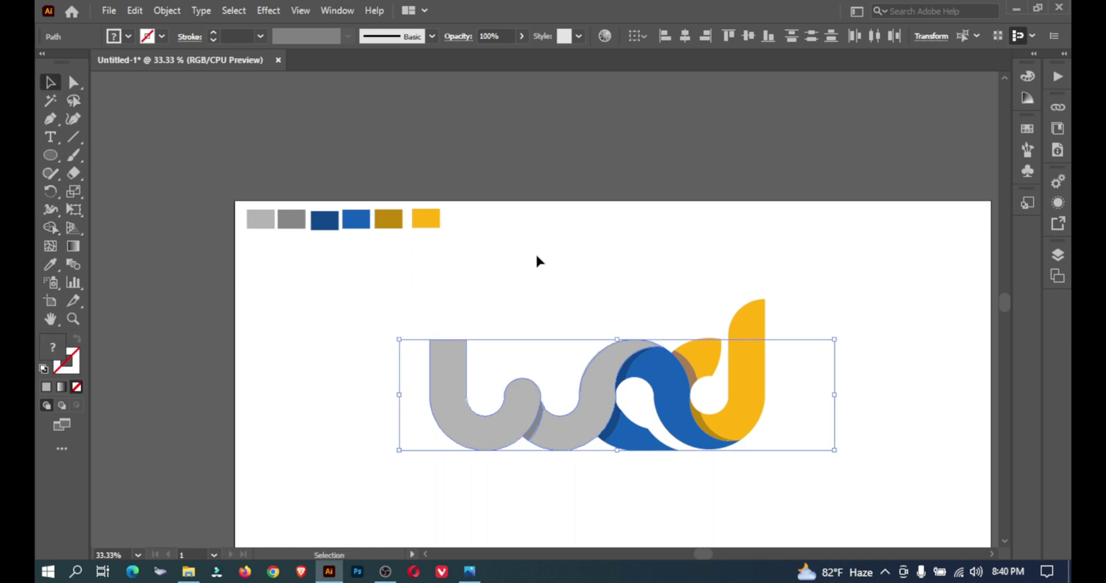
left_click_drag(537, 261, 552, 374)
key("Delete")
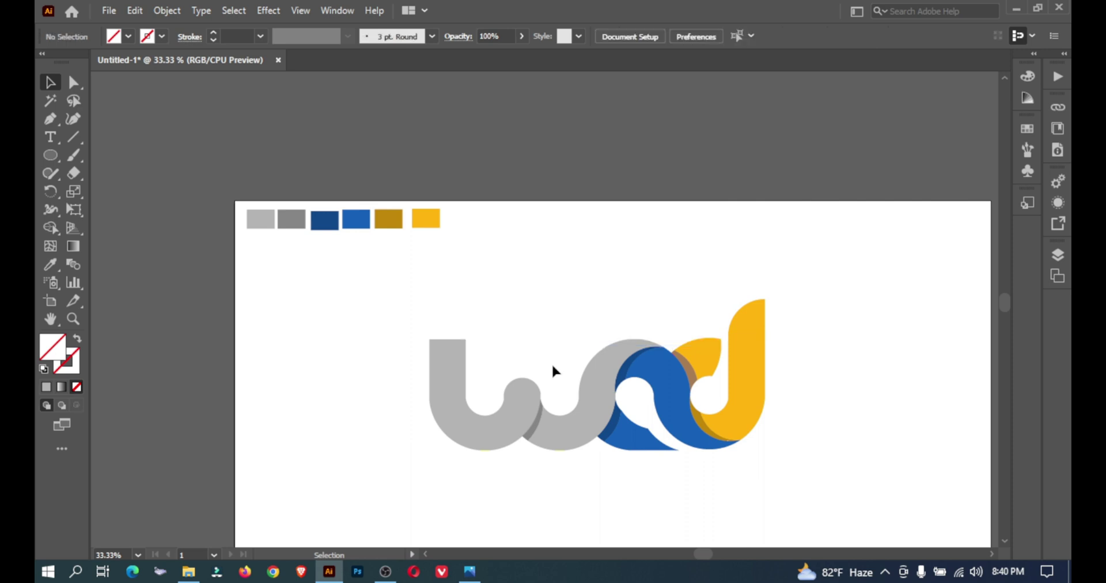
left_click_drag(412, 335, 418, 375)
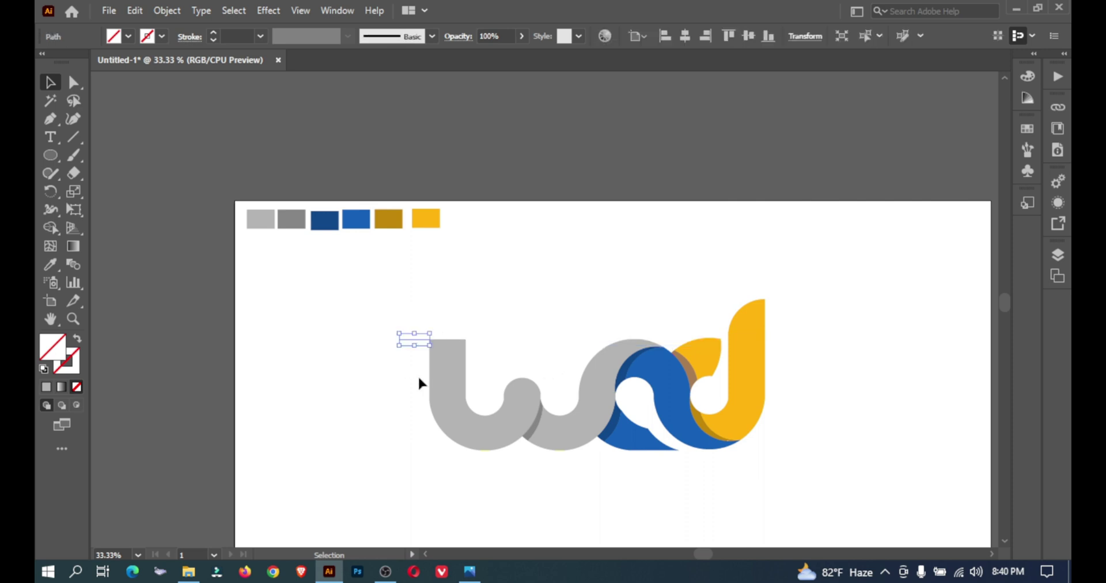
key("Delete")
Round the left grey stem's inner top corner to a radius of about 92 px
left_click(456, 369)
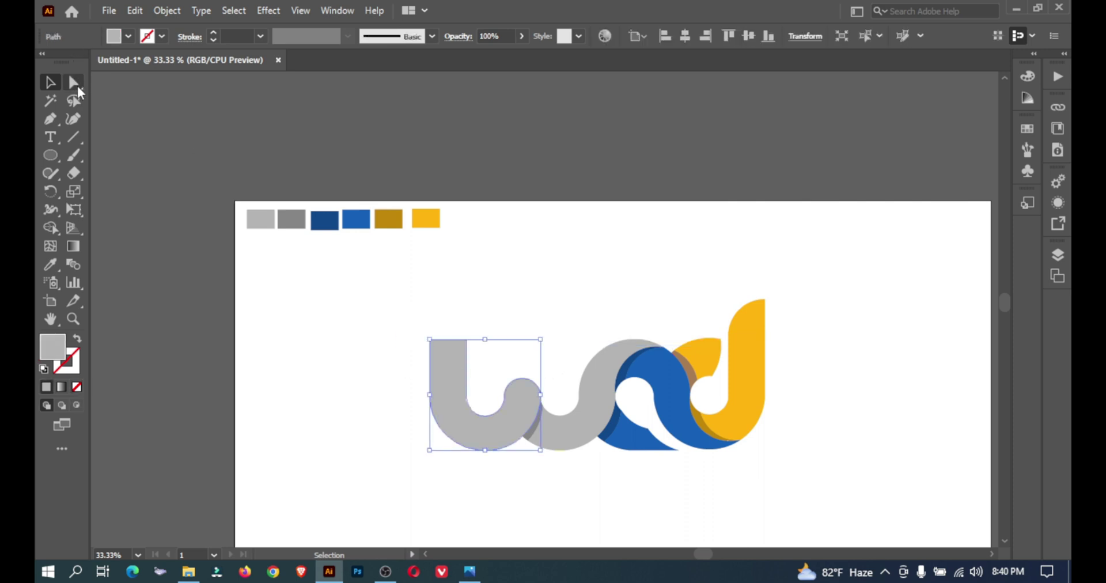
key("a")
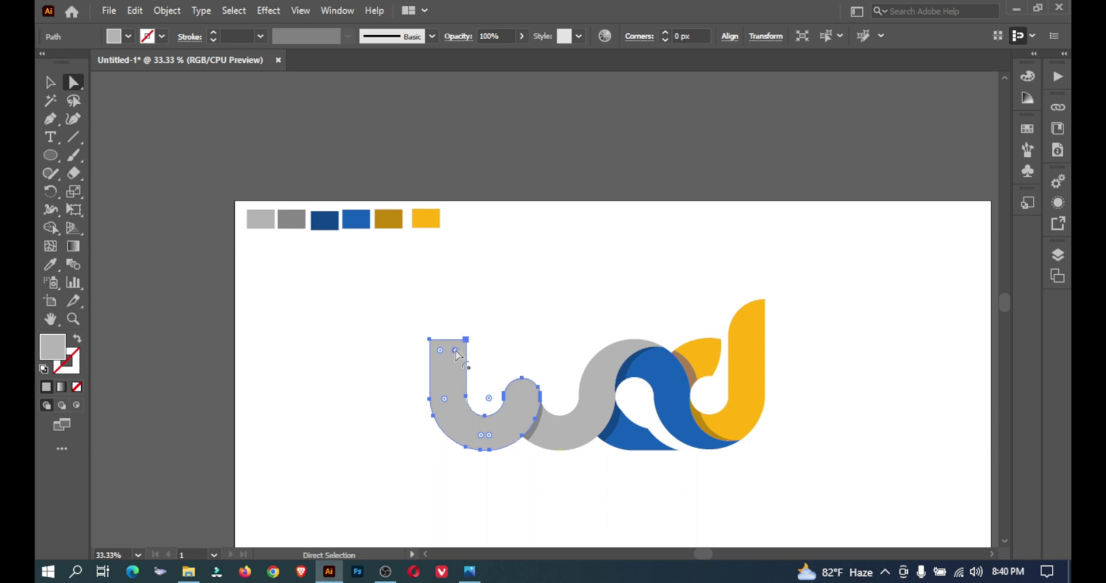
left_click_drag(455, 350, 419, 386)
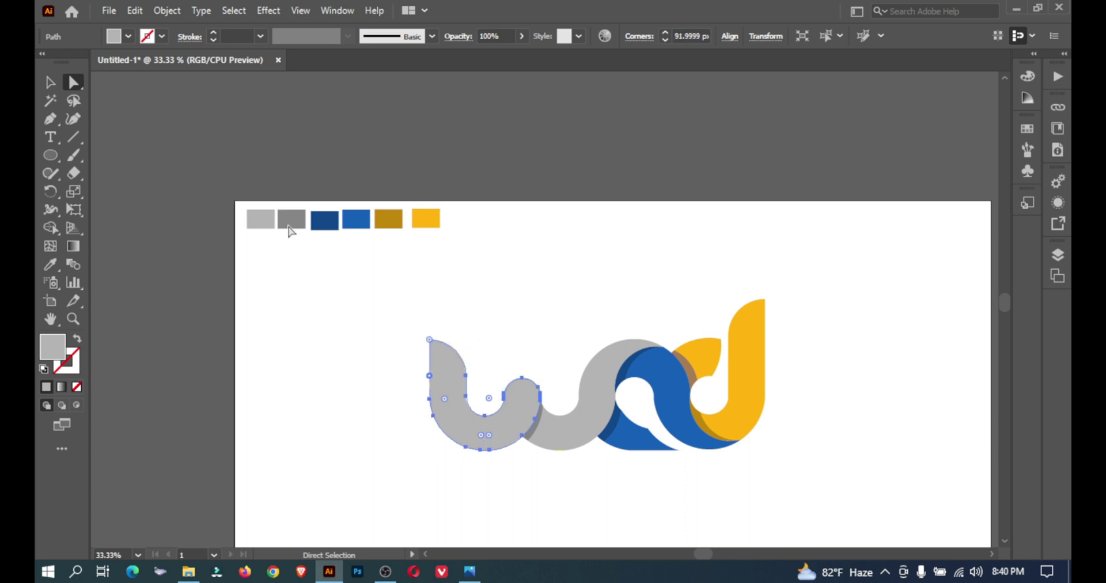
Delete the six colour sample squares above the logo and group all the logo's shapes
left_click(50, 83)
left_click_drag(507, 209, 185, 225)
key("Delete")
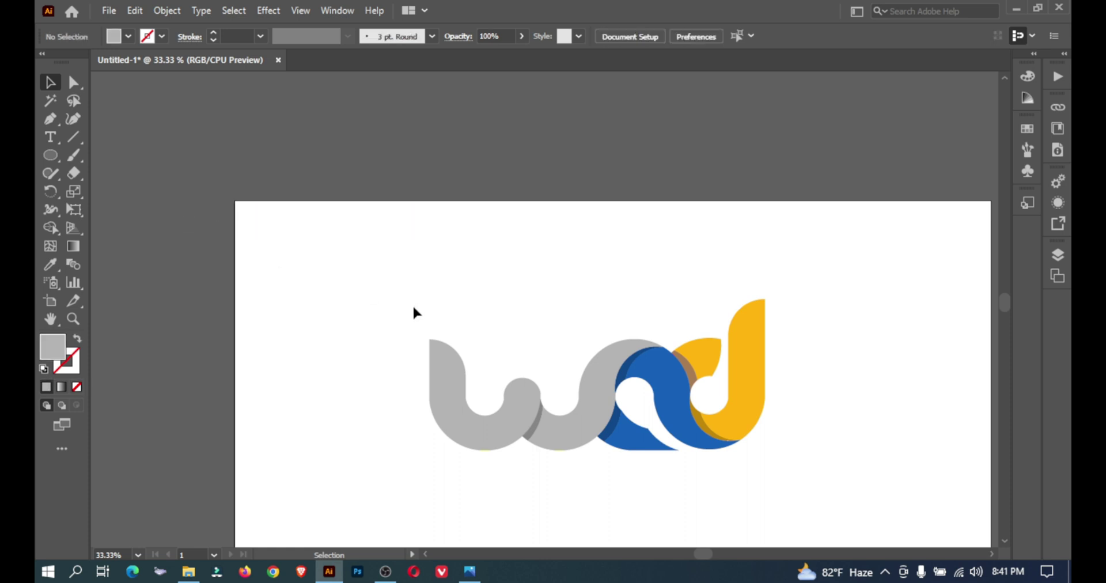
left_click_drag(424, 317, 845, 483)
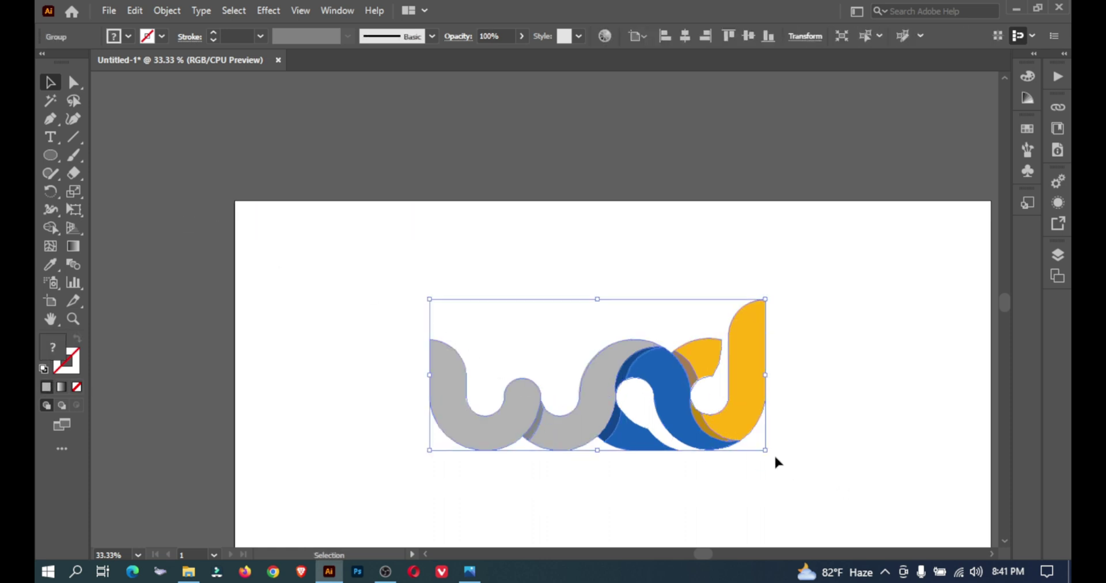
left_click(811, 384)
Add the text WEB ADGRNCY below the logo and set its font size to 200 pt
left_click(704, 422, "ctrl+alt")
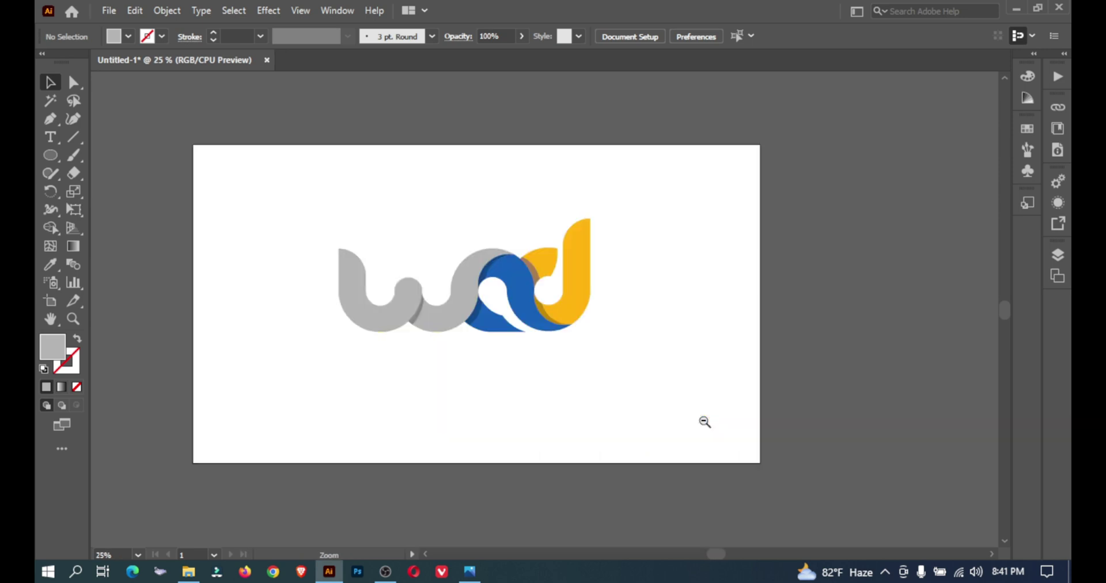
left_click_drag(650, 398, 654, 379)
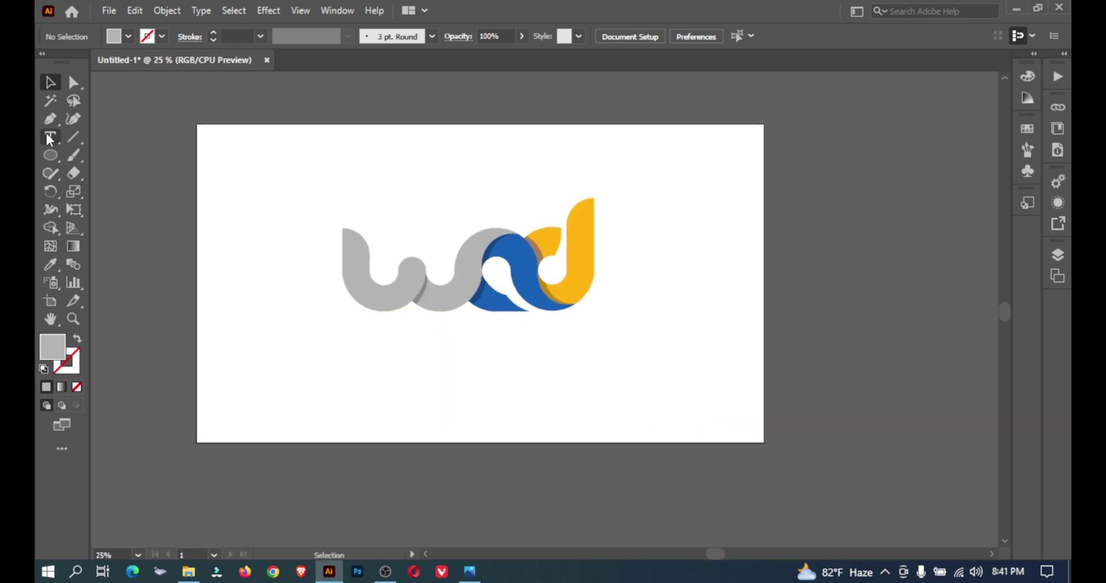
left_click(305, 353)
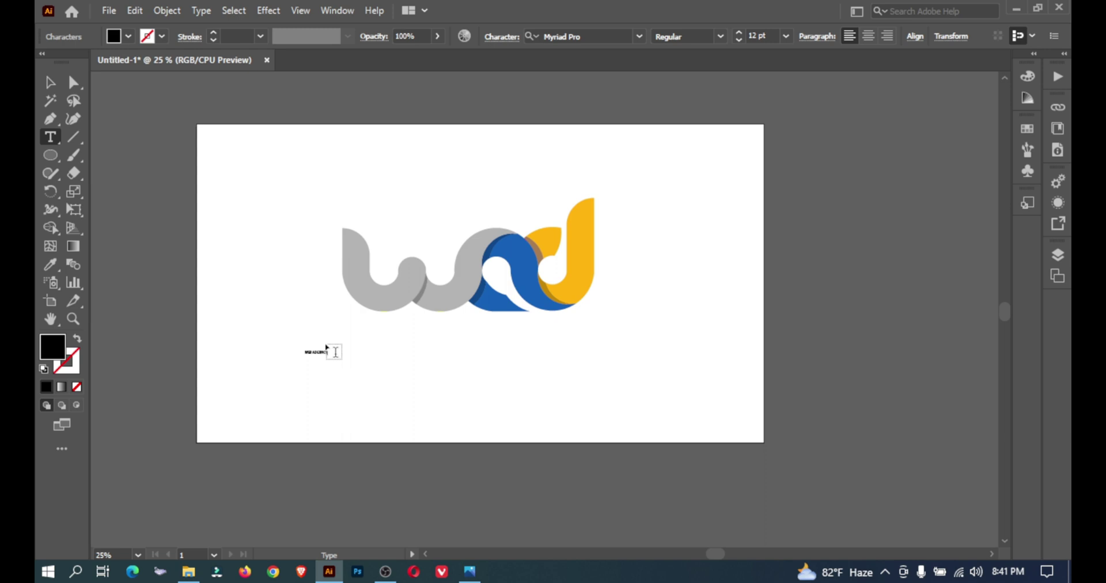
key("Escape")
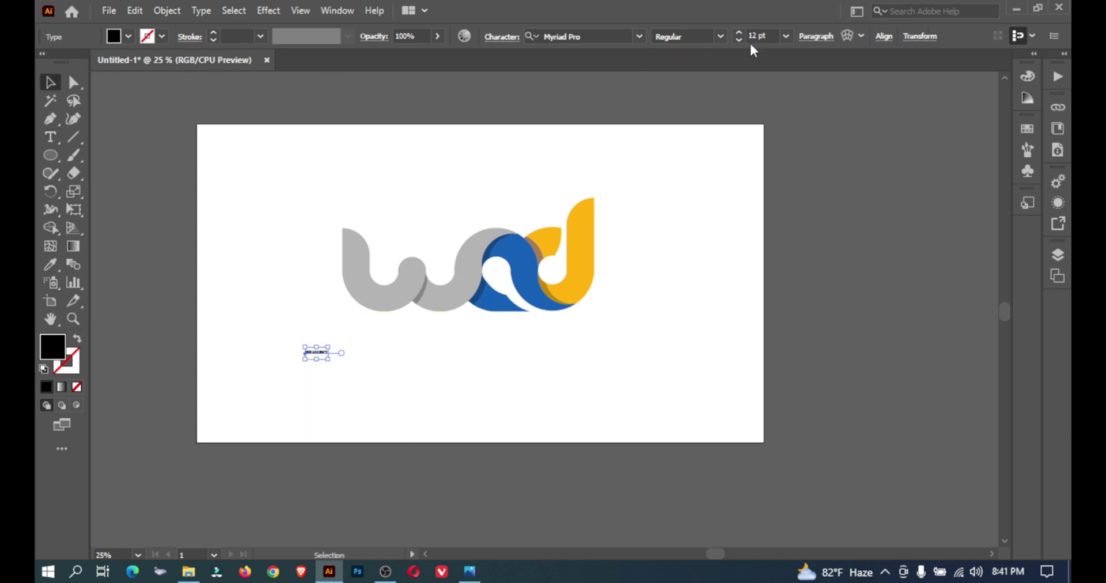
left_click(769, 33)
type("200")
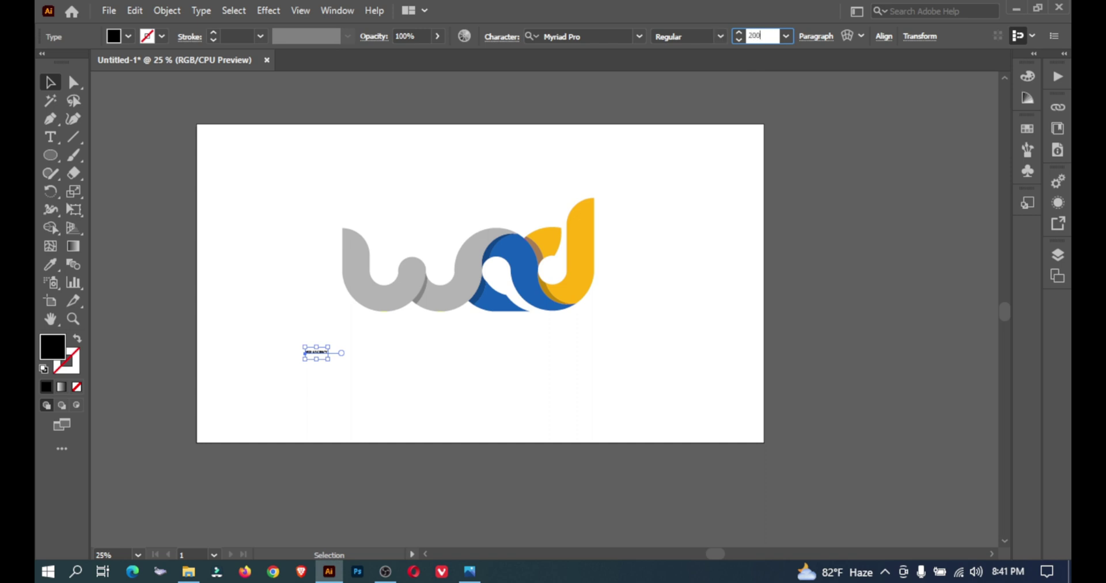
key("Return")
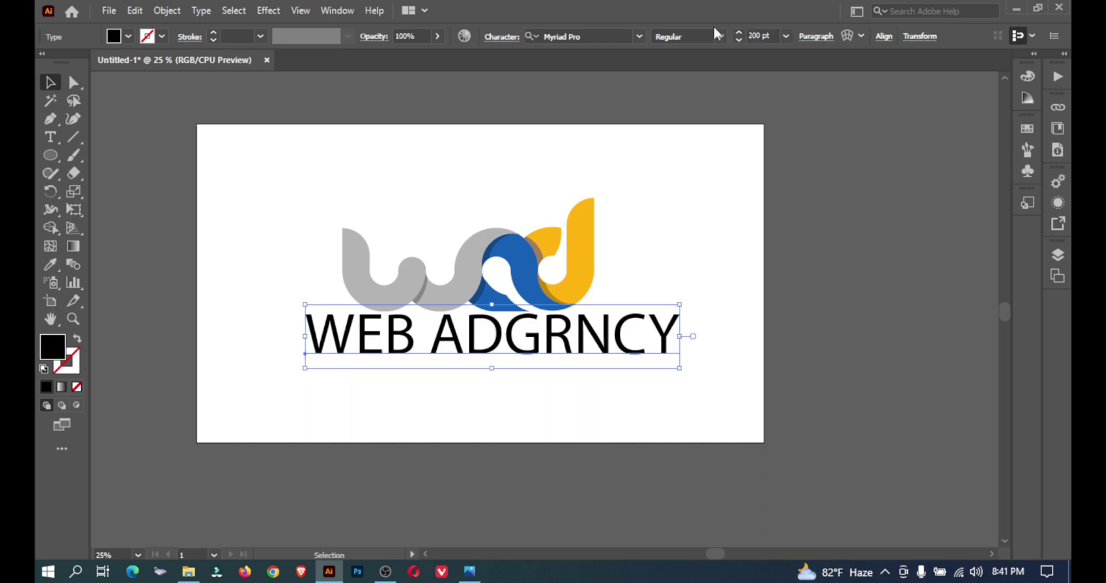
Move the text down clear of the logo and align both on their horizontal centres
left_click_drag(582, 329, 571, 358)
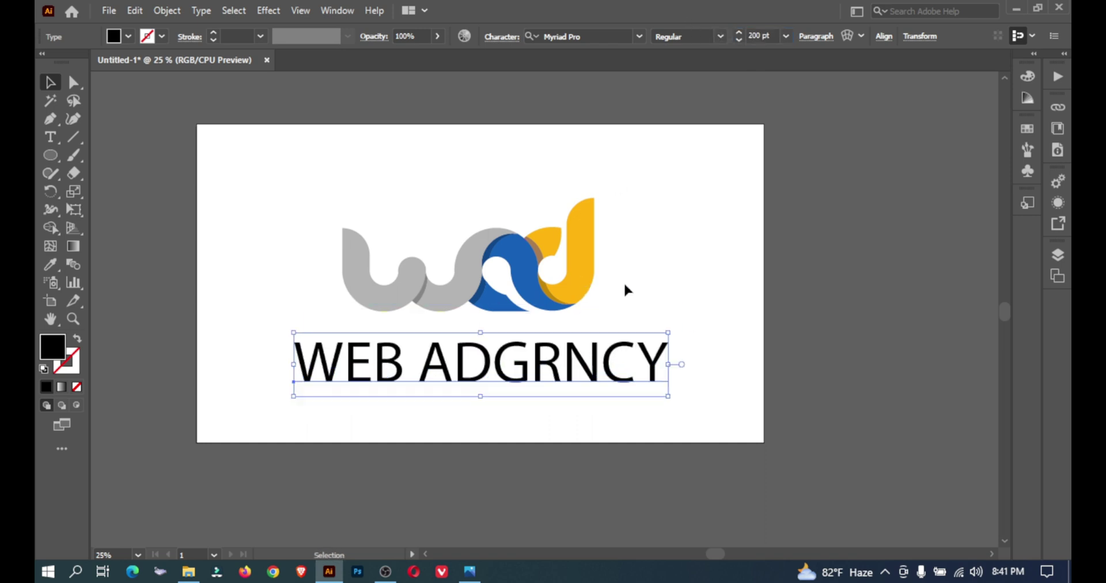
left_click_drag(642, 268, 498, 376)
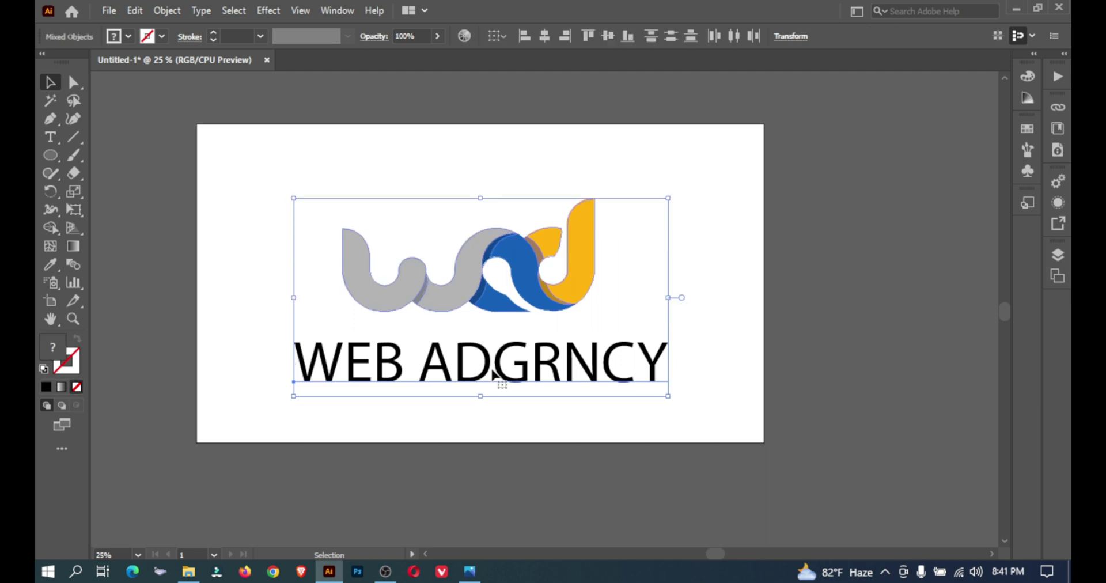
left_click(545, 35)
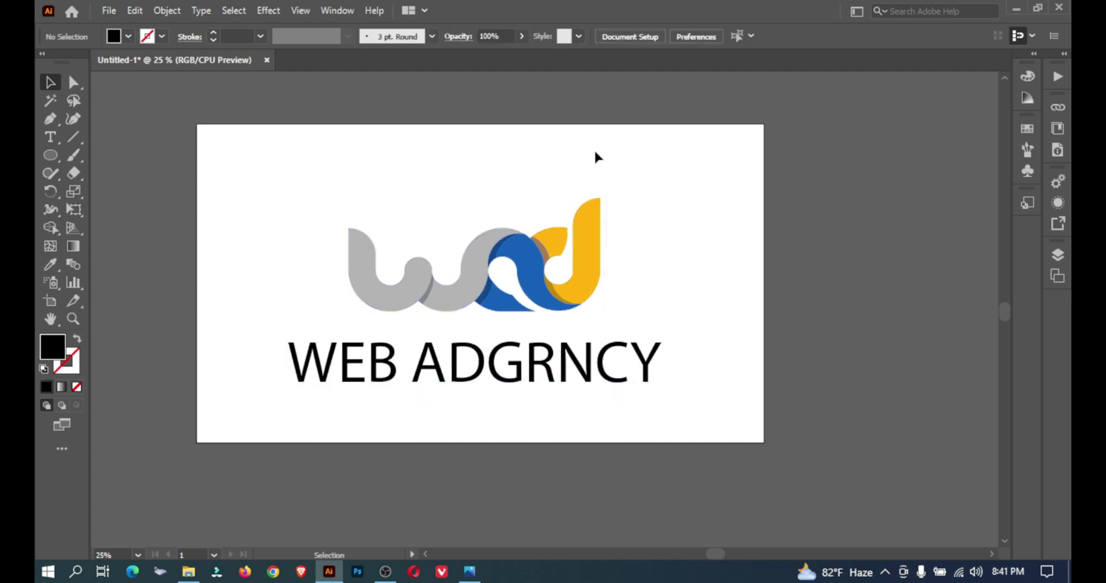
Change the font of the WEB ADGRNCY text to NEO CYBERN
left_click(613, 352)
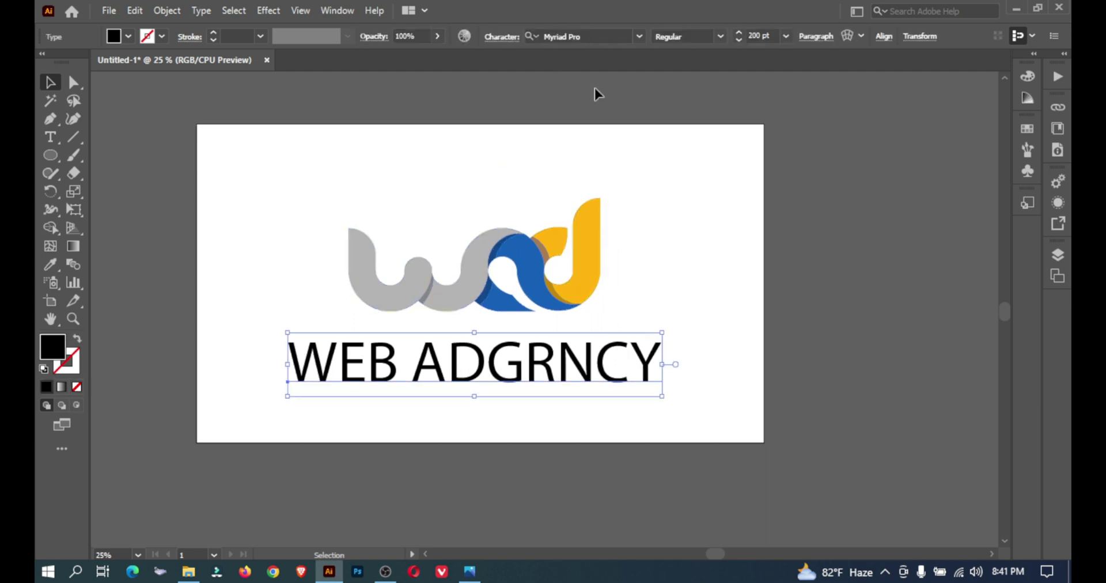
left_click(637, 38)
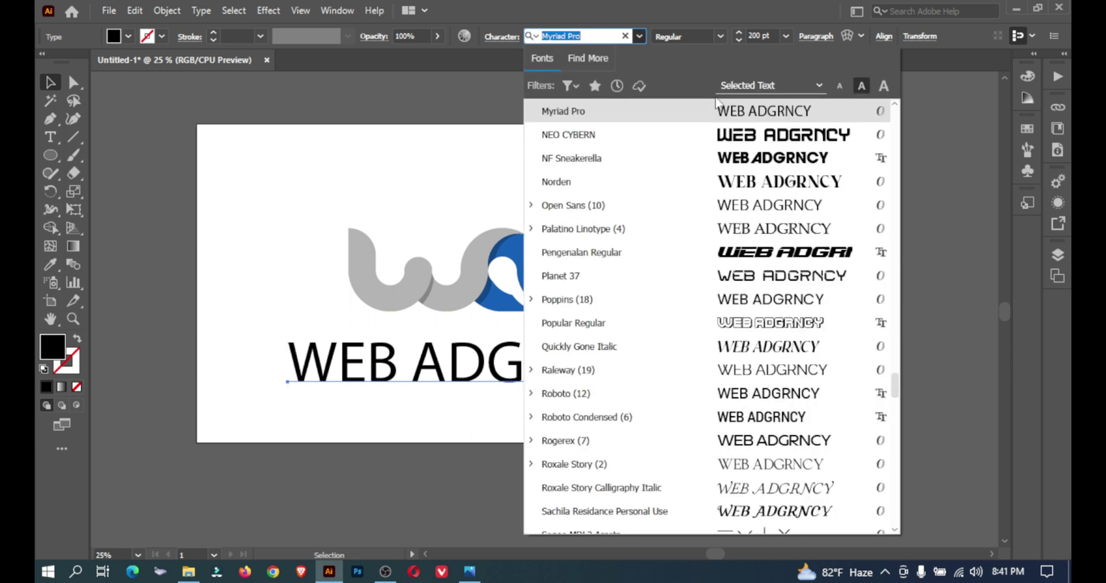
left_click(743, 137)
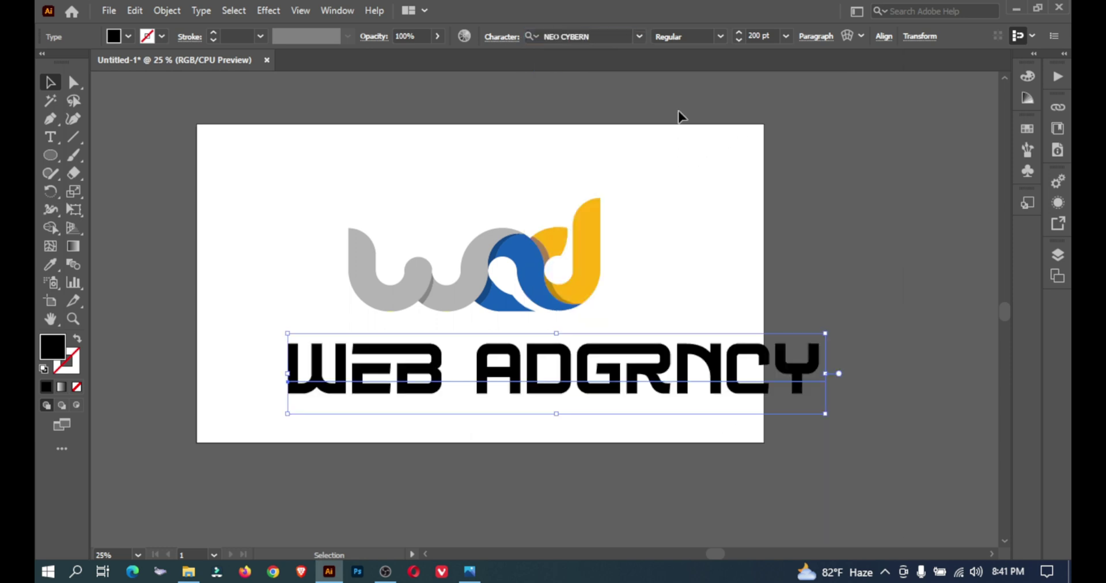
Reduce the font size of the WEB ADGRNCY text to 155 pt
left_click(754, 36)
key("Down")
key("Down")
key("Down")
key("Down")
key("Down")
key("Down")
key("Down")
key("Down")
key("Down")
key("Down")
key("Down")
key("Down")
key("Down")
key("Down")
key("Down")
key("Down")
key("Down")
key("Down")
key("Down")
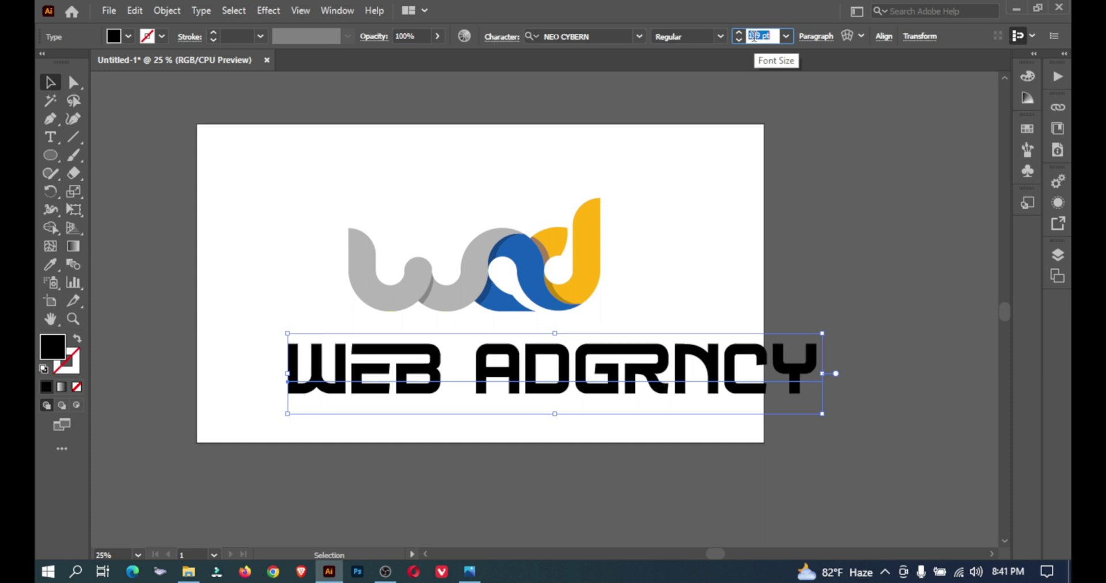
key("Down")
key("Down")
key("Down")
key("Down")
key("Down")
key("Down")
key("Down")
key("Down")
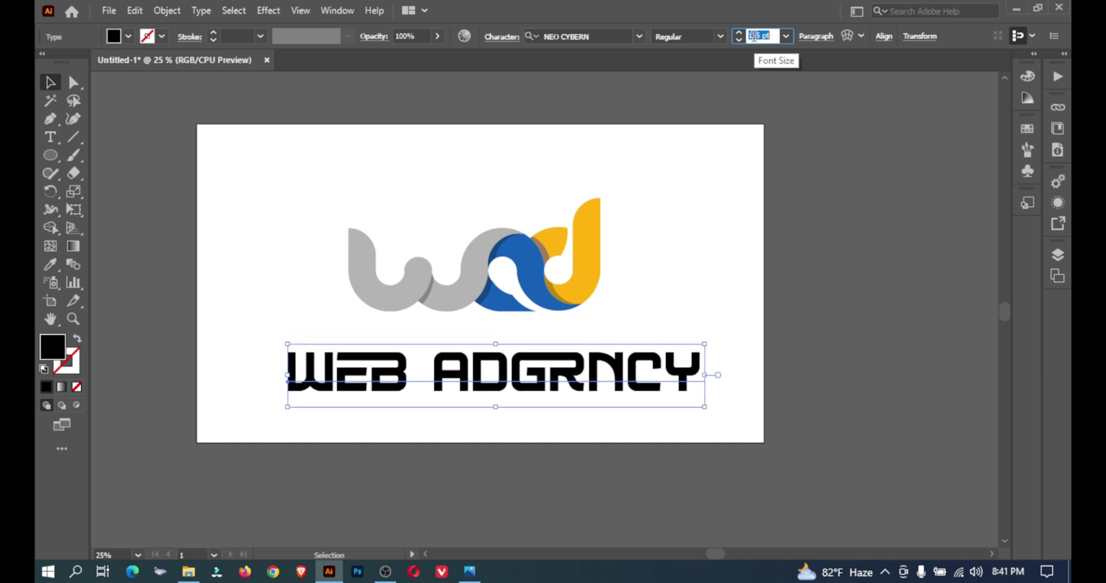
Realign the logo and the resized text on their horizontal centres
left_click(508, 422)
left_click_drag(508, 422, 419, 119)
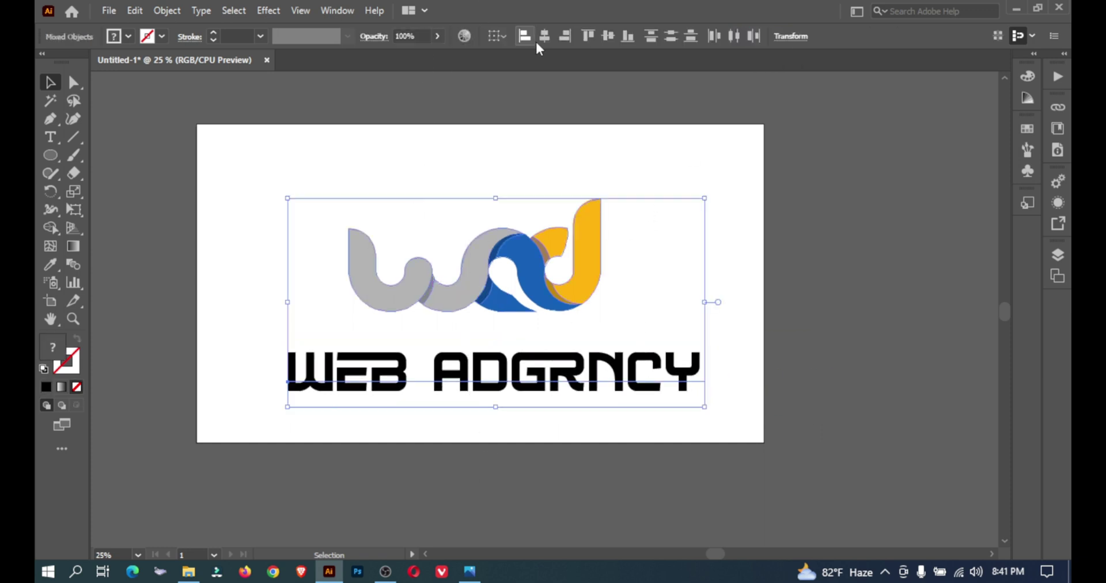
left_click(544, 35)
left_click(512, 148)
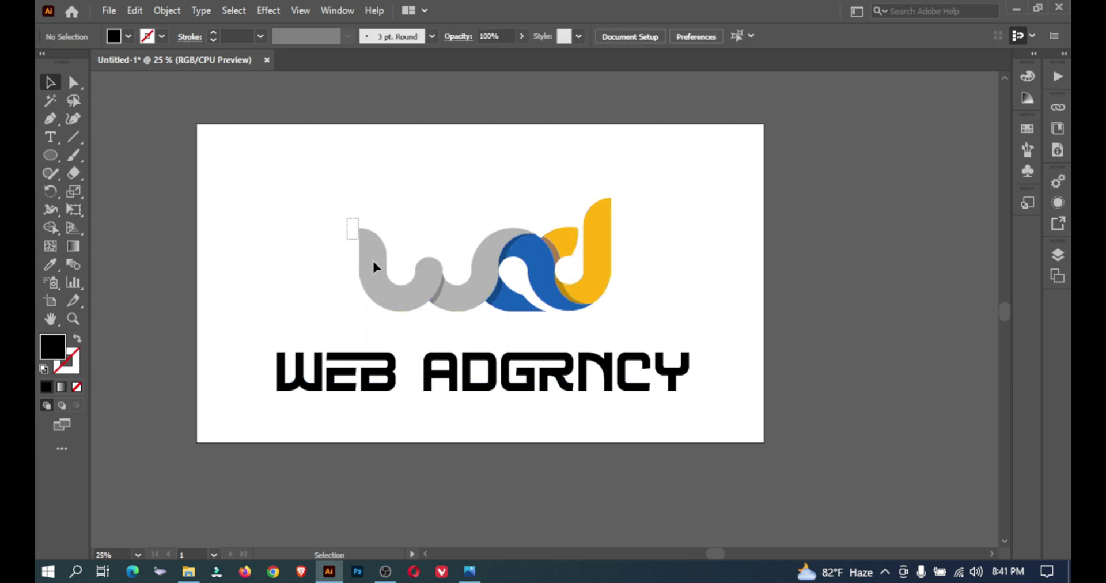
left_click_drag(373, 263, 565, 416)
left_click(665, 310)
Nudge the WEB ADGRNCY text slightly upward, closer to the logo
left_click(608, 390)
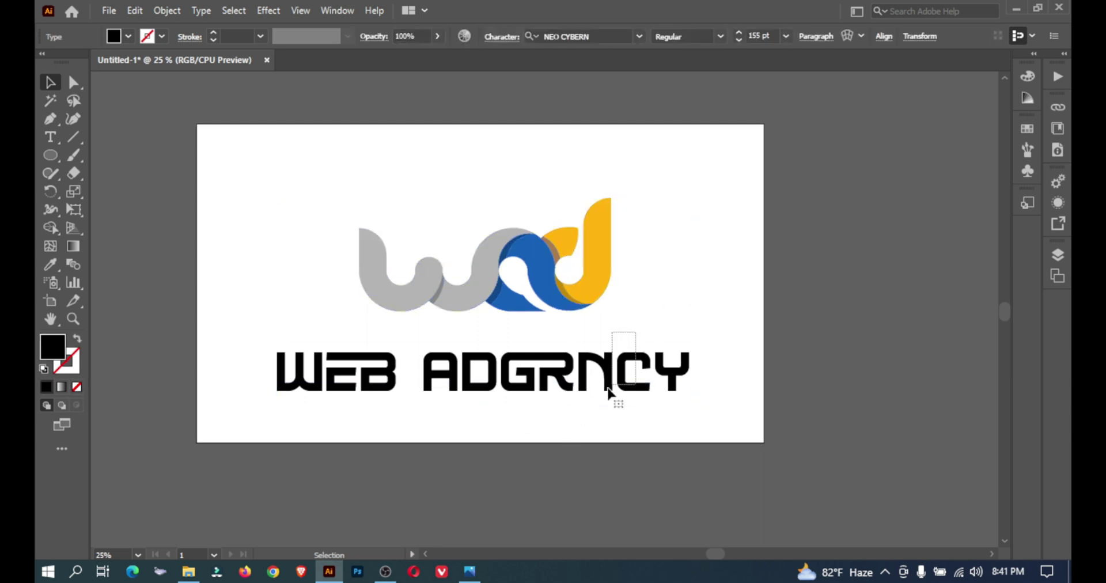
key("Up")
key("Up")
key("Up")
key("Up")
key("Up")
key("Up")
key("Up")
key("Up")
key("Up")
key("Up")
key("Up")
key("Up")
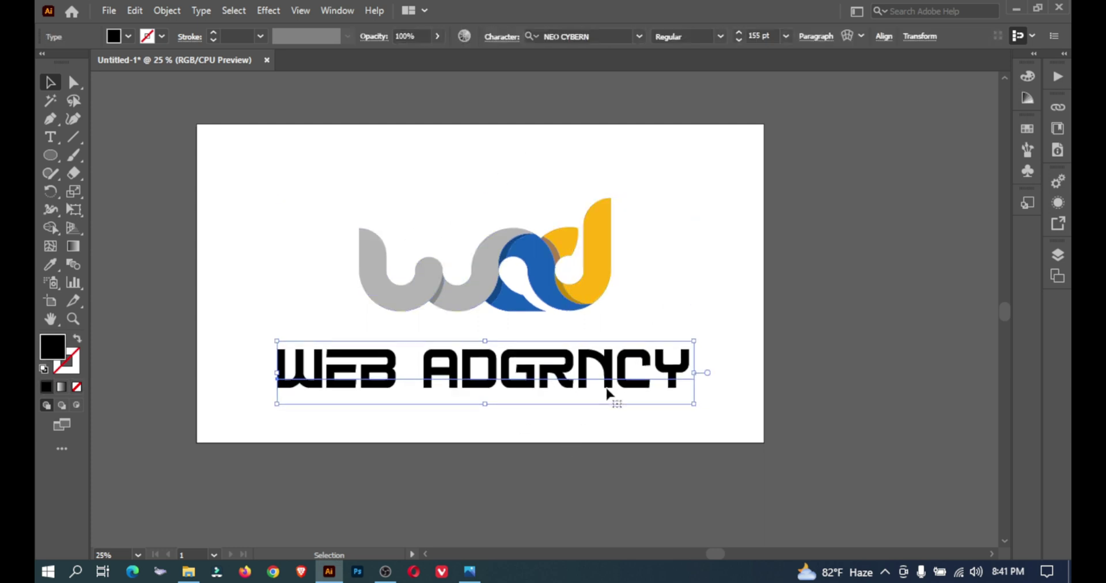
key("Up")
key("Up")
key("Up")
key("Up")
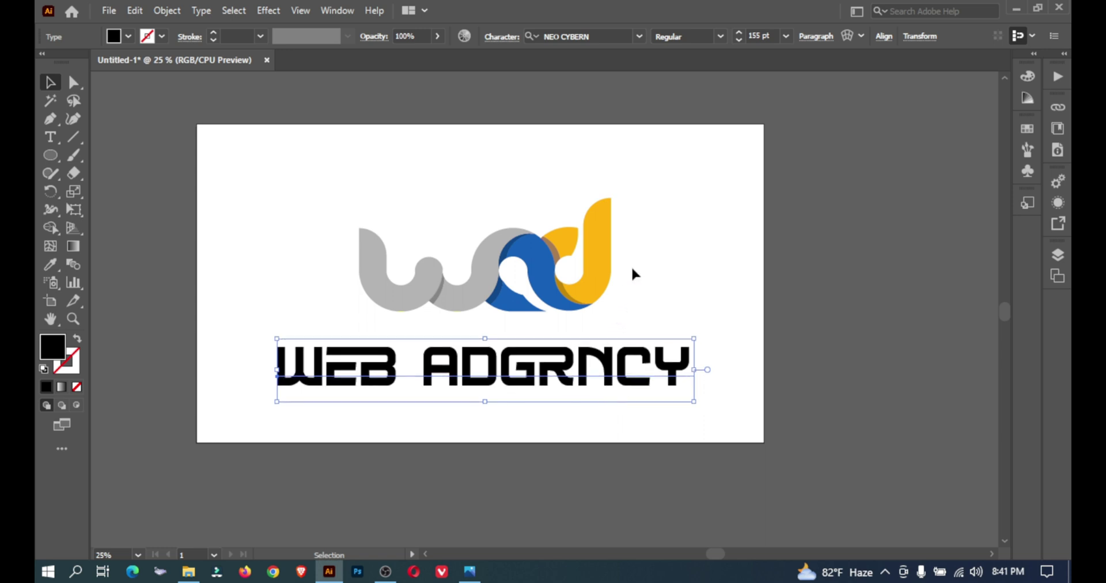
Group the logo and the WEB ADGRNCY text together
left_click_drag(658, 200, 478, 360)
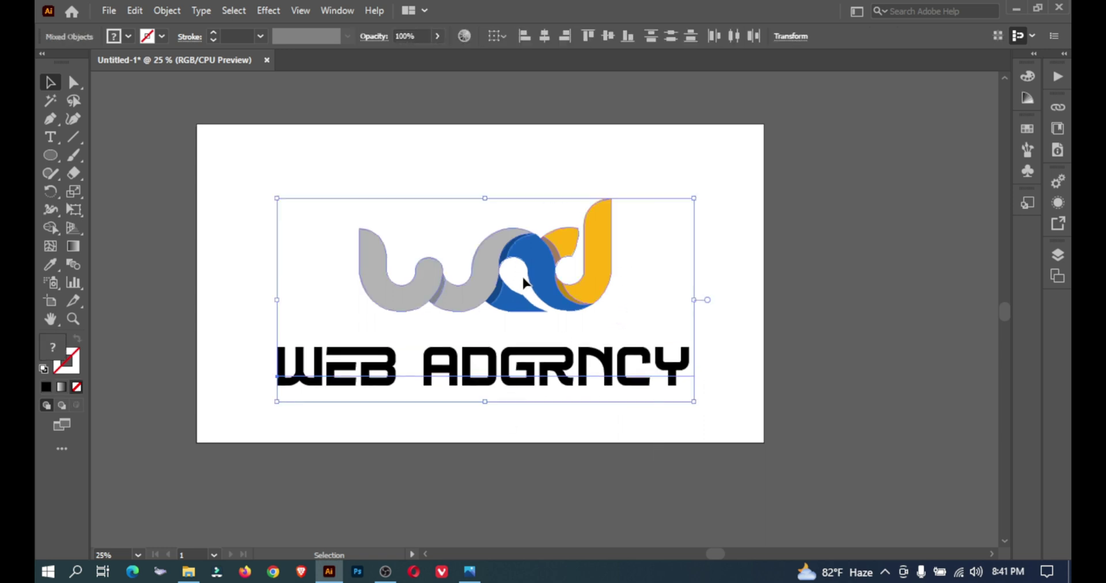
key("a")
key("v")
key("ctrl+g")
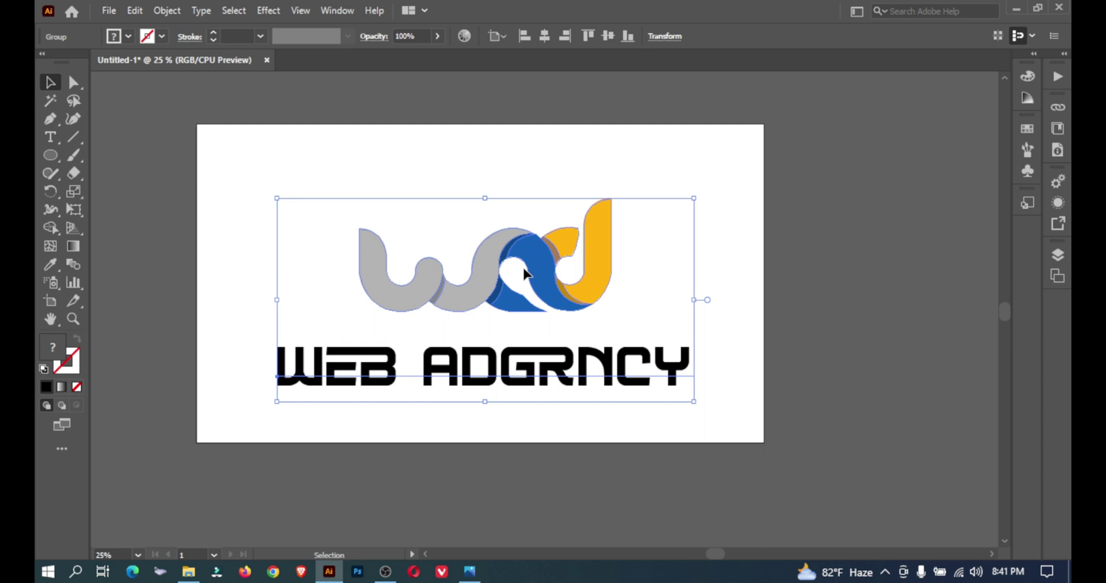
Nudge the grouped logo and text upward until they sit about midway up the artboard
key("Up")
key("Up")
key("Up")
key("Up")
key("Up")
key("Up")
key("Up")
key("Up")
key("Up")
key("Up")
key("Up")
key("Up")
key("Up")
key("Up")
key("Up")
key("Up")
key("Up")
key("Up")
key("Up")
key("Up")
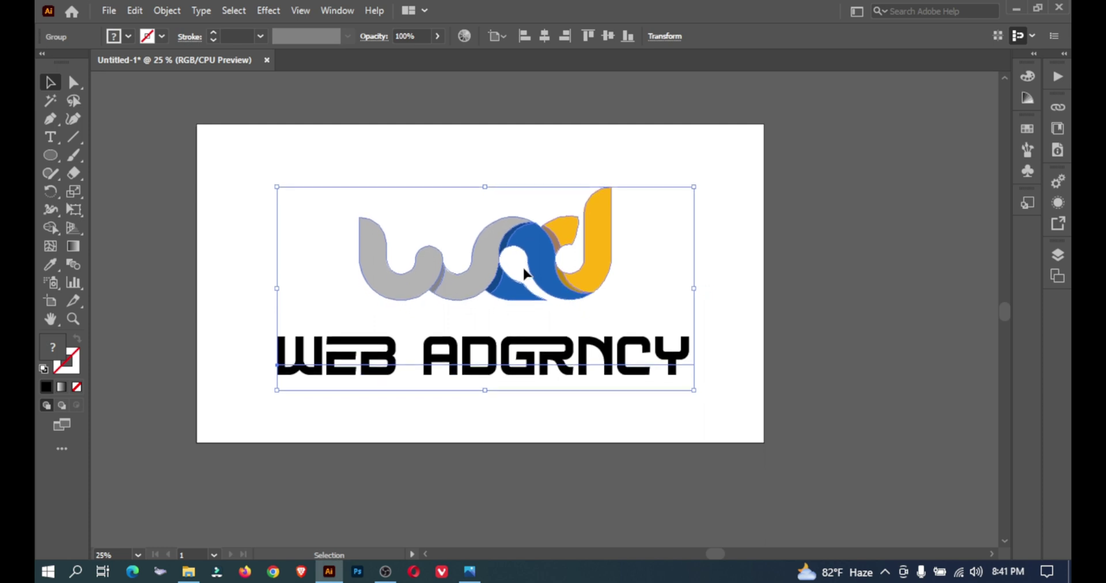
key("Up")
key("Up")
key("Up")
key("Up")
key("Up")
key("Up")
key("Up")
key("Up")
key("Up")
key("Up")
key("Up")
key("Up")
key("Up")
key("Up")
key("Up")
key("Up")
key("Up")
key("Up")
key("Up")
key("Up")
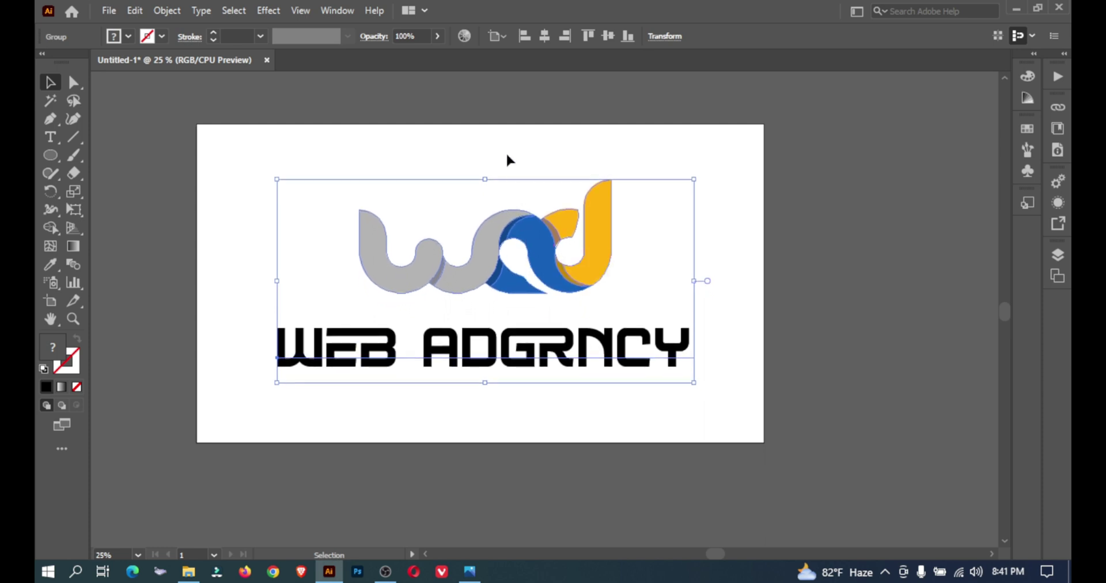
left_click(508, 158)
Draw a black rectangle covering the whole artboard and send it to the back behind the logo and text
left_click_drag(50, 155, 121, 154)
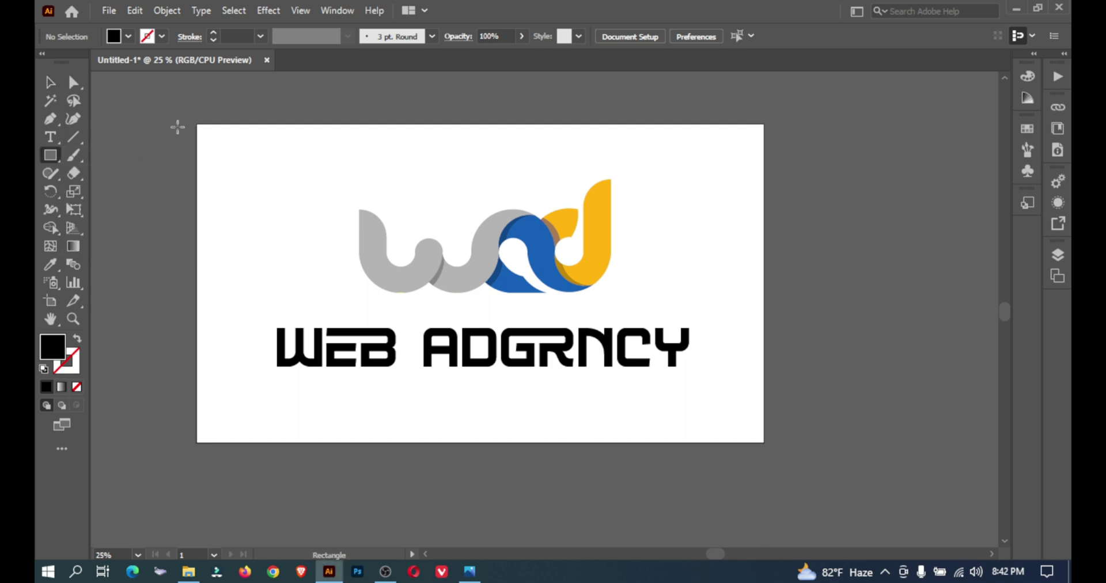
left_click_drag(197, 125, 763, 441)
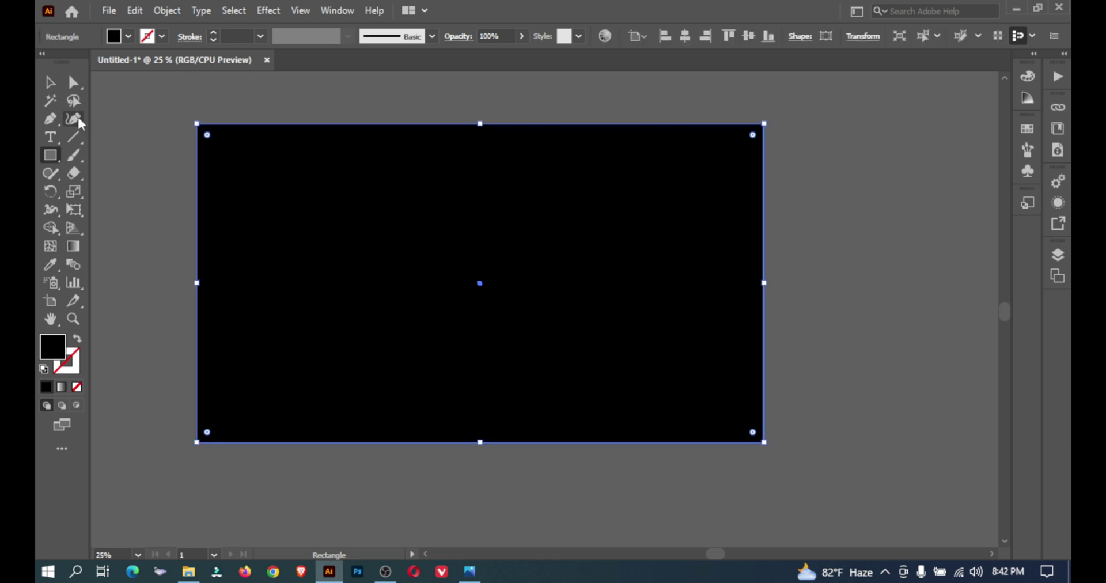
left_click(51, 82)
right_click(358, 170)
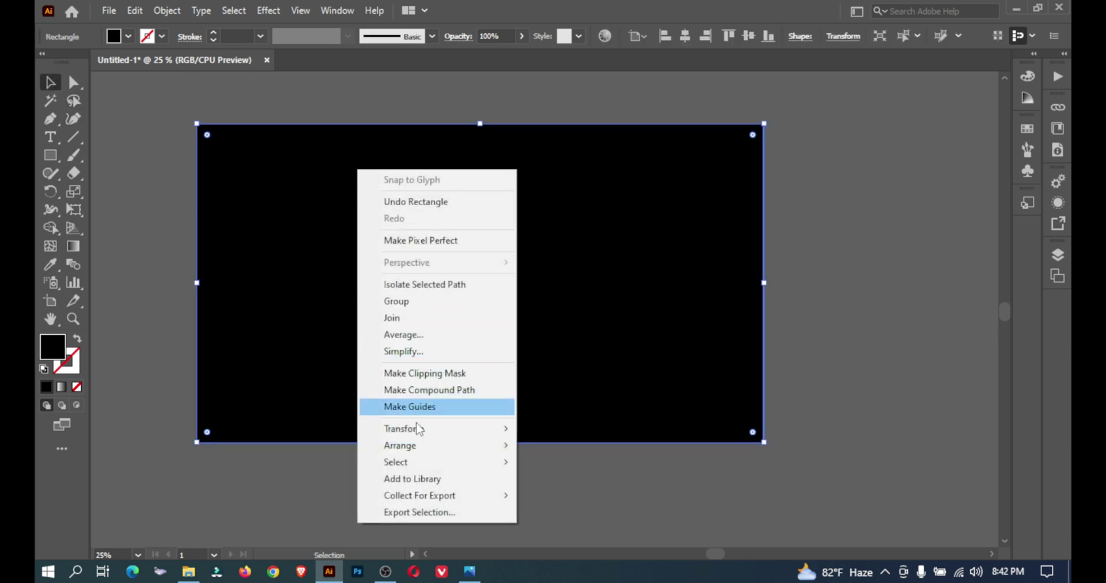
mouse_move(419, 444)
left_click(571, 495)
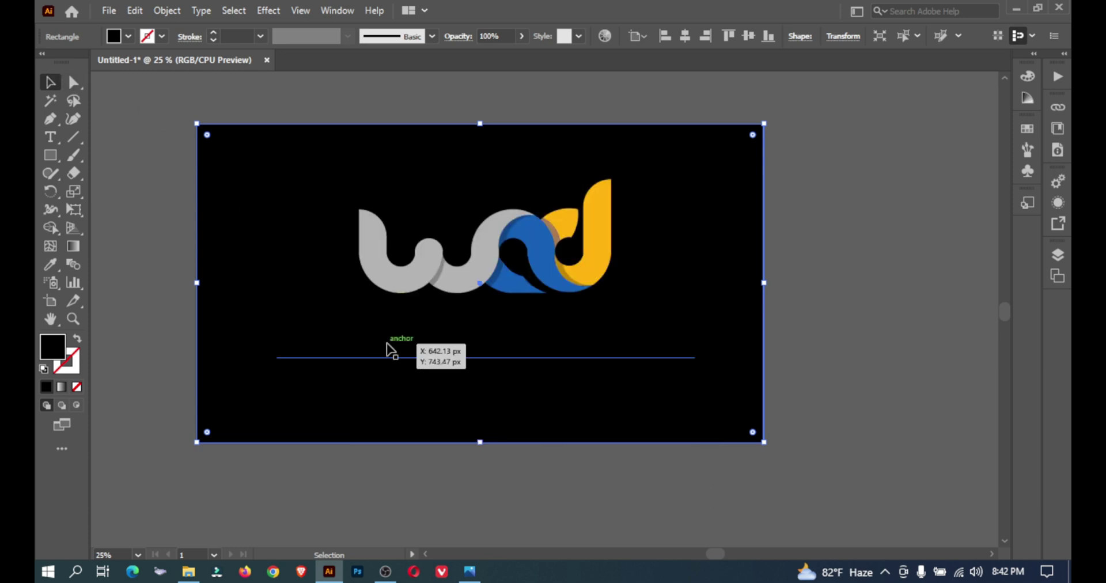
Expand the WEB ADGRNCY text into shapes, with both Object and Fill included
left_click(385, 353)
left_click(229, 158)
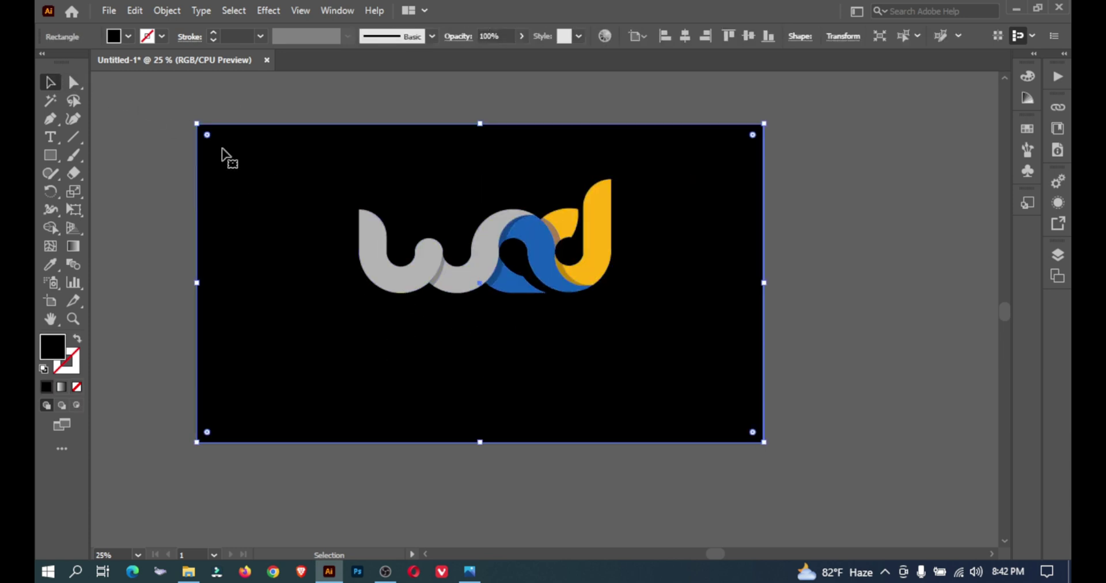
left_click(403, 357)
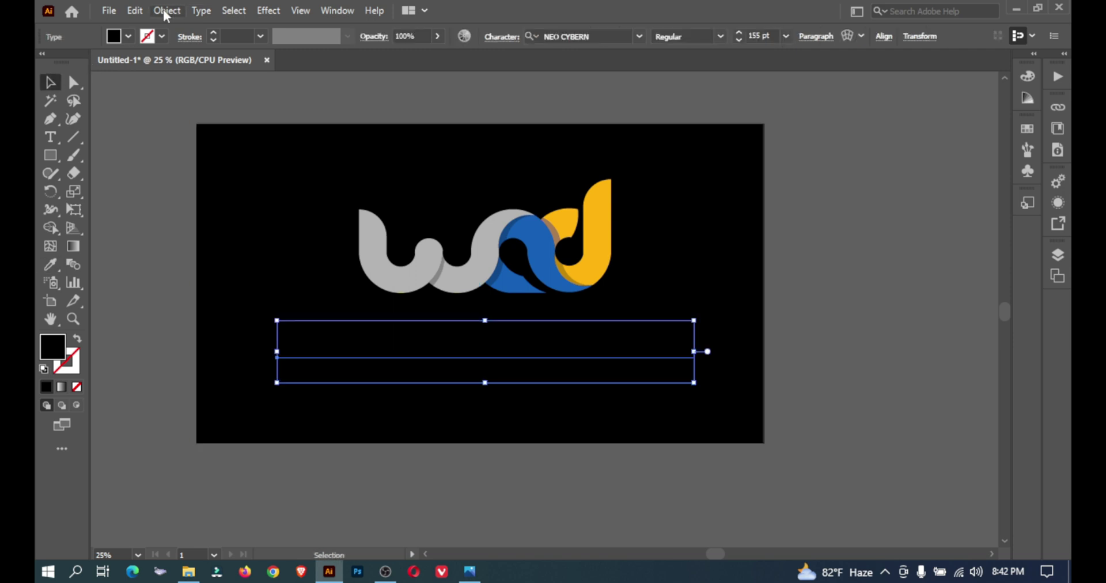
left_click(167, 10)
left_click(224, 183)
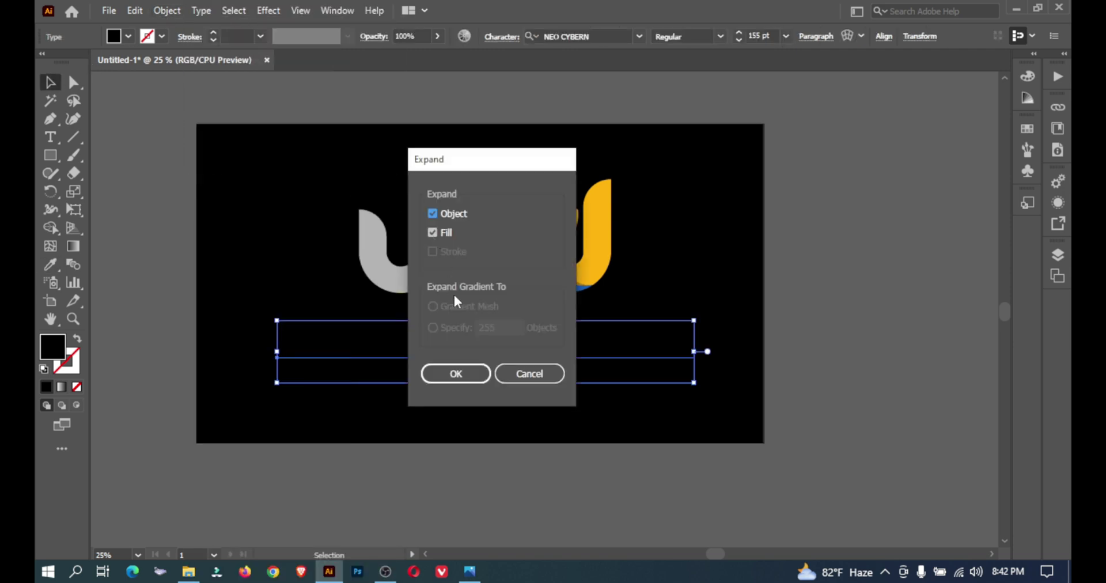
left_click(460, 376)
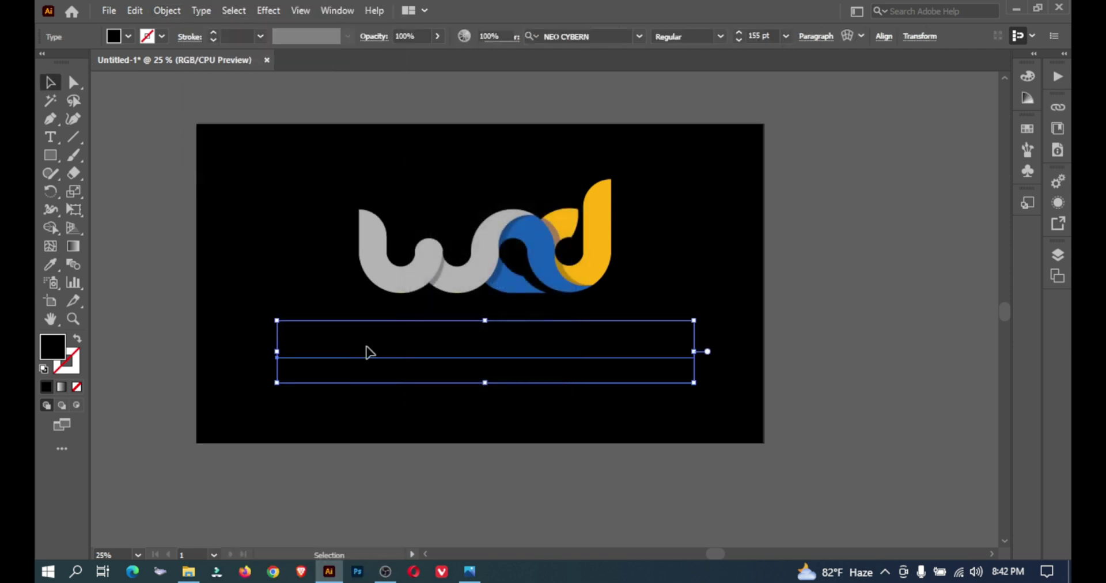
Recolour the expanded WEB ADGRNCY lettering with the grey sampled from the logo's W
left_click(53, 267)
left_click(365, 258)
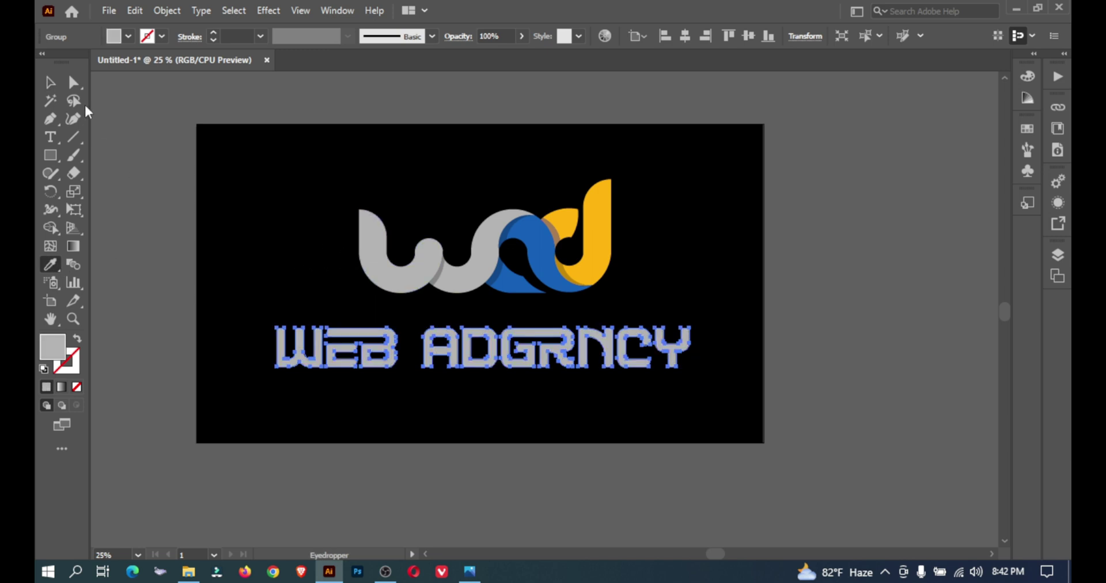
key("v")
Ungroup the WEB ADGRNCY lettering into separate letters and select the WEB letters
double_click(329, 337)
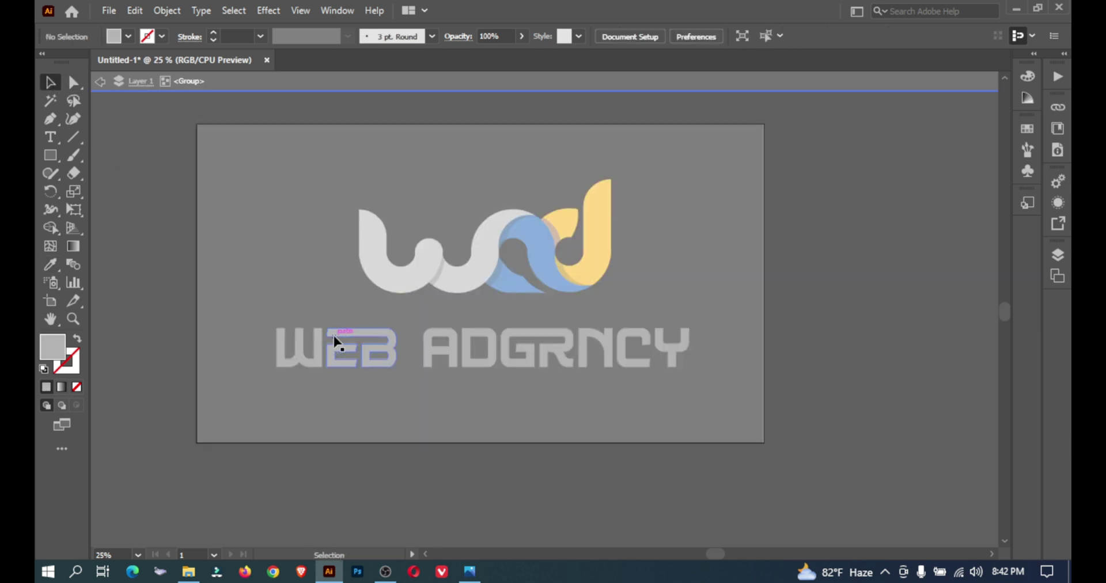
left_click(101, 83)
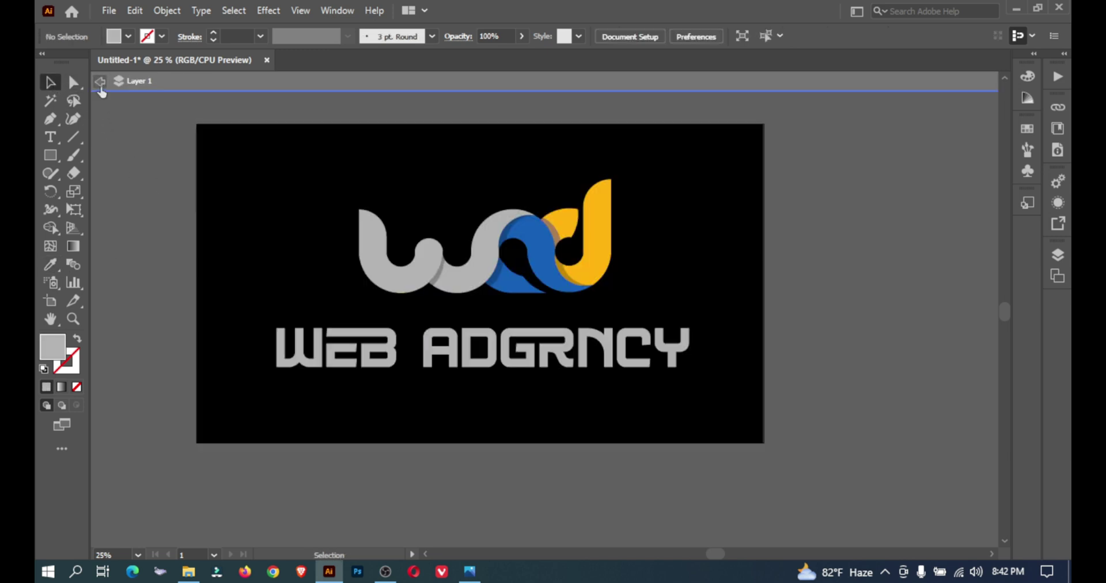
left_click(348, 352)
right_click(385, 346)
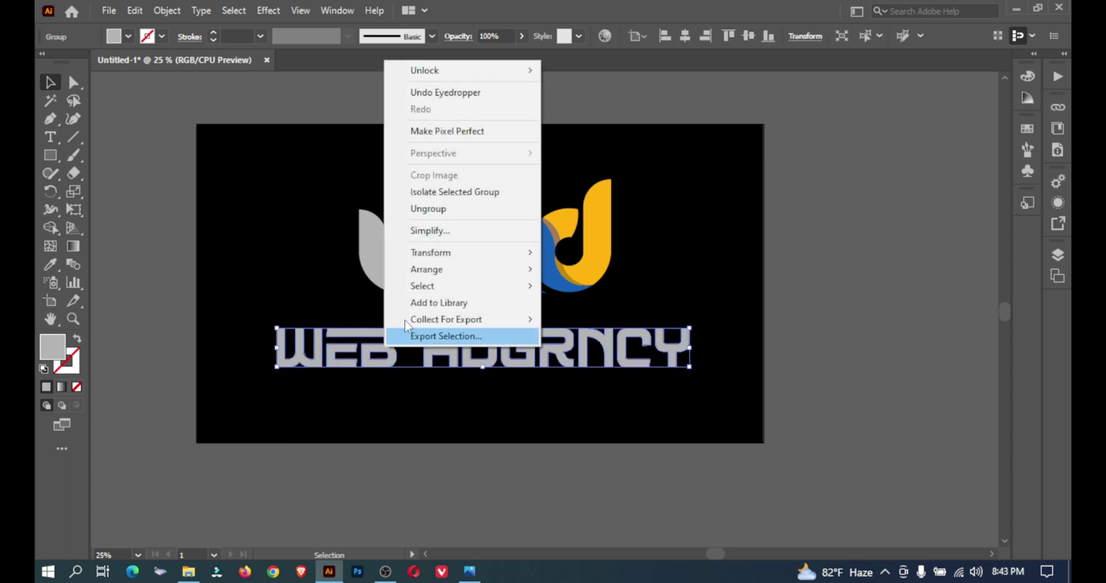
left_click(430, 209)
left_click(396, 397)
left_click_drag(395, 394, 259, 327)
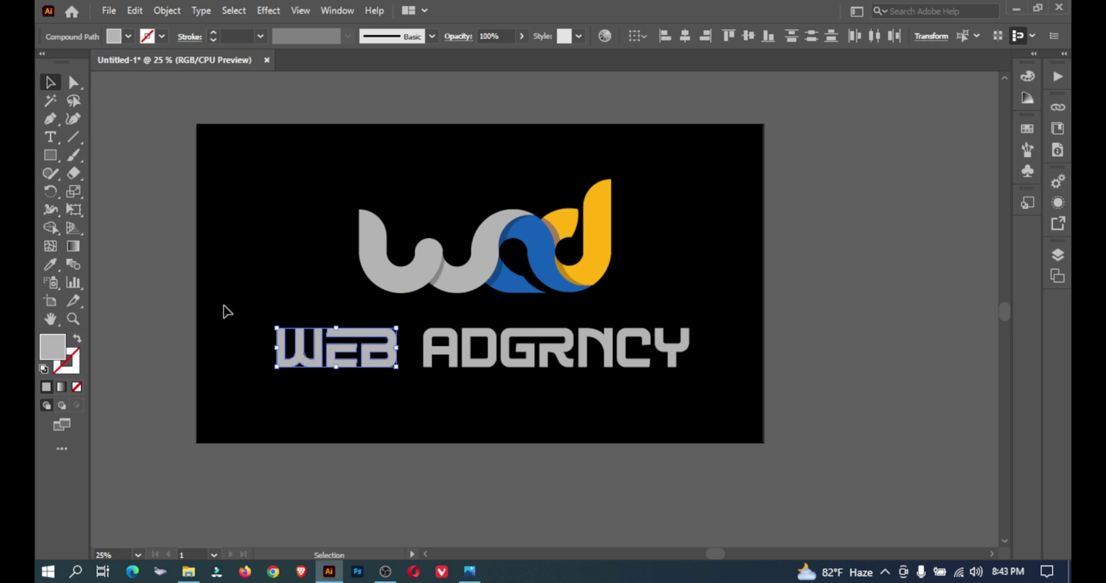
Recolour the letters ADGR with the blue sampled from the middle of the logo
left_click(443, 403)
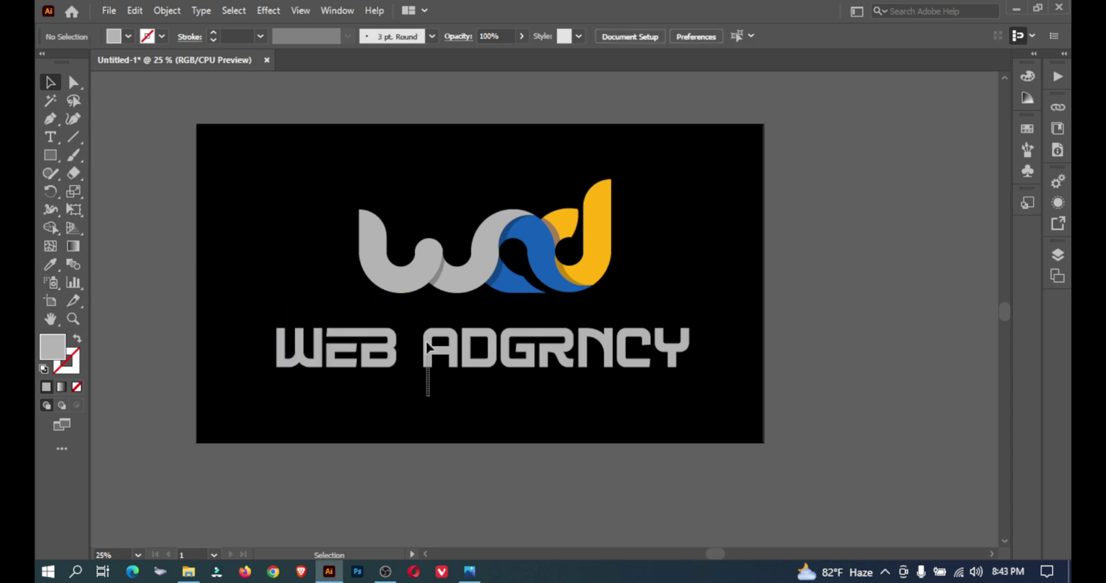
left_click_drag(531, 337, 548, 325)
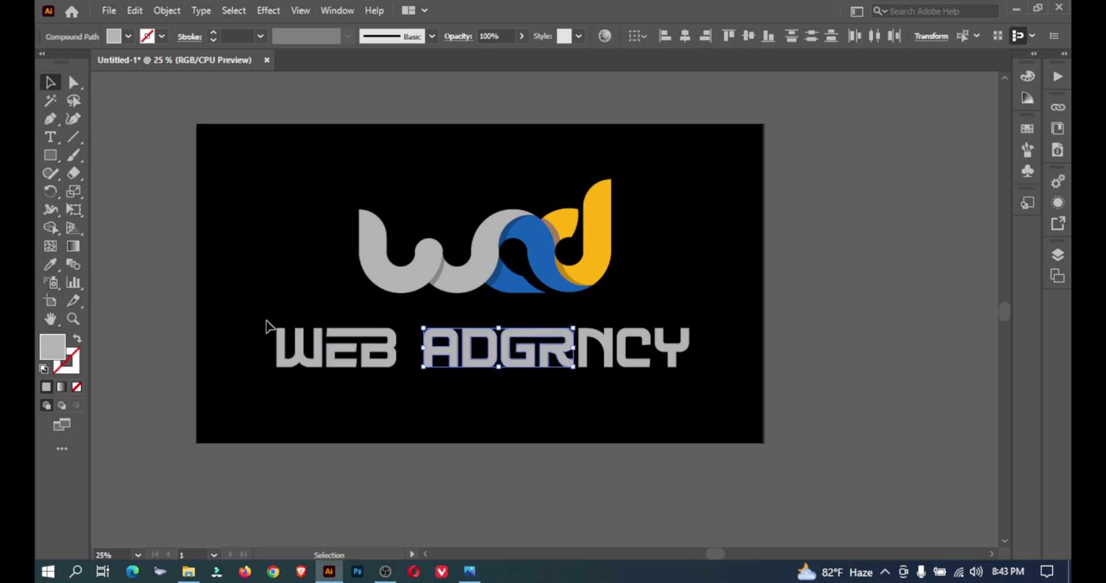
left_click(50, 265)
left_click(516, 268)
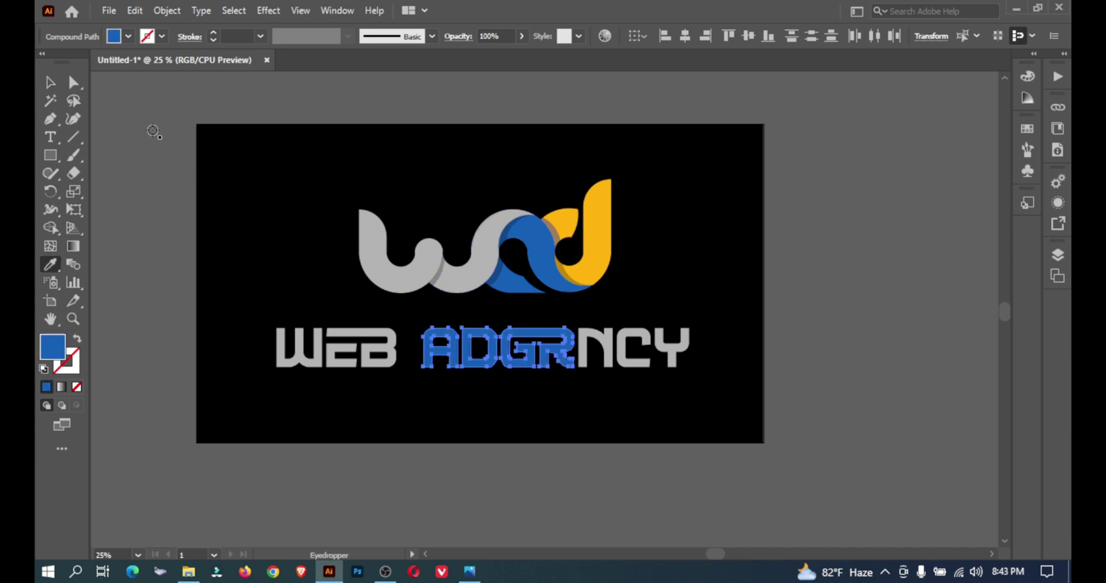
left_click(57, 82)
Recolour the letters NCY with the gold sampled from the logo's d, and leave nothing selected
left_click(597, 410)
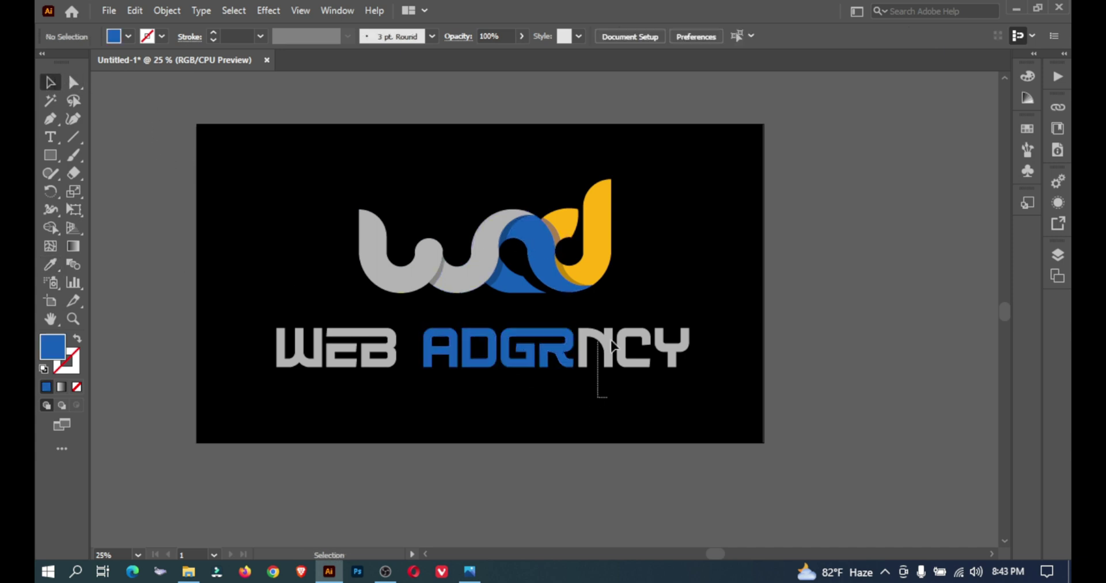
left_click_drag(596, 396, 711, 326)
left_click(52, 266)
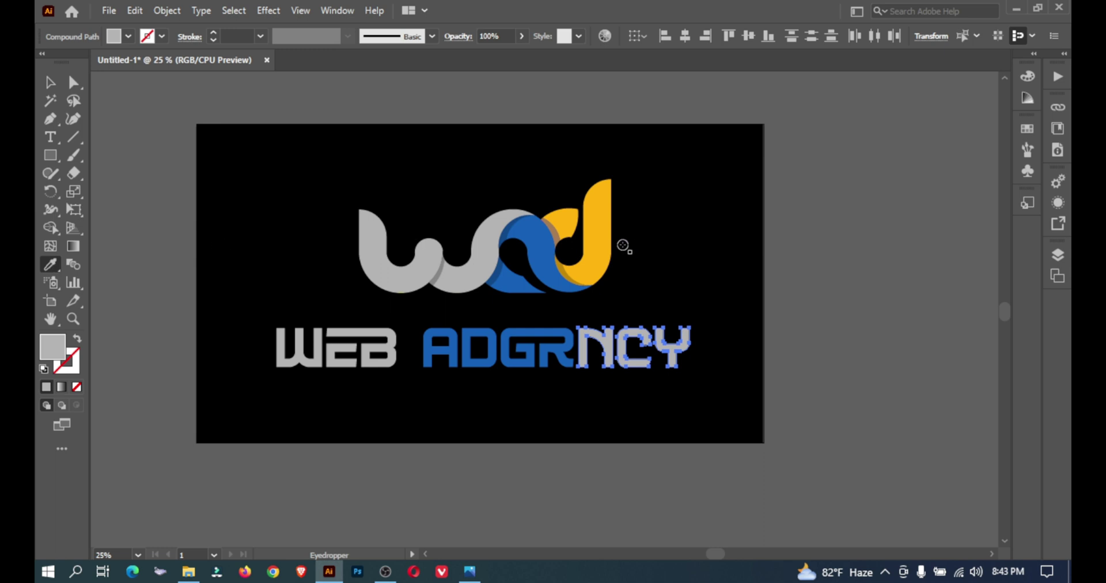
left_click(609, 245)
left_click(49, 82)
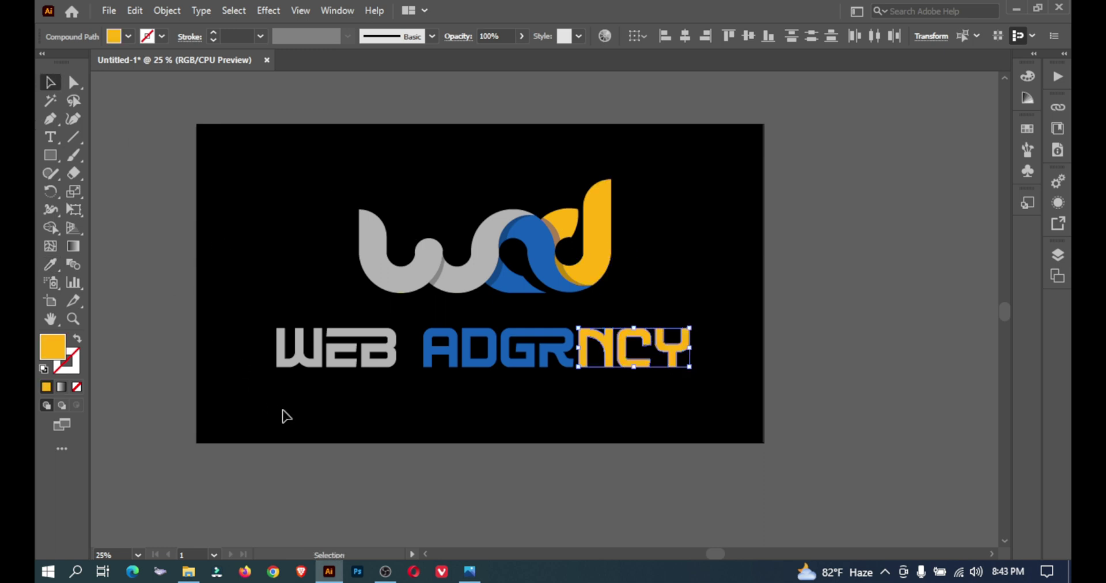
left_click_drag(284, 408, 698, 339)
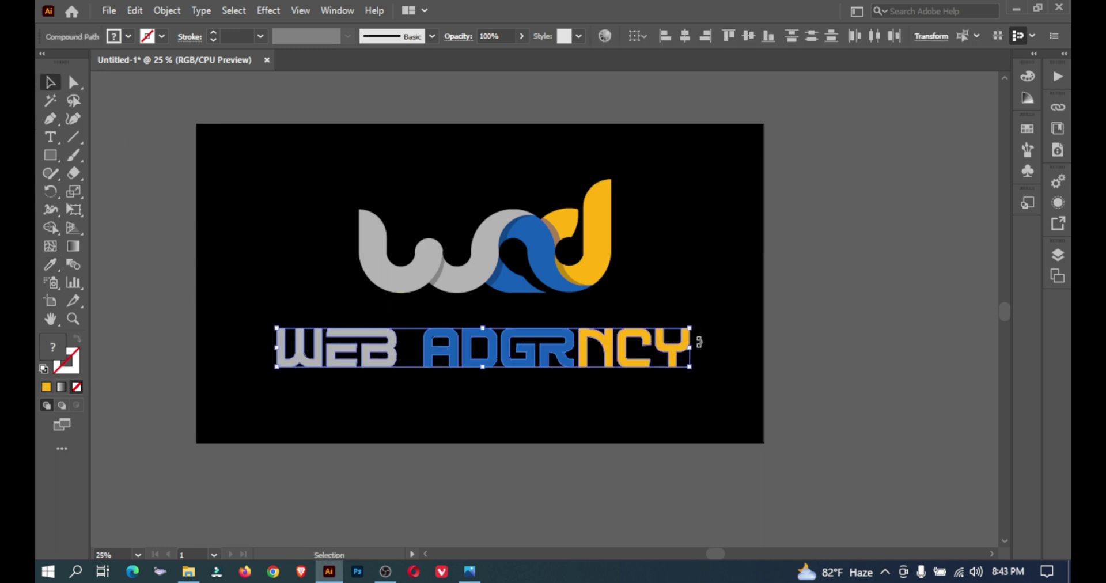
left_click(680, 291)
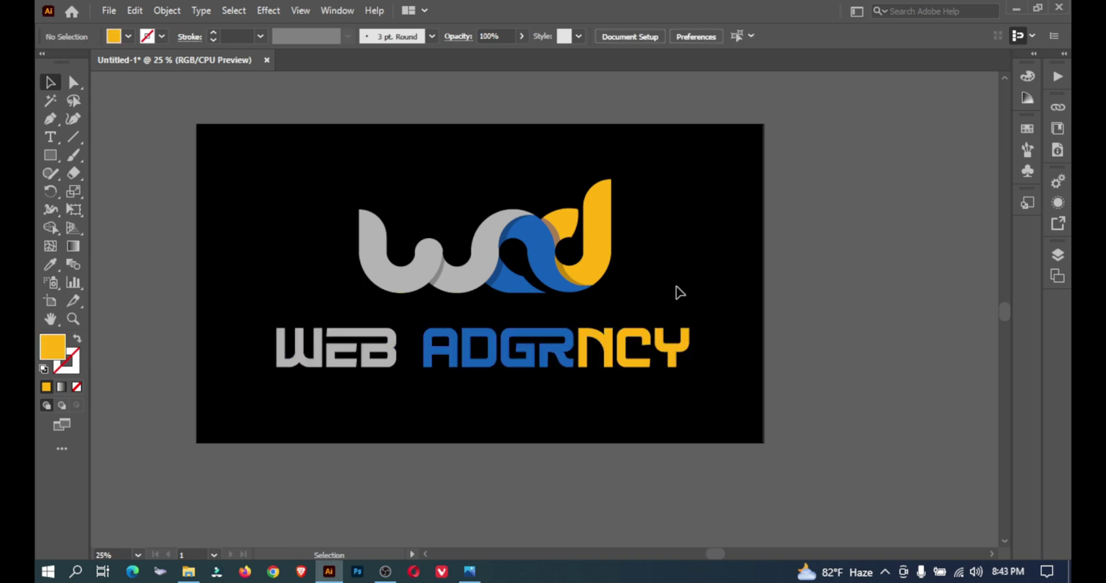